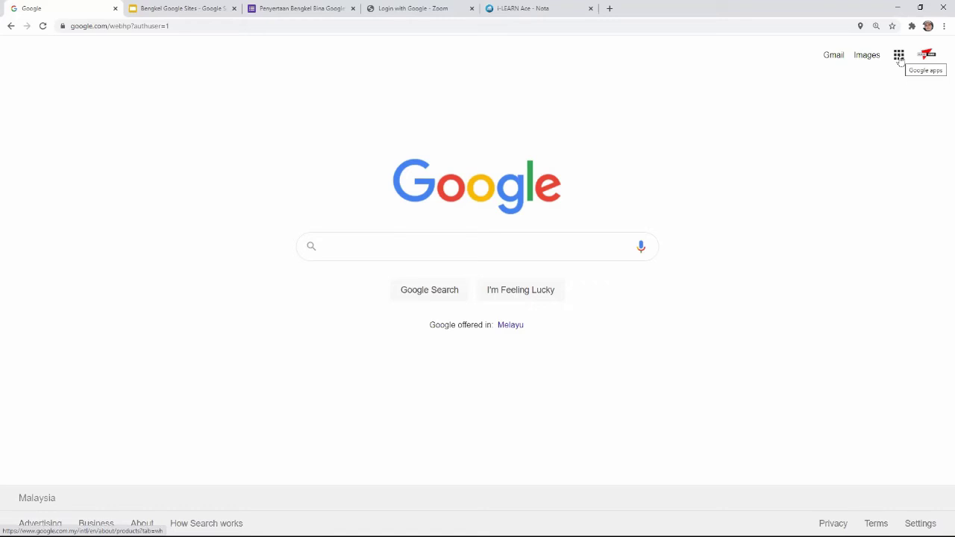
- Look through the Google apps list and open the full Google products page from it
left_click(899, 56)
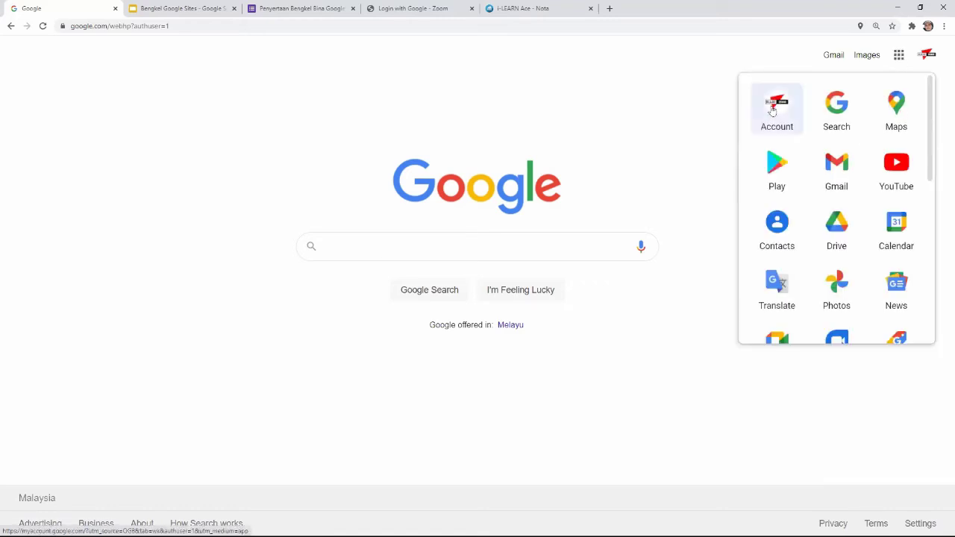
scroll(786, 134, "down", 2)
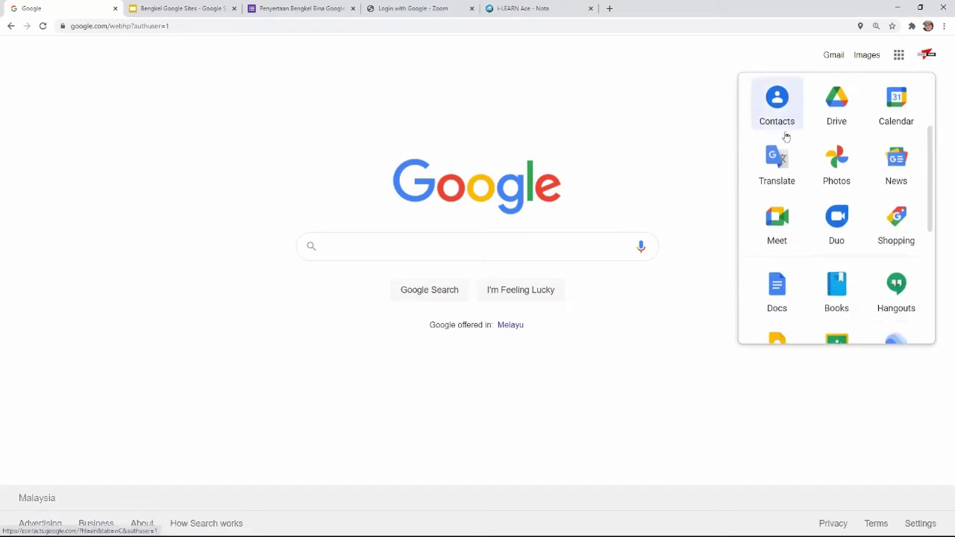
scroll(785, 137, "down", 4)
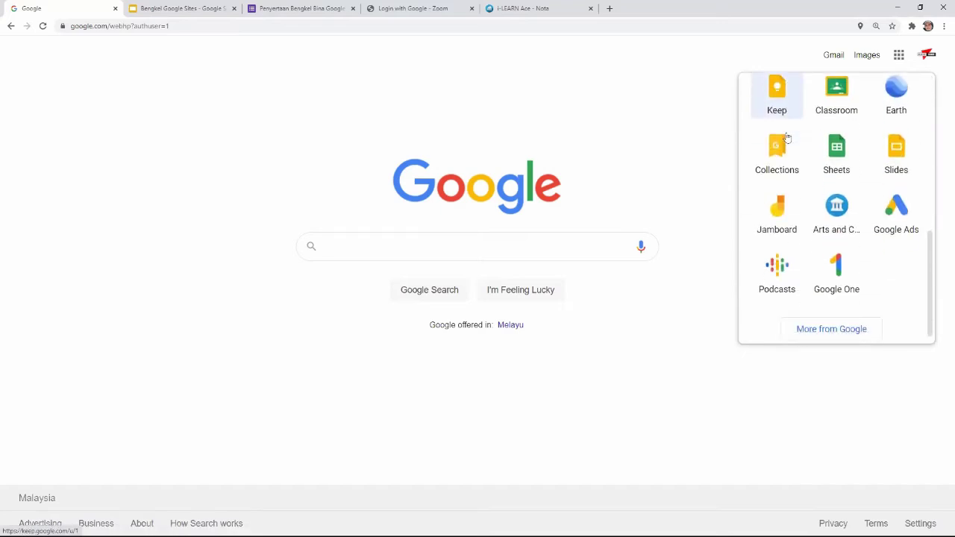
scroll(827, 252, "up", 5)
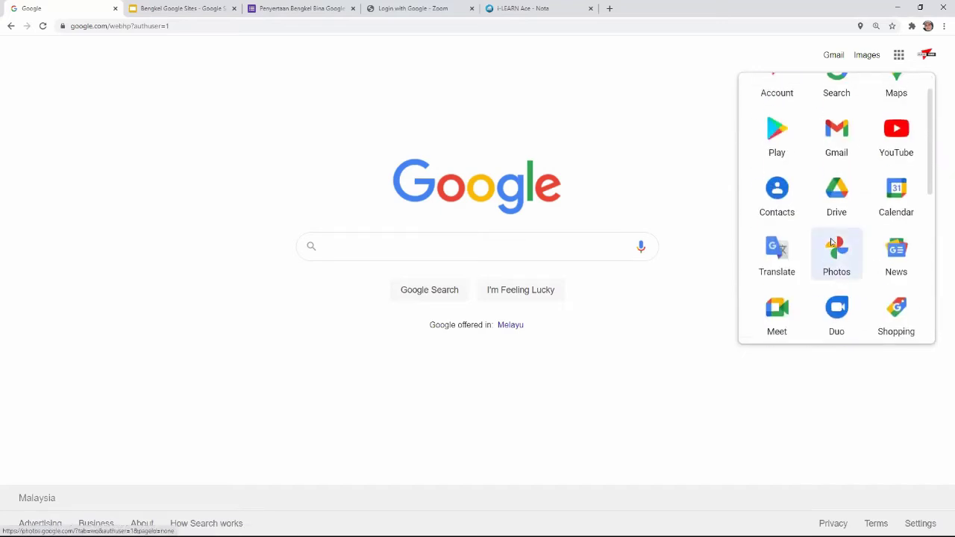
scroll(831, 242, "up", 1)
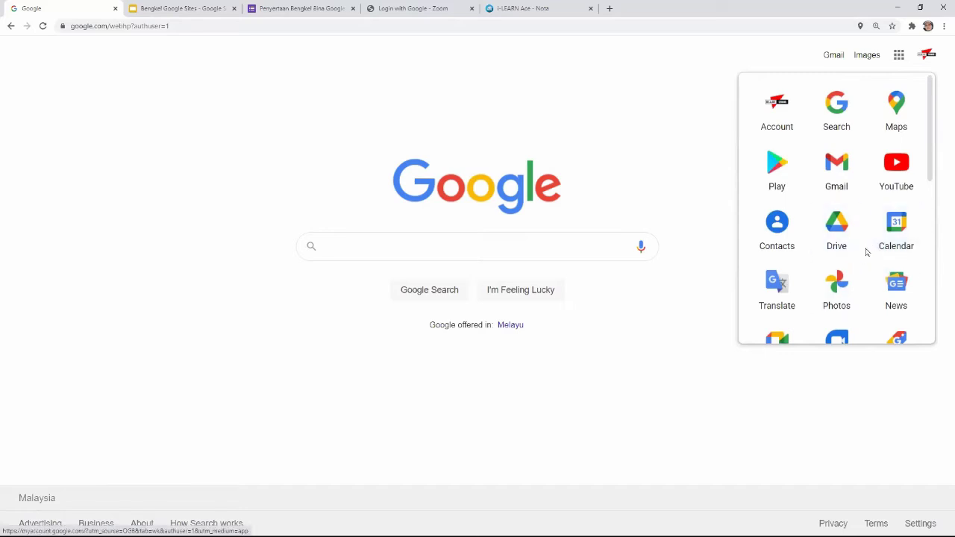
scroll(865, 252, "down", 3)
scroll(851, 160, "down", 2)
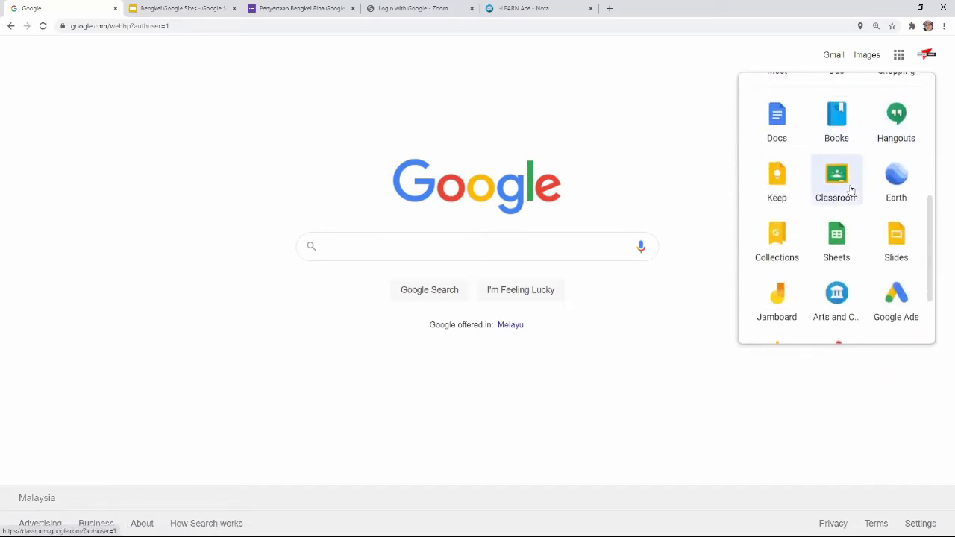
scroll(848, 195, "down", 3)
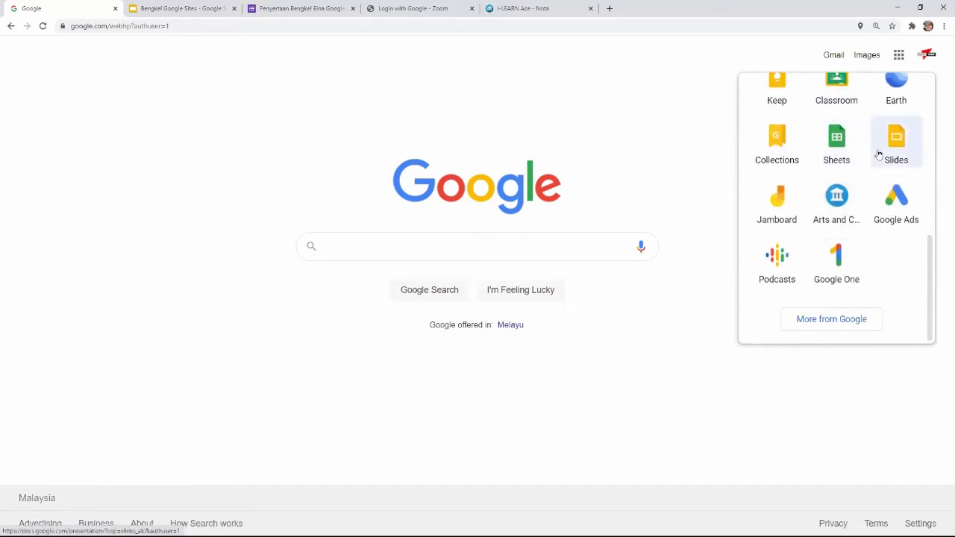
left_click(830, 319)
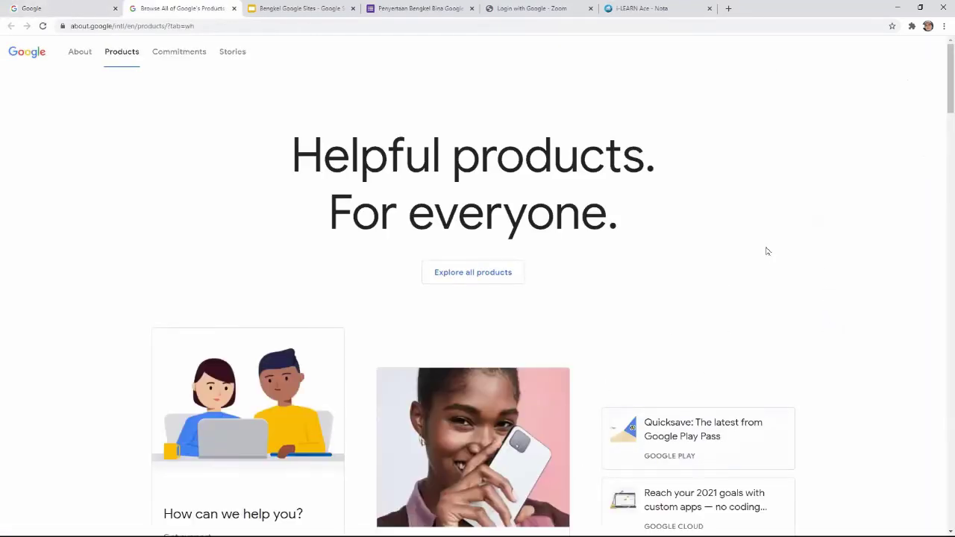
- Find Sites in the alphabetical list on the Google products page and open it
scroll(753, 215, "down", 6)
scroll(791, 224, "down", 20)
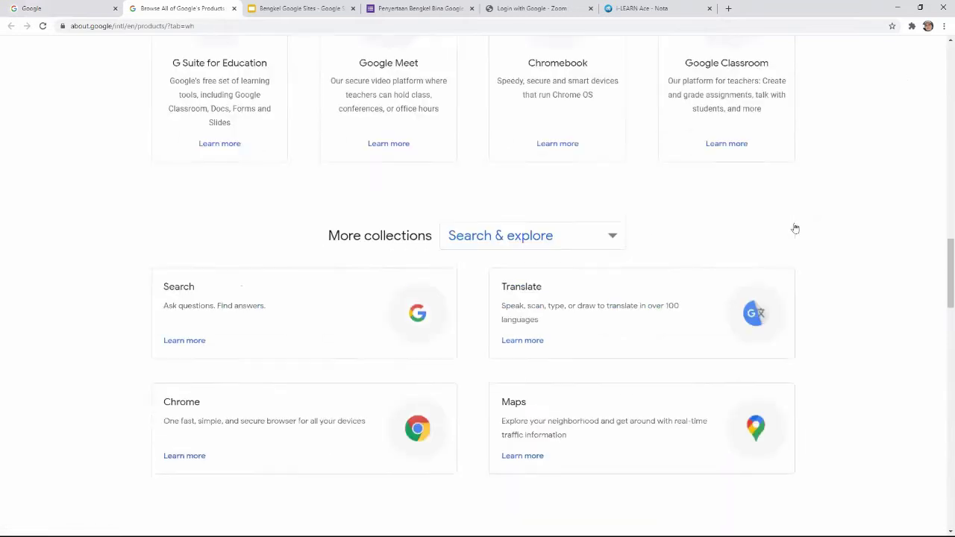
scroll(798, 230, "down", 7)
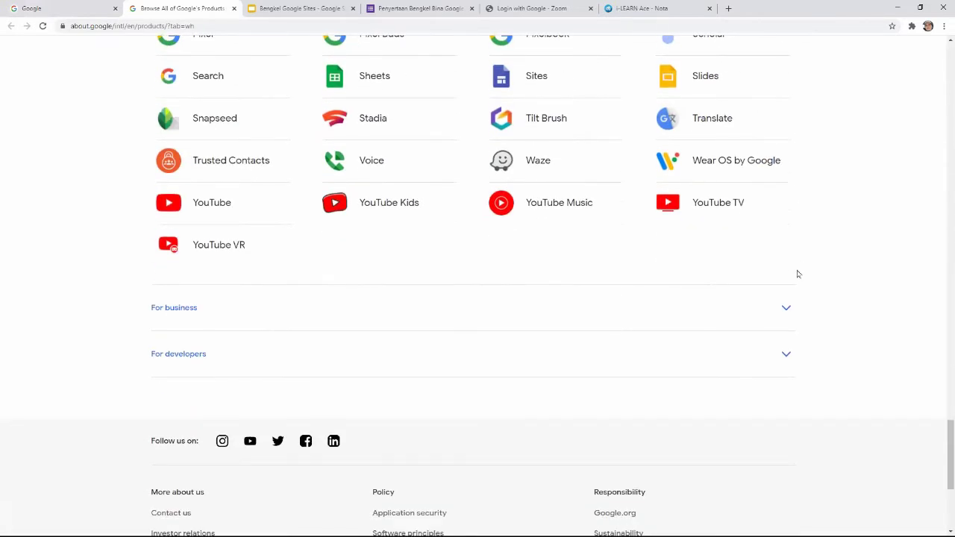
scroll(797, 274, "up", 4)
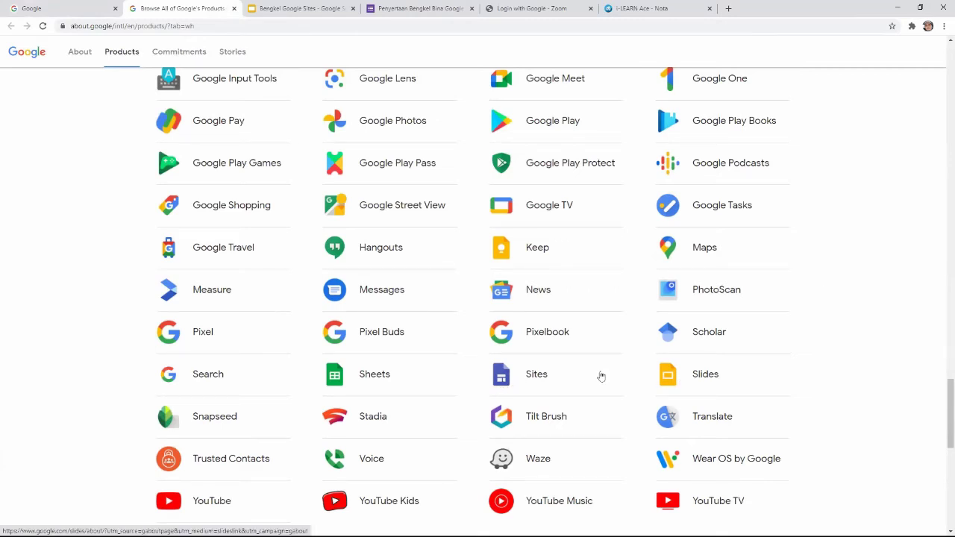
left_click(527, 373)
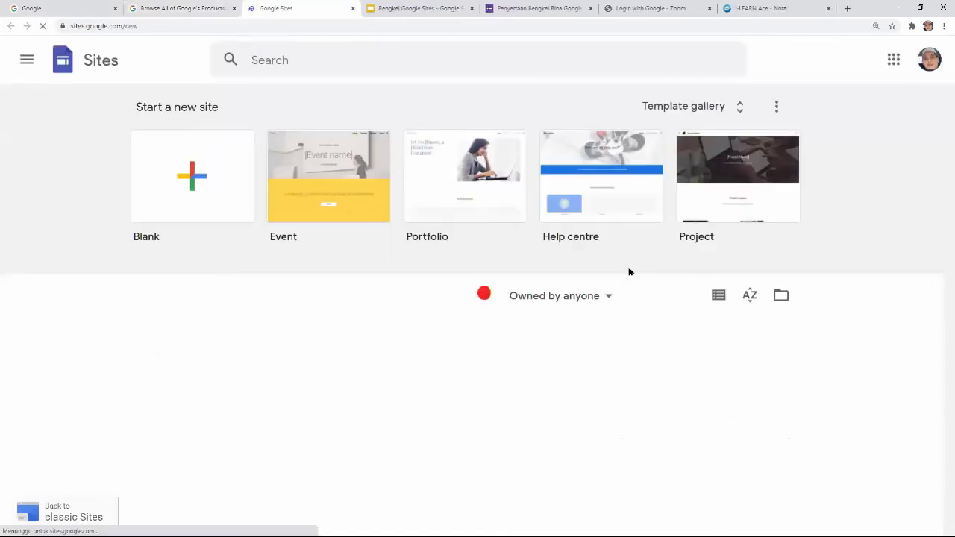
- Switch Google Sites to the Belajar Senang account and check which account is active
left_click(917, 62)
left_click(779, 287)
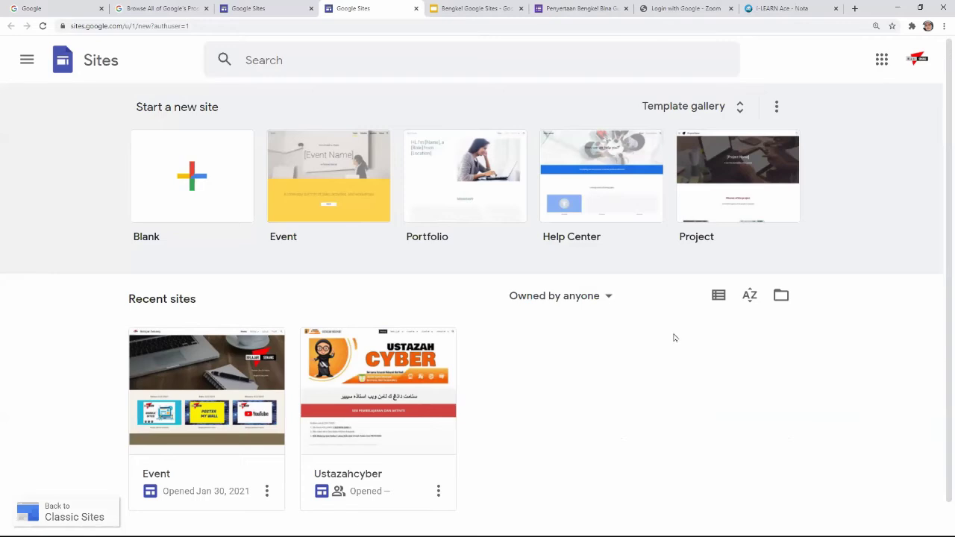
left_click(916, 59)
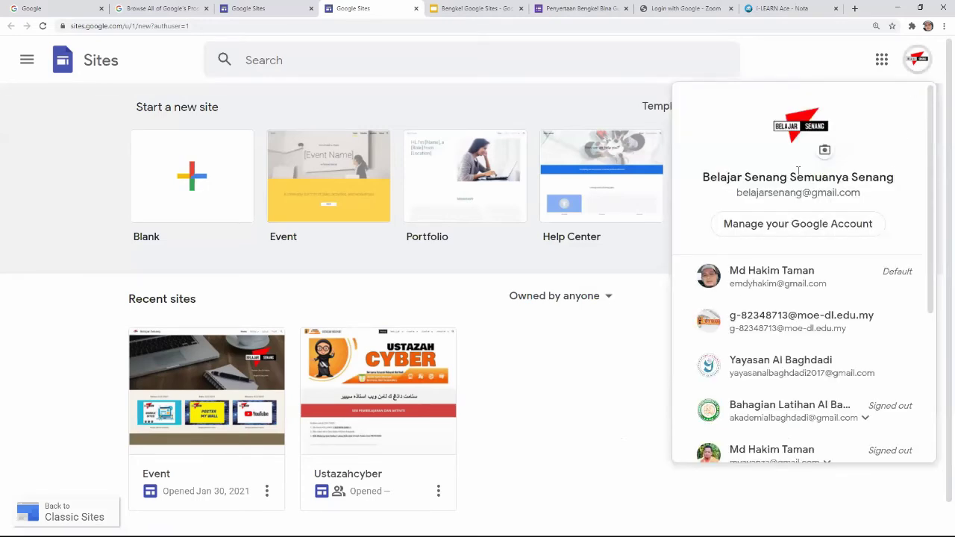
left_click(801, 79)
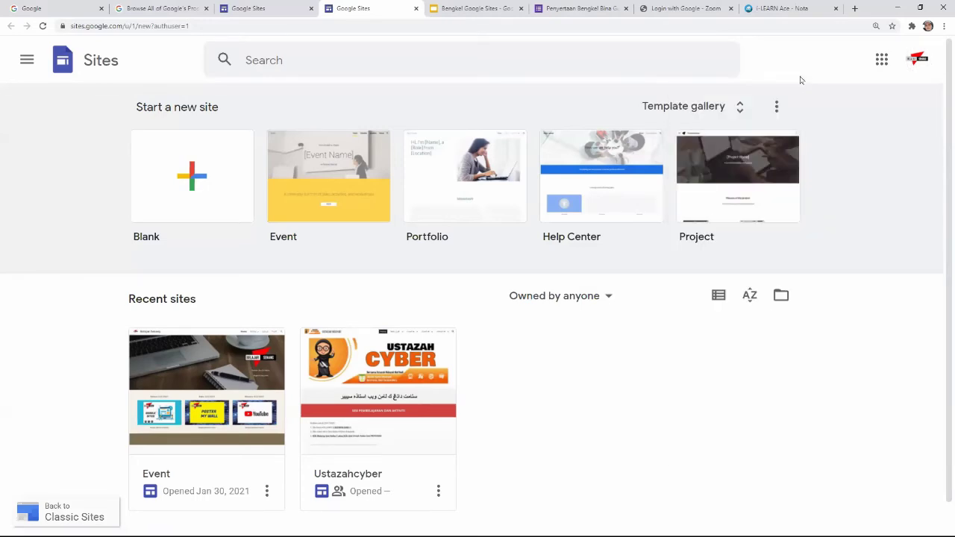
left_click(916, 61)
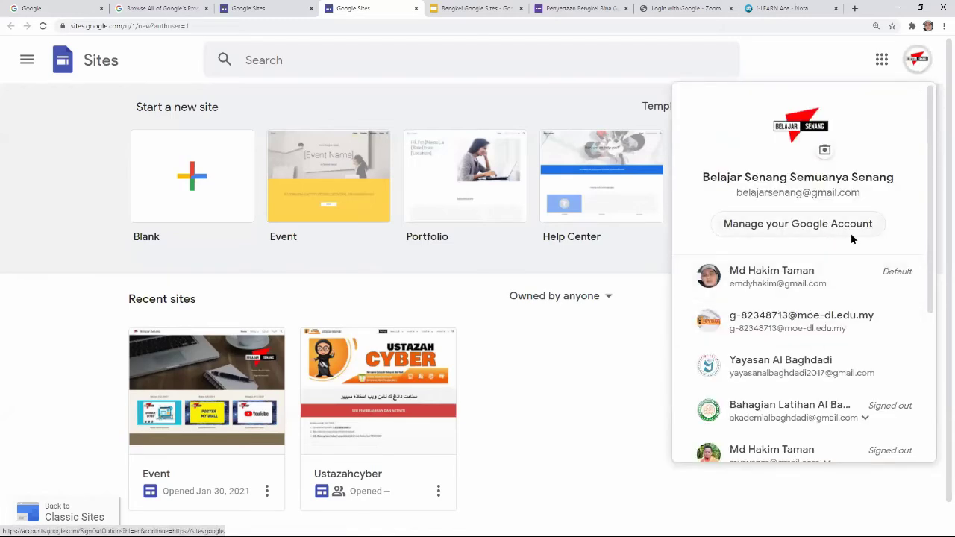
left_click(809, 70)
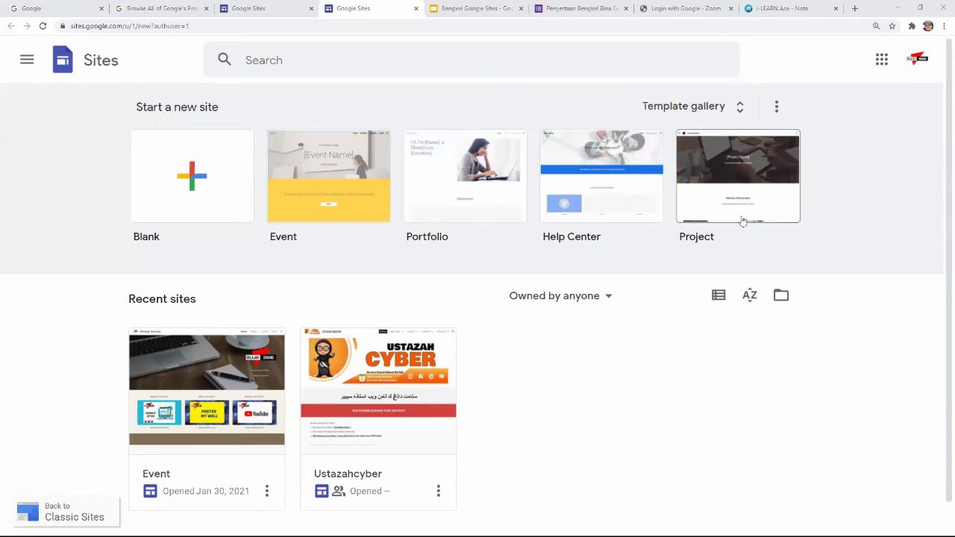
- Start a new blank site and check which Google account the editor is using
left_click(182, 167)
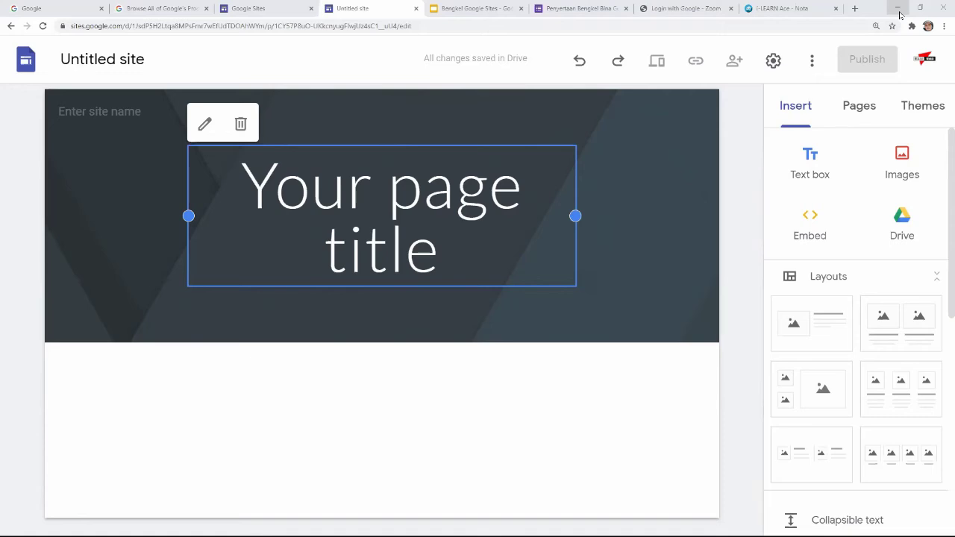
left_click(924, 61)
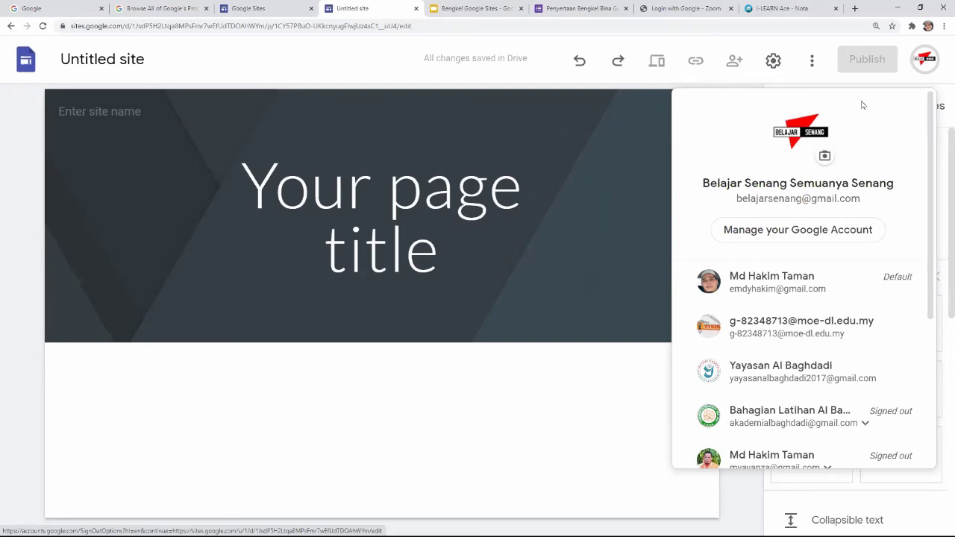
left_click(937, 72)
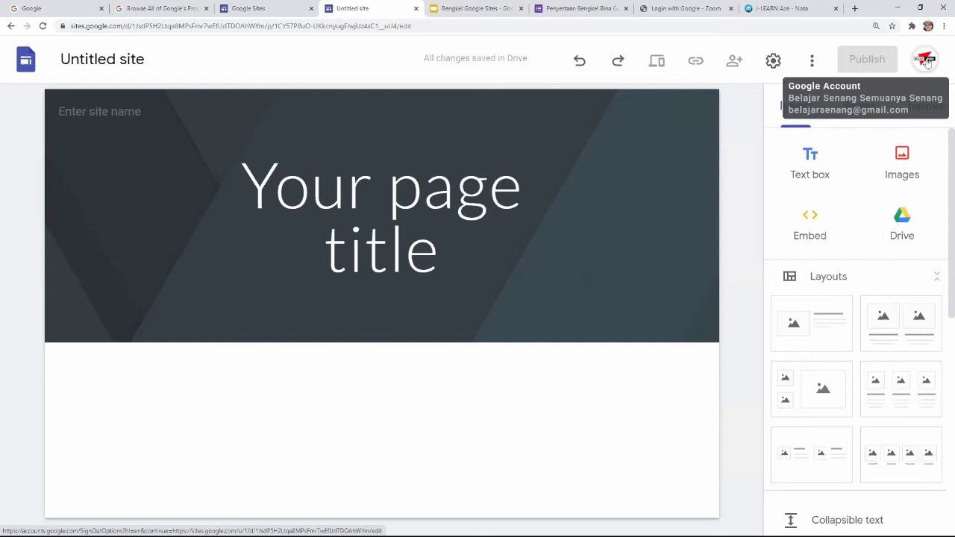
- Review the route to Sites through the Google apps list and the full Google products page
left_click(161, 8)
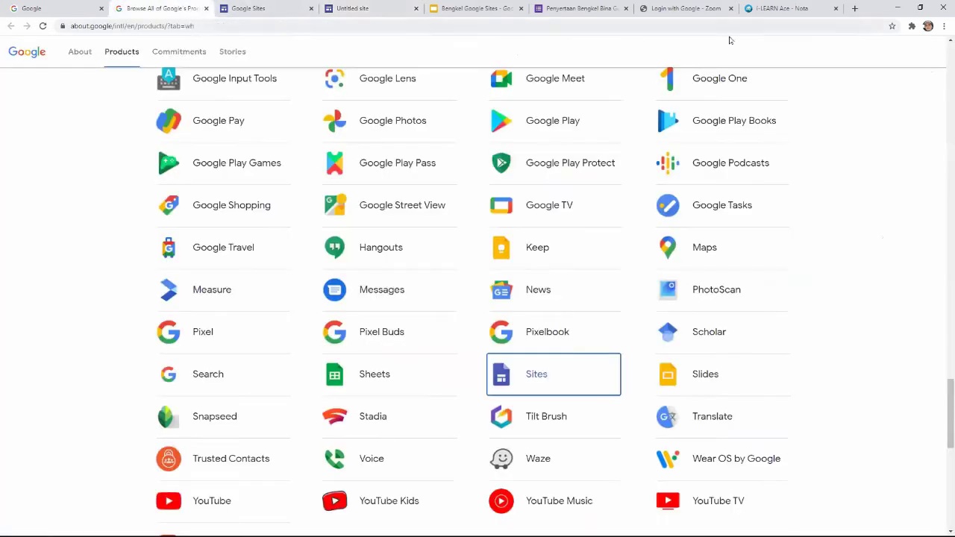
left_click(66, 11)
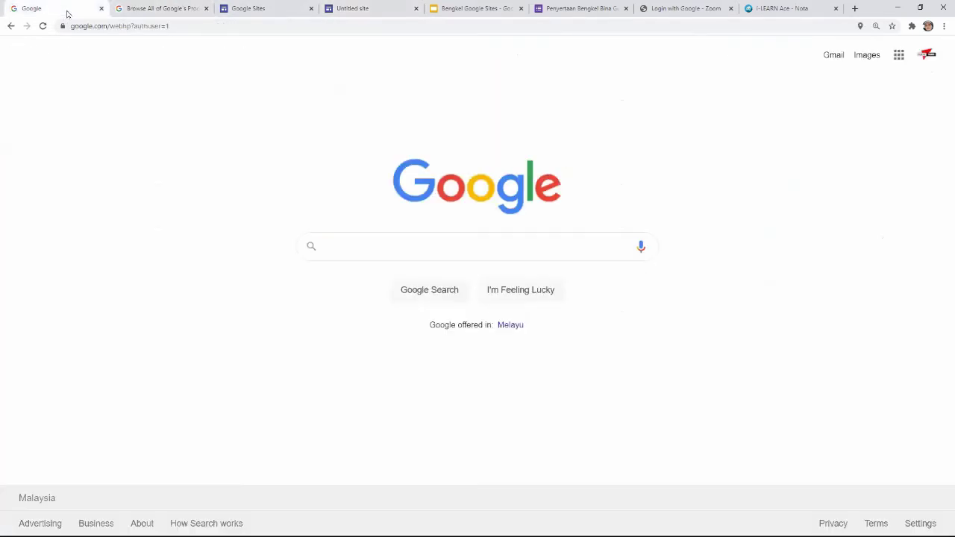
left_click(899, 58)
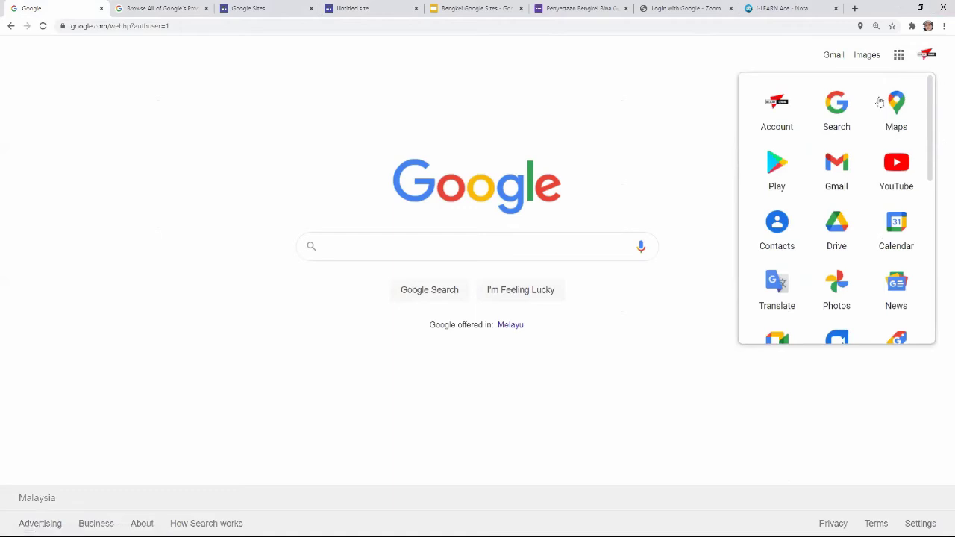
scroll(891, 192, "down", 2)
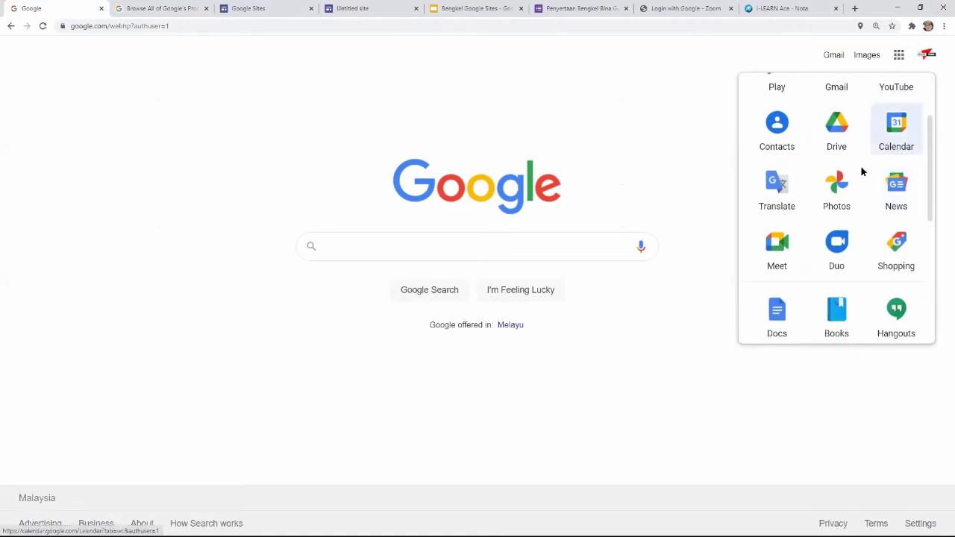
scroll(857, 175, "down", 2)
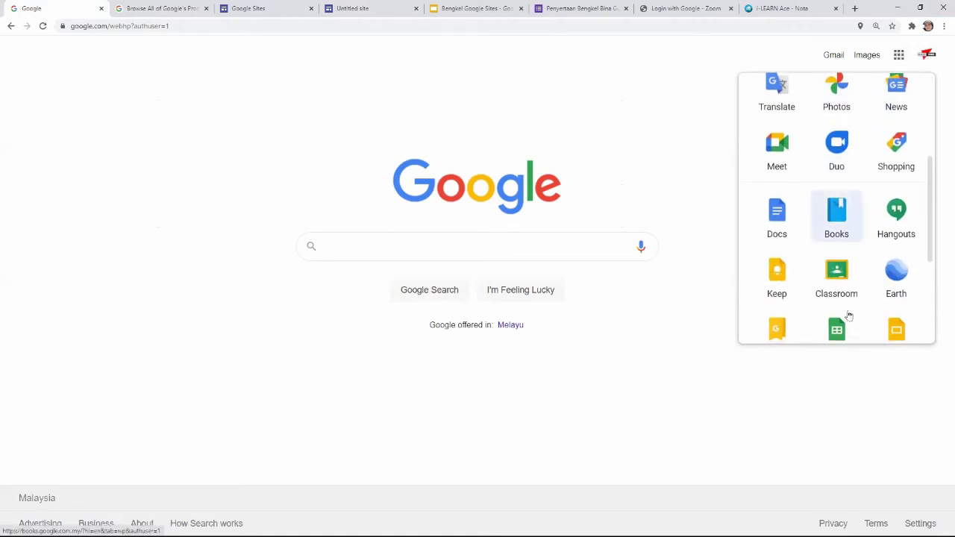
scroll(848, 316, "down", 3)
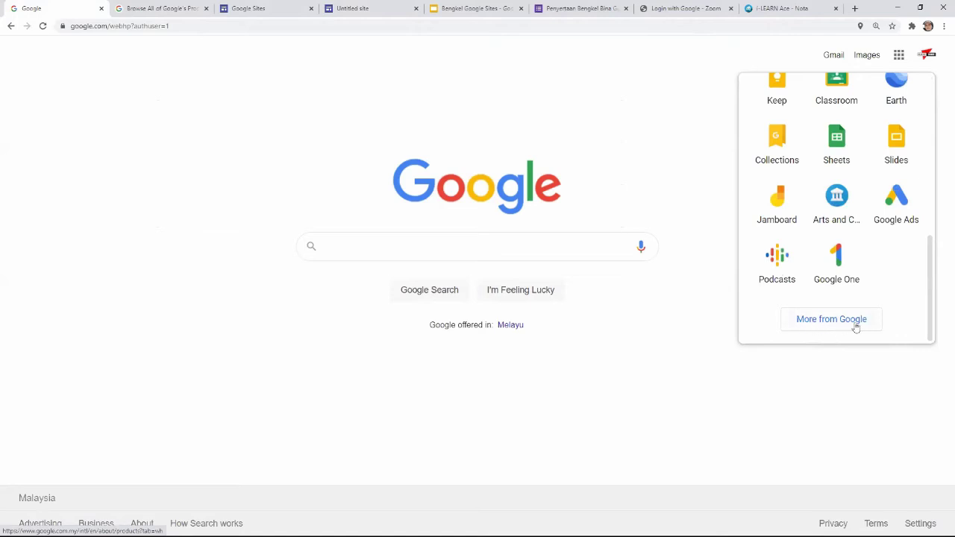
left_click(184, 10)
scroll(601, 324, "down", 3)
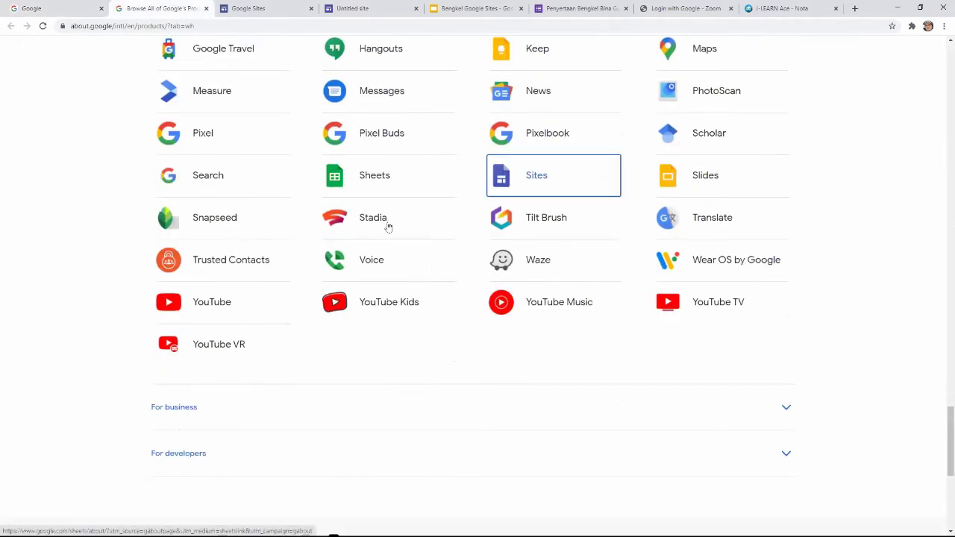
scroll(605, 79, "up", 5)
scroll(660, 176, "down", 4)
scroll(660, 176, "down", 2)
scroll(603, 162, "up", 1)
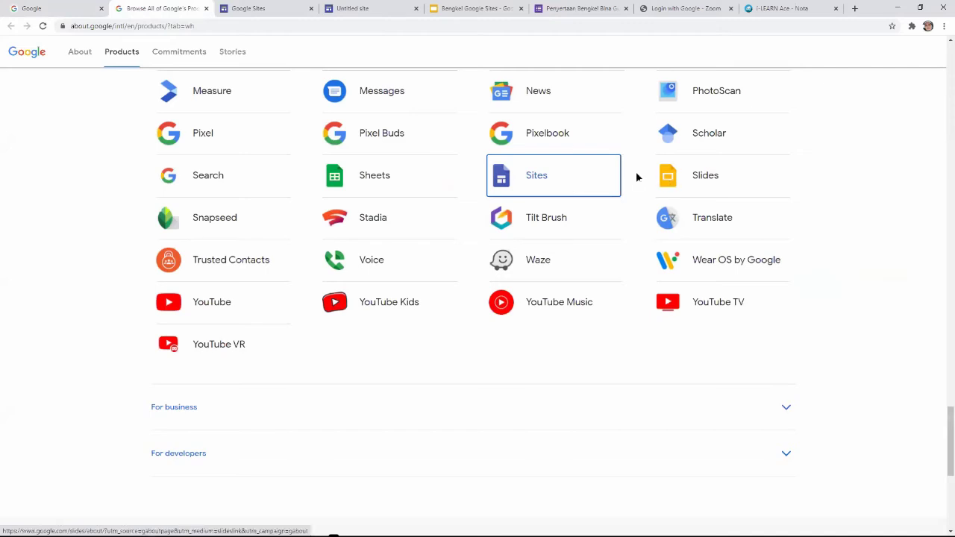
- Compare the accounts used in the two Sites tabs and close the Sites tab that uses the default account
left_click(251, 5)
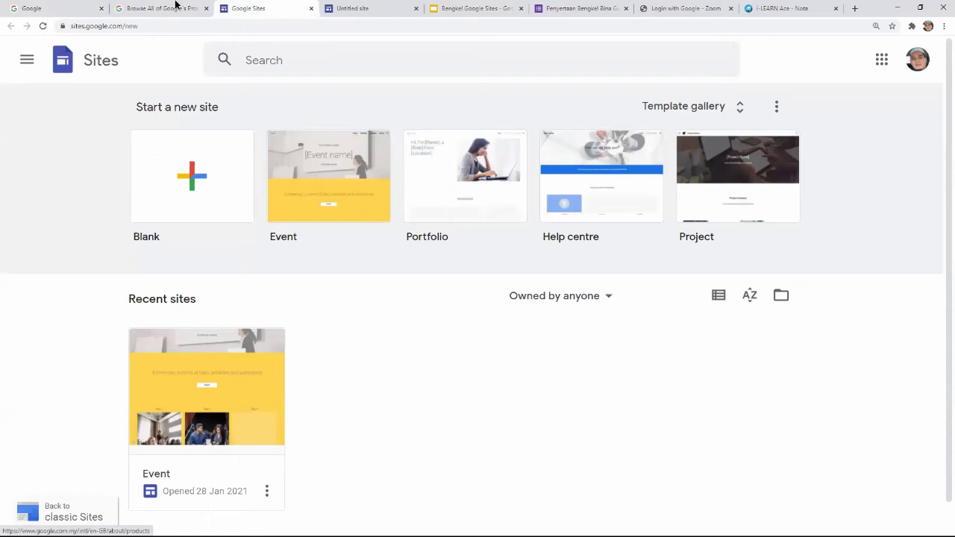
left_click(359, 8)
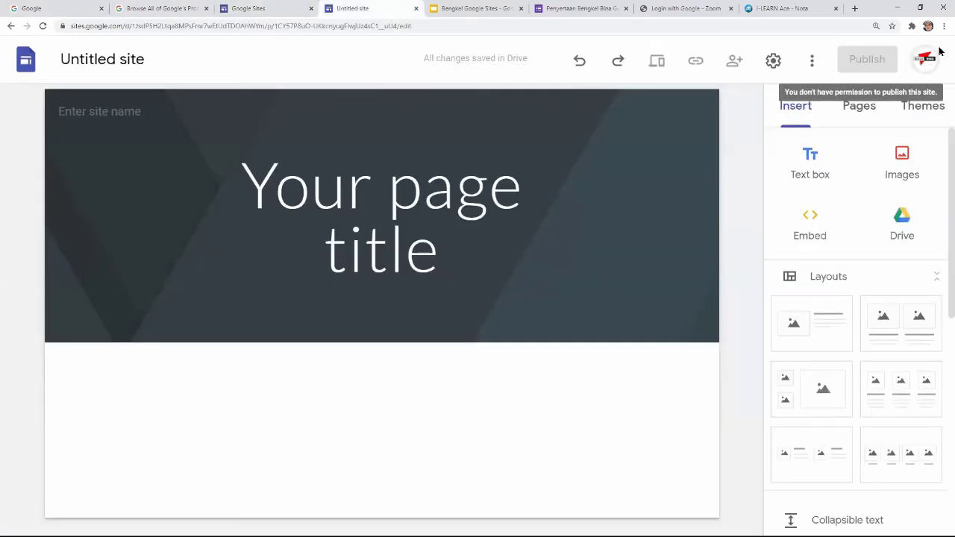
left_click(268, 6)
left_click(918, 62)
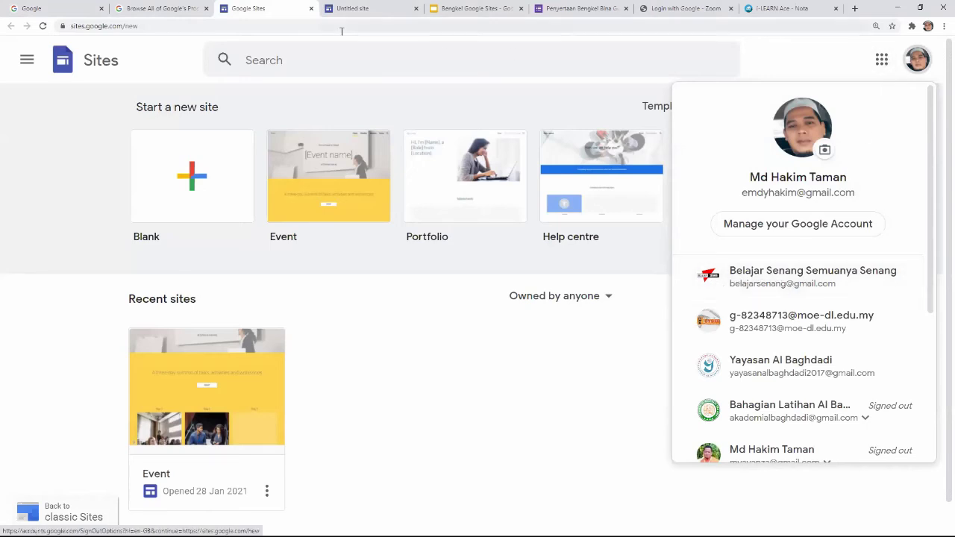
left_click(311, 9)
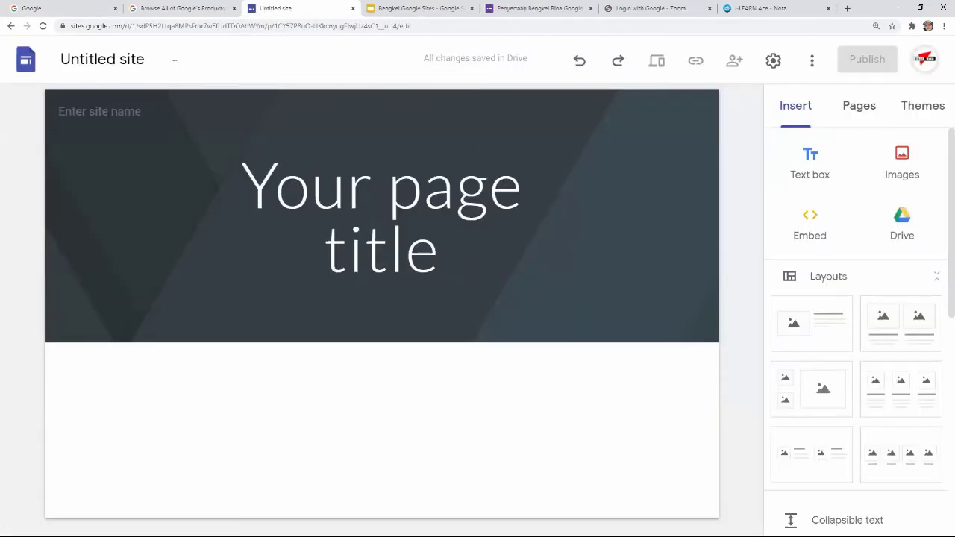
- Return from the untitled site to the Sites home page and create another blank site
left_click(11, 26)
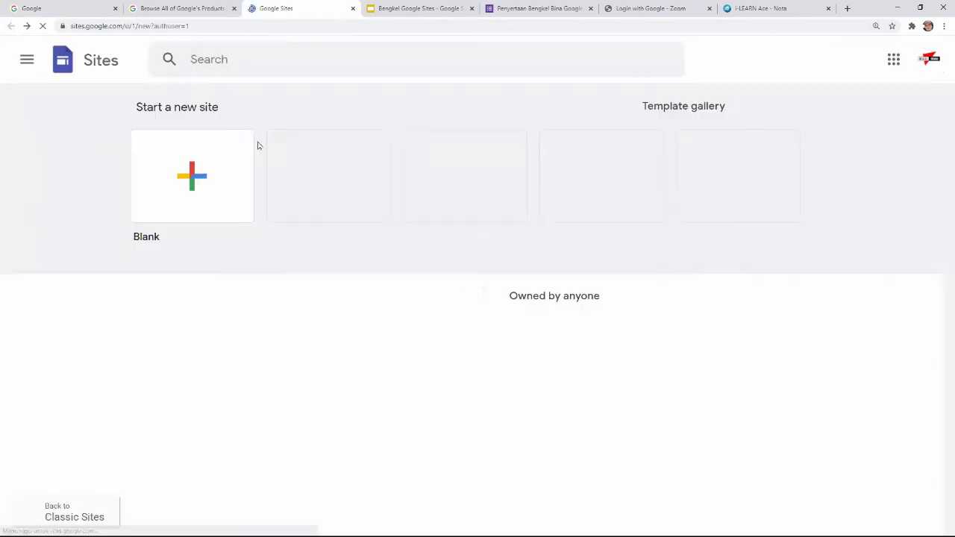
left_click(187, 177)
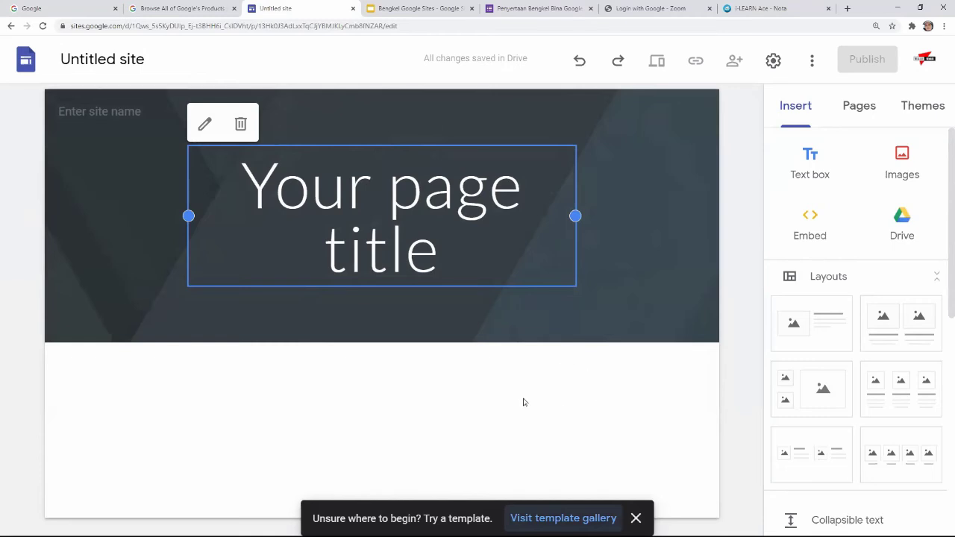
- Replace the placeholder page title in the header with "Cikgu Cyber"
left_click(280, 193)
left_click(246, 179)
left_click_drag(246, 179, 458, 247)
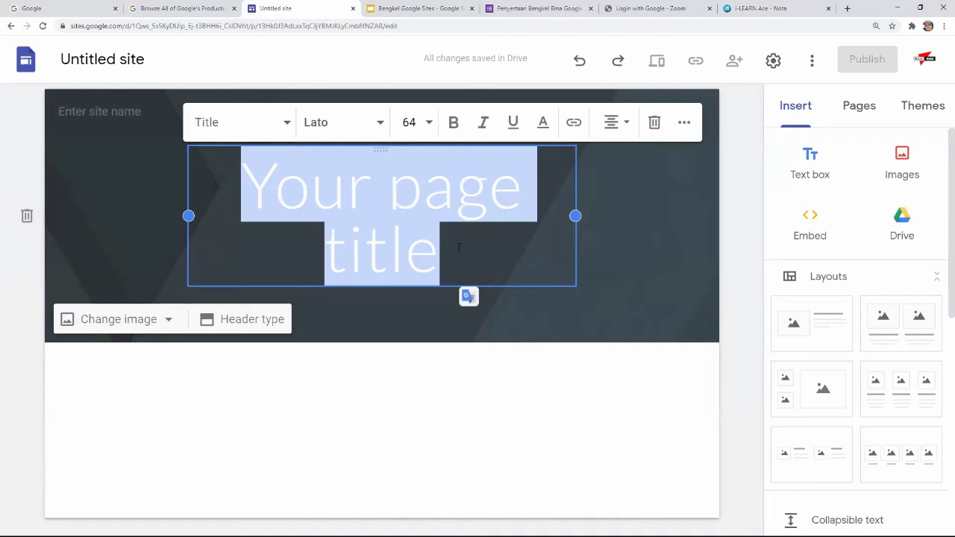
type("Cik")
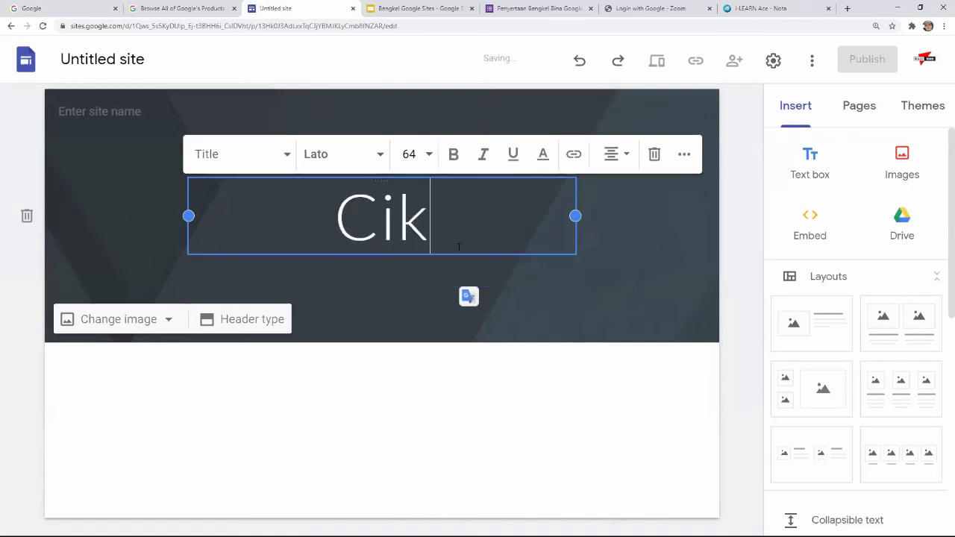
type("gu Cyber")
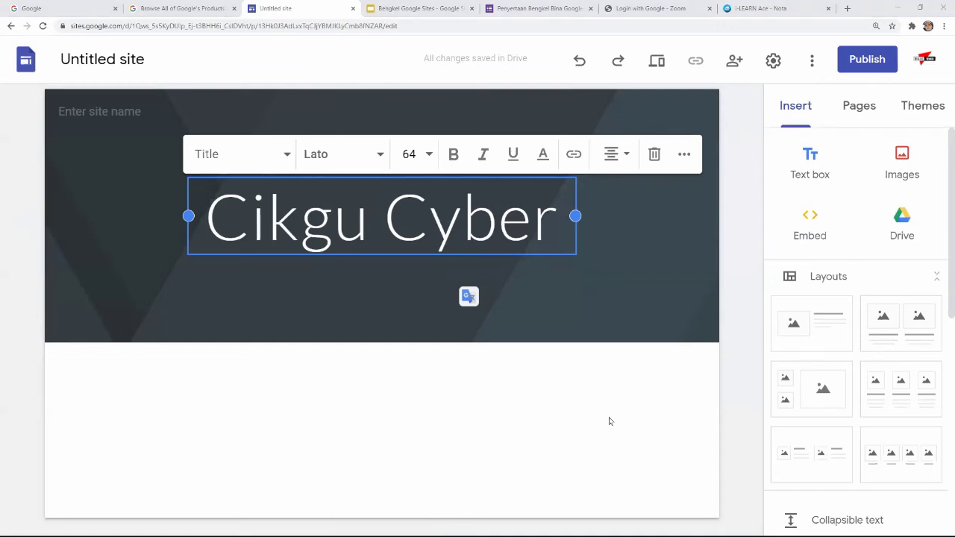
left_click(586, 320)
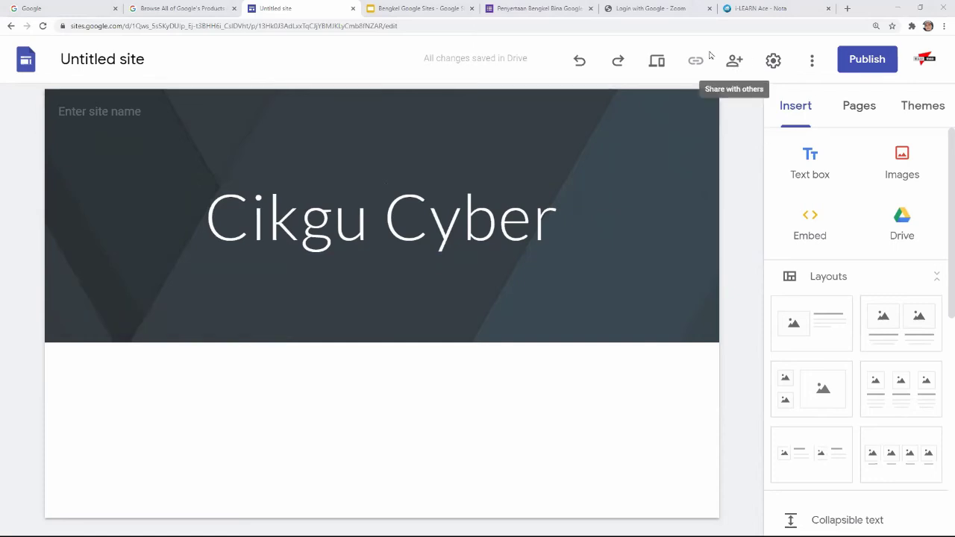
- Rename the untitled site to "Sejarah tingkatan 1"
left_click(170, 55)
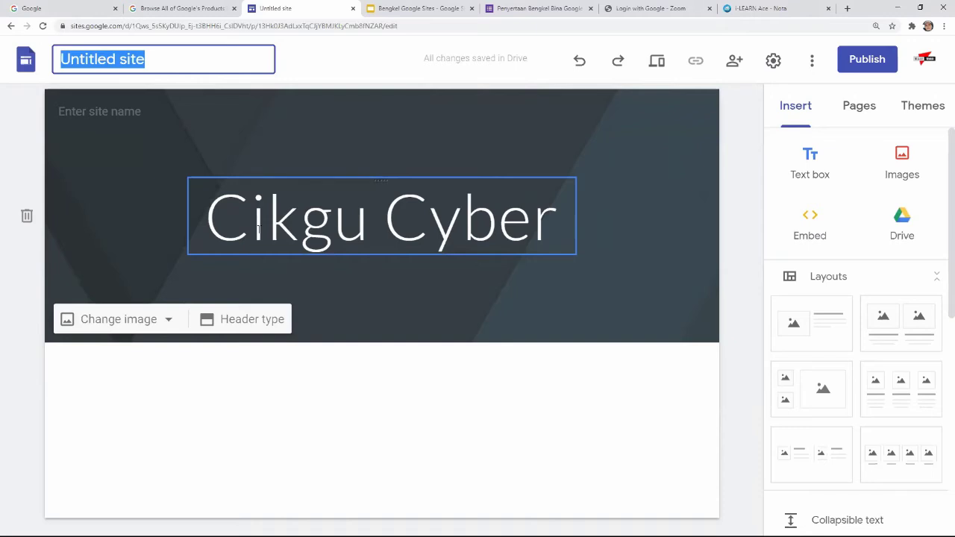
left_click(163, 59)
left_click_drag(163, 60, 63, 59)
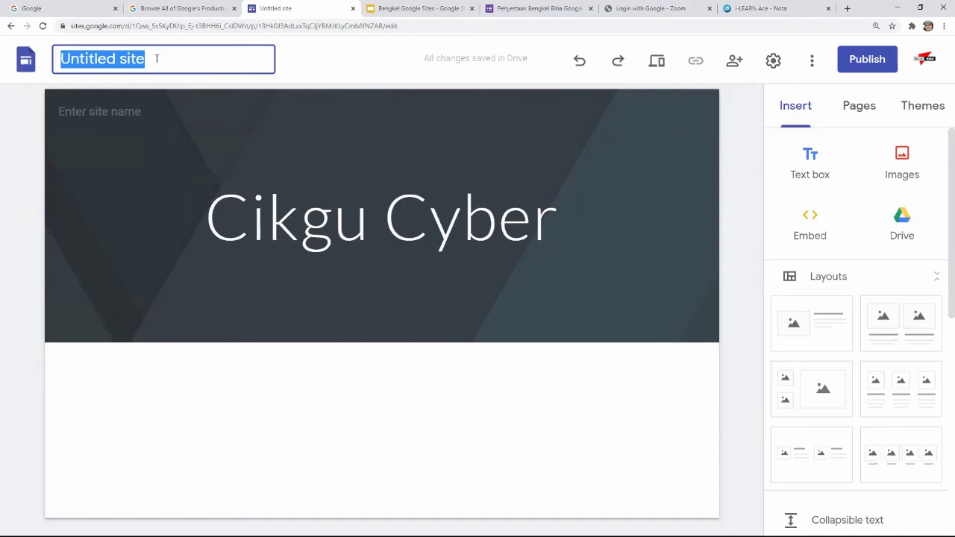
type("jarah")
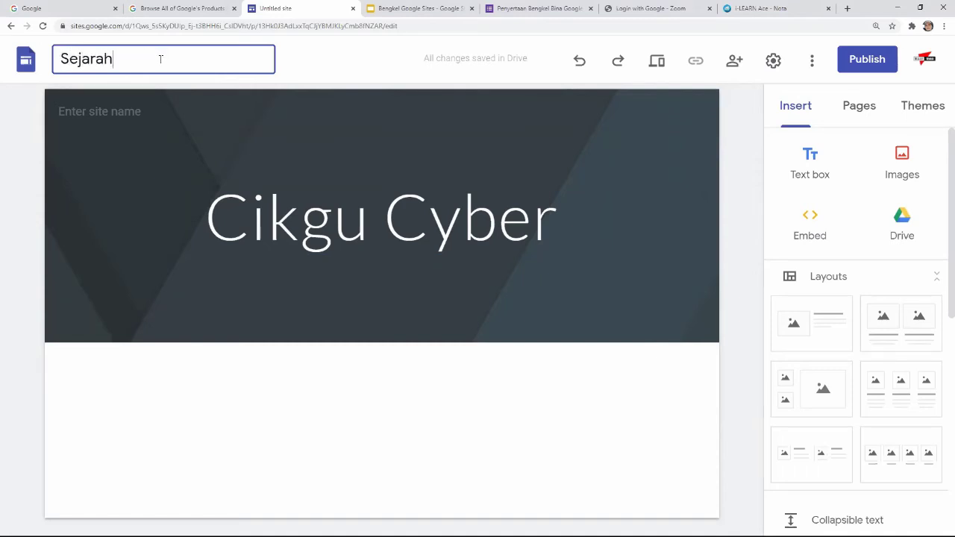
type(" tingkatan 1")
key("Return")
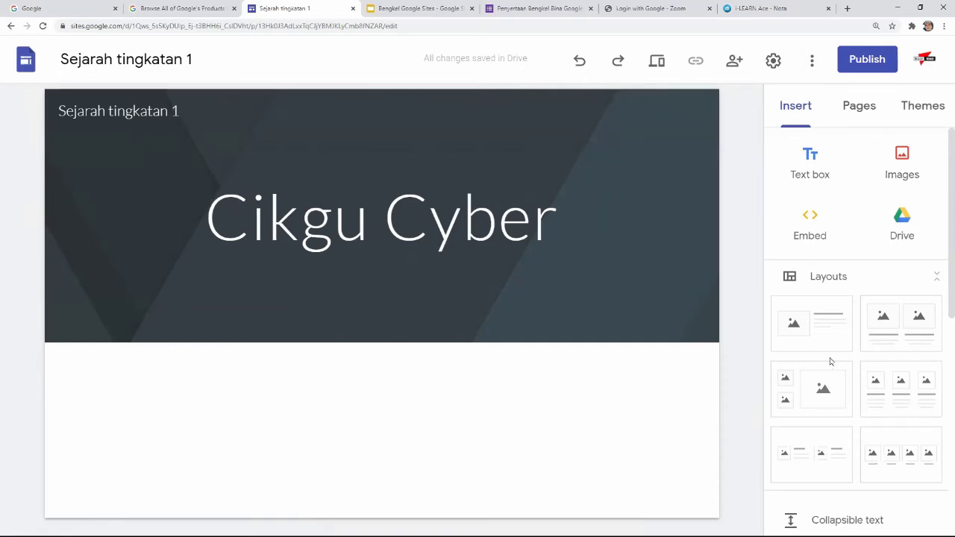
- Preview the site, compare its layout in large screen, tablet and phone sizes, and return to editing
mouse_move(648, 248)
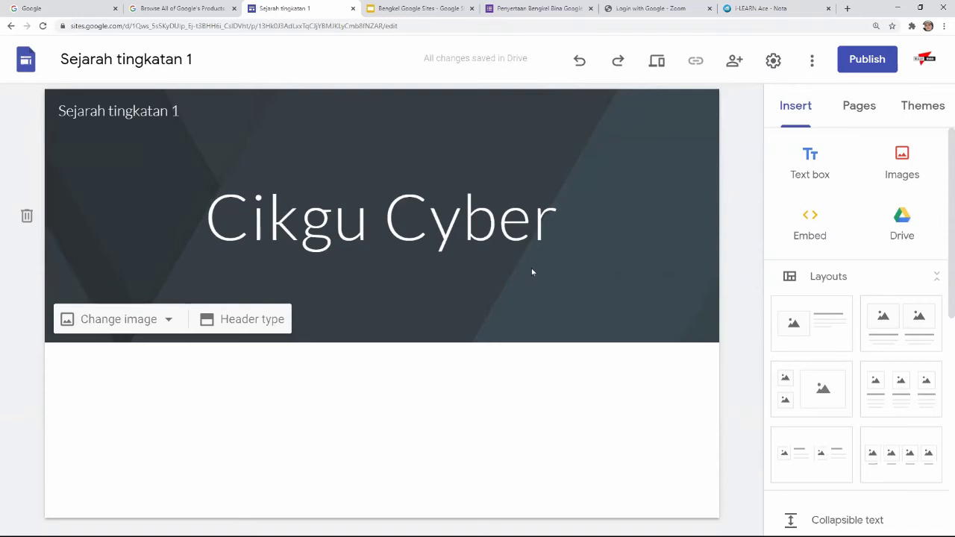
left_click(657, 61)
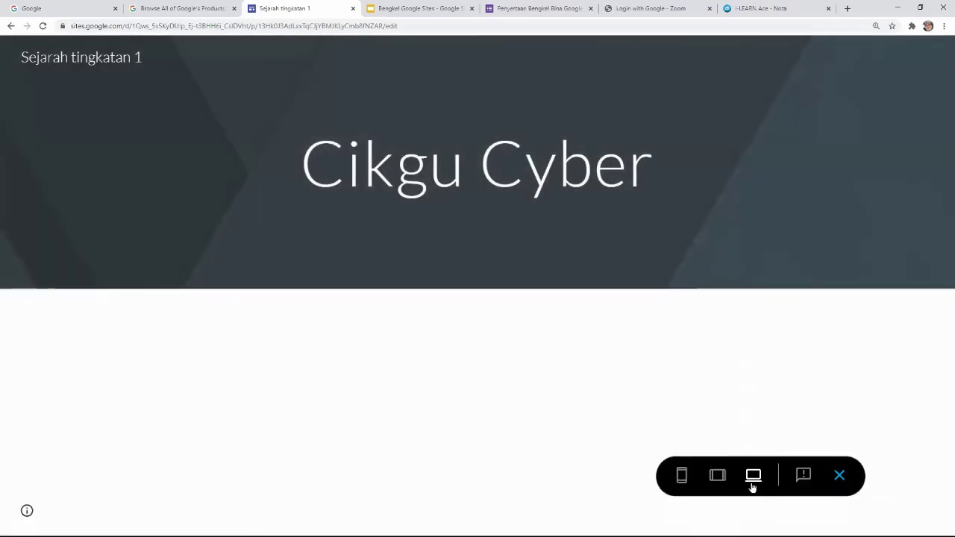
left_click(717, 476)
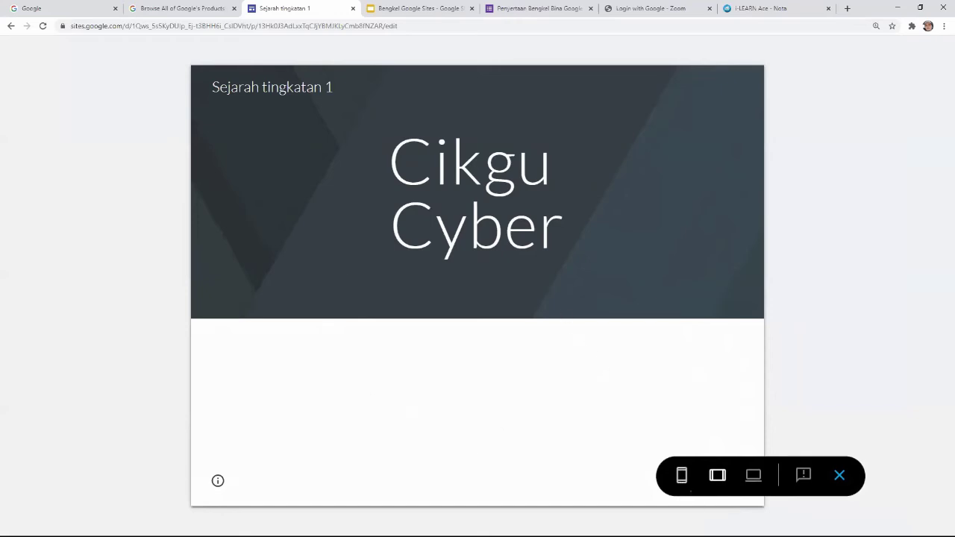
left_click(680, 481)
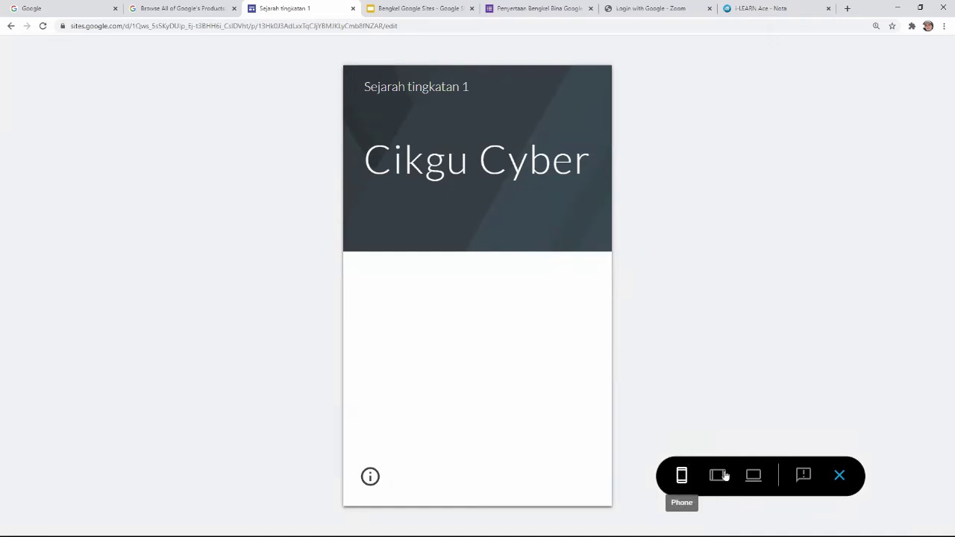
left_click(750, 475)
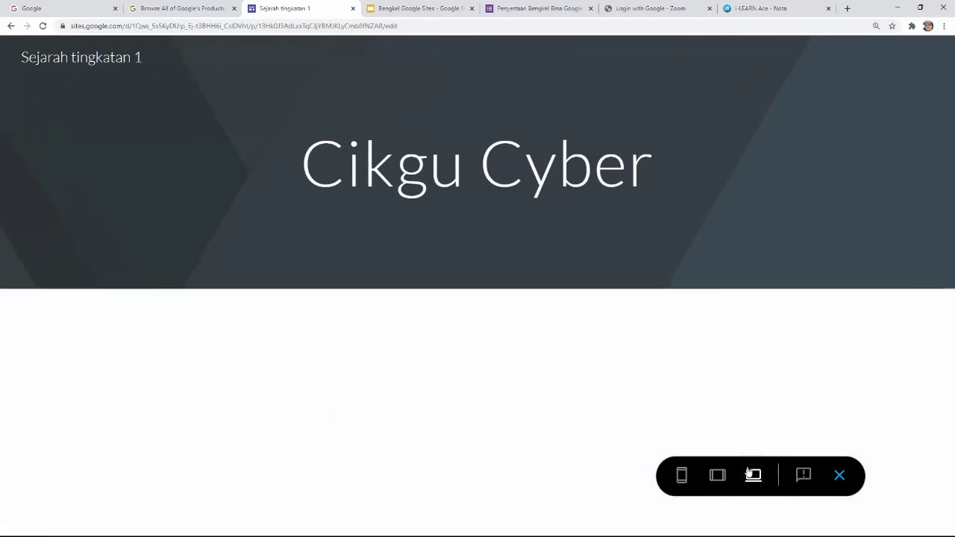
left_click(679, 478)
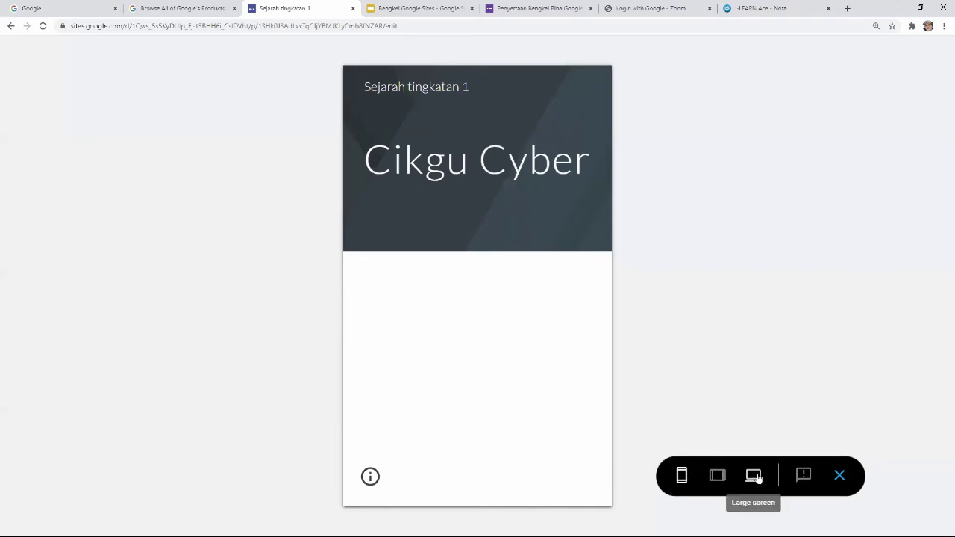
left_click(754, 476)
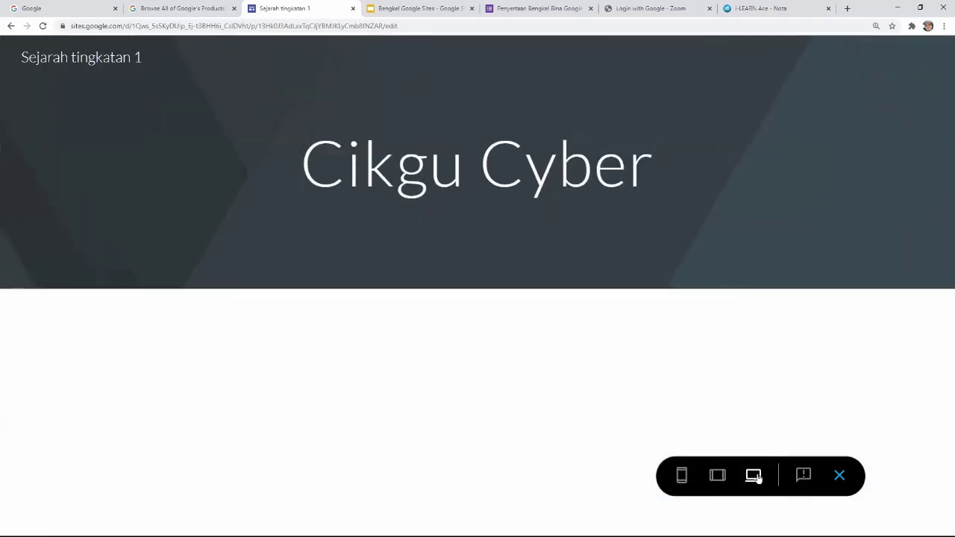
left_click(715, 481)
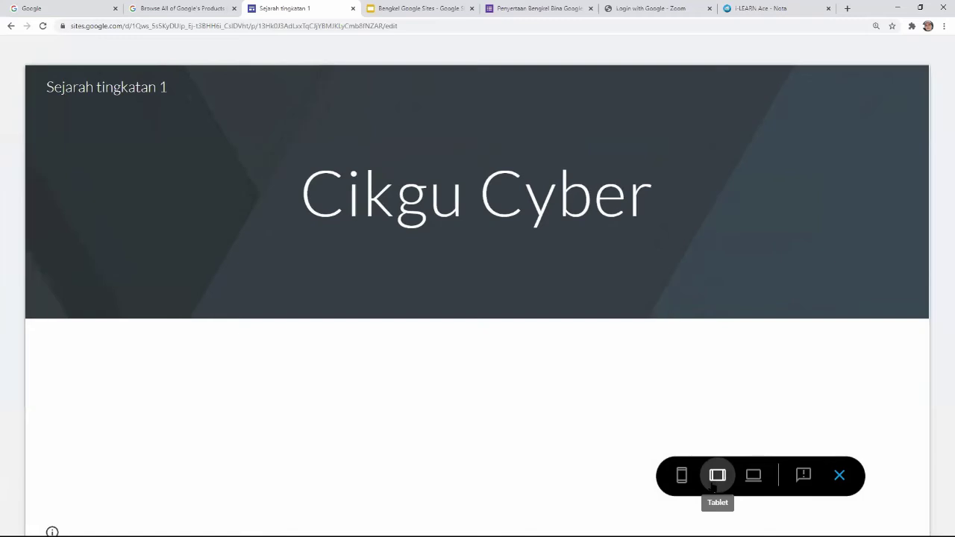
left_click(682, 476)
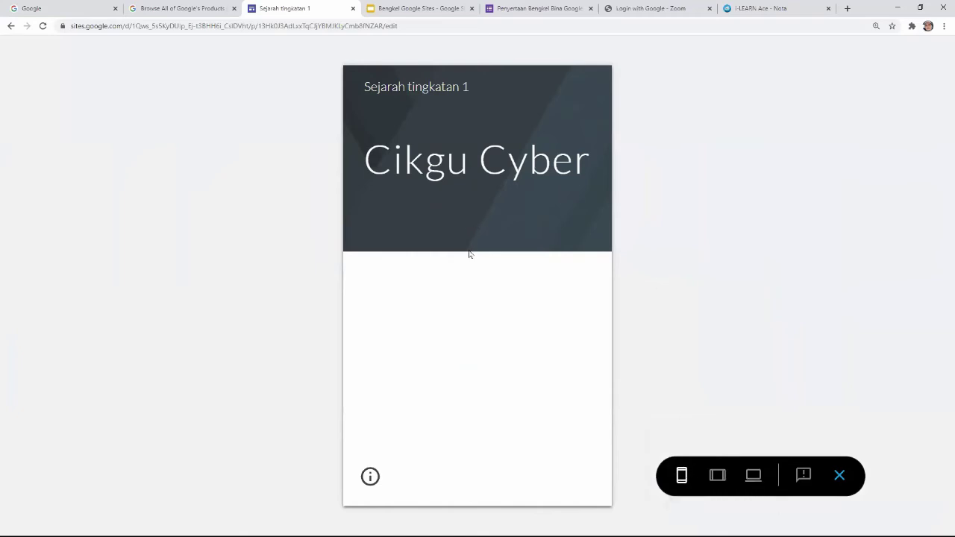
left_click(839, 476)
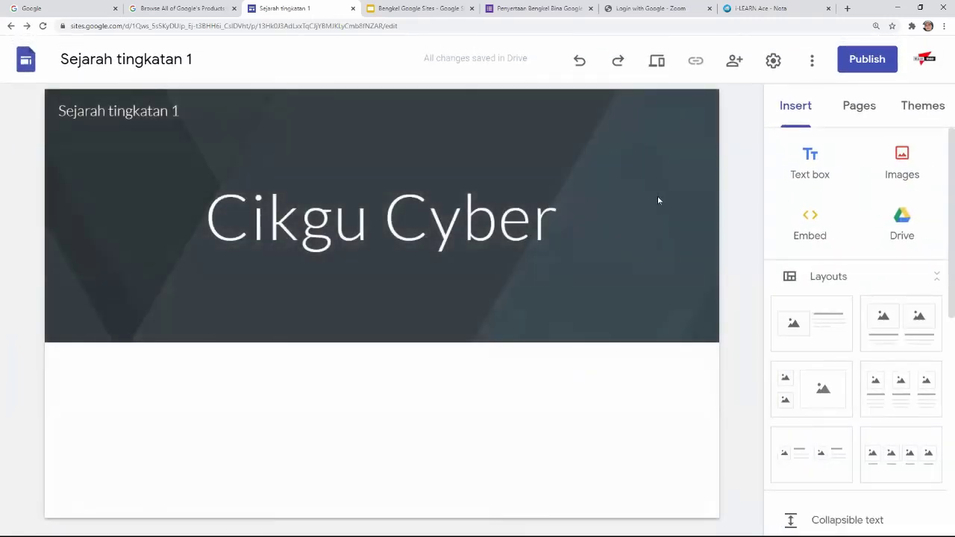
- Preview the site once more, cycling from large screen through tablet to phone size, and exit the preview
left_click(656, 61)
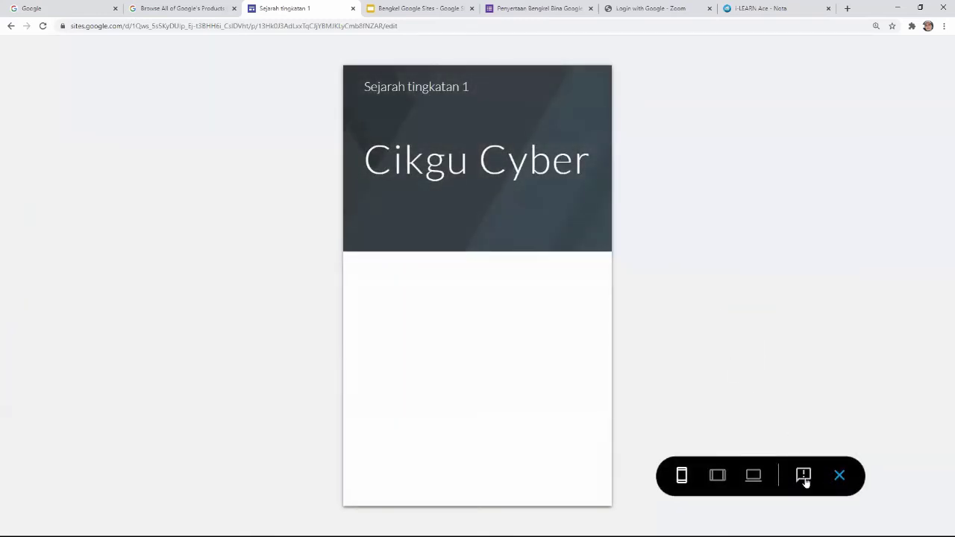
left_click(749, 478)
left_click(717, 475)
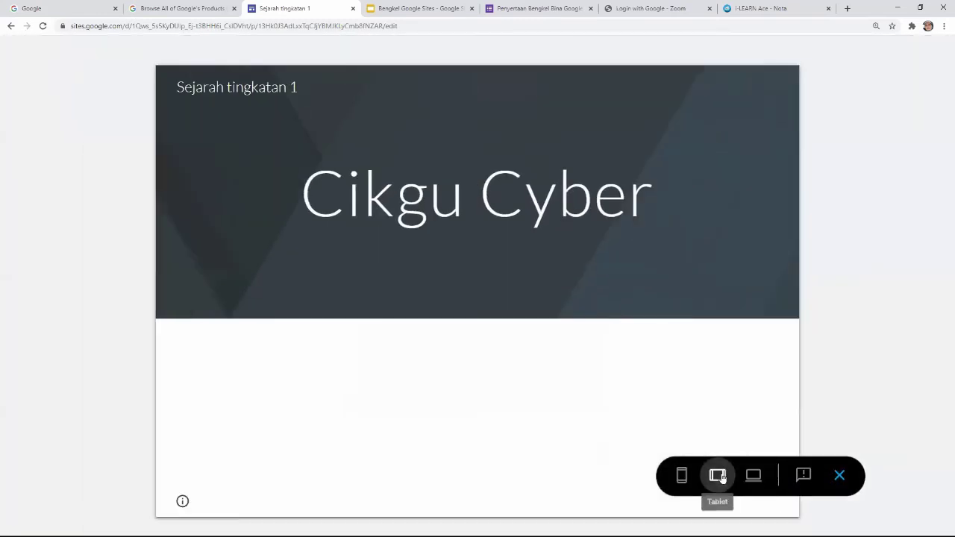
left_click(681, 475)
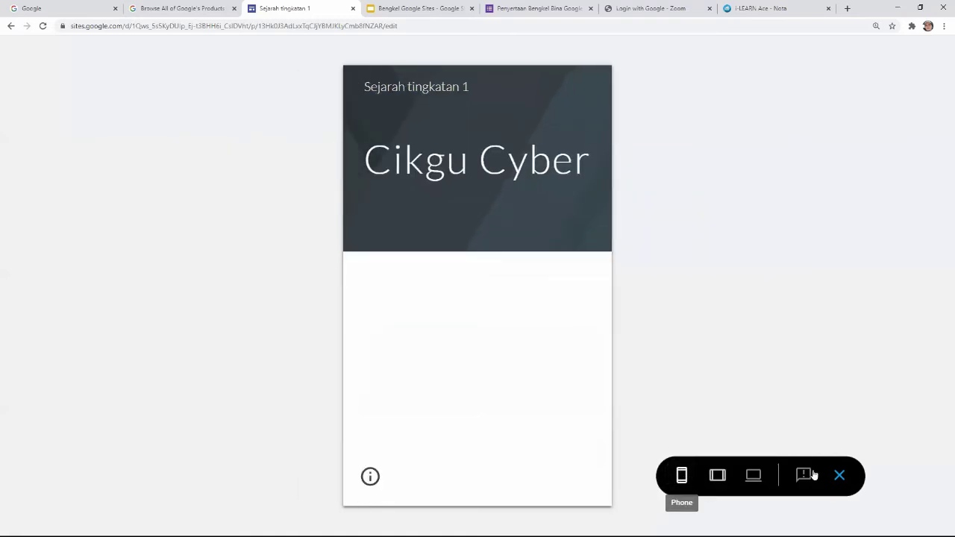
left_click(839, 475)
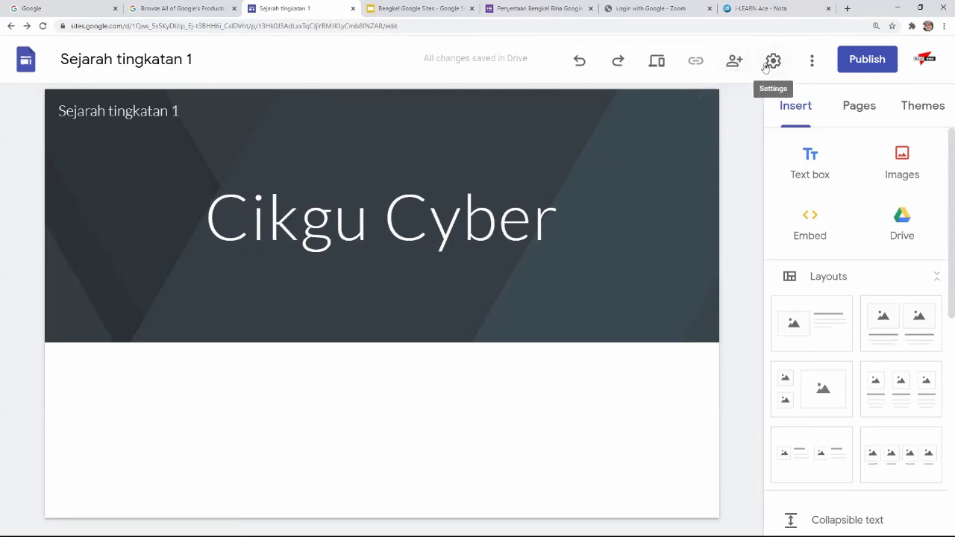
- Review the navigation color and mode options in the site settings, keeping Transparent and Top
left_click(766, 64)
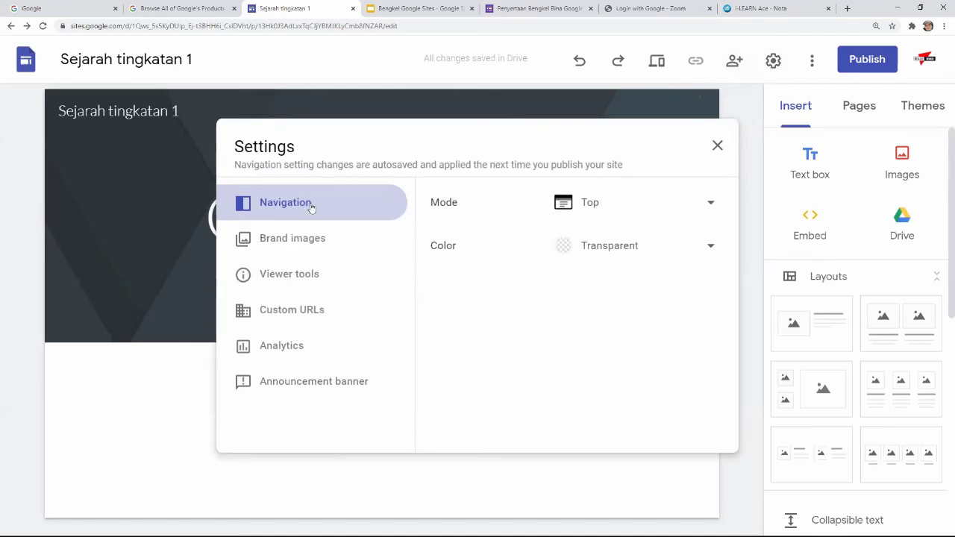
left_click(627, 247)
left_click(627, 247)
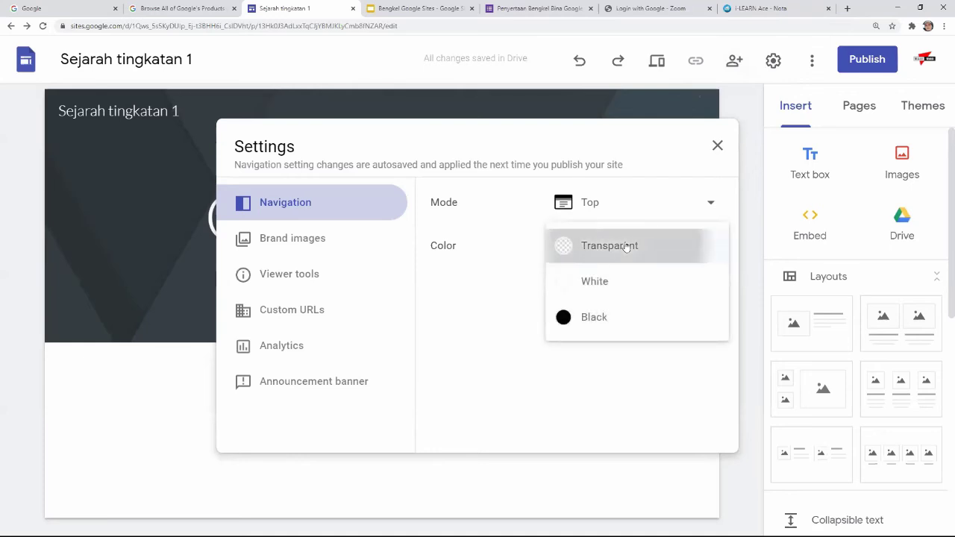
left_click(624, 200)
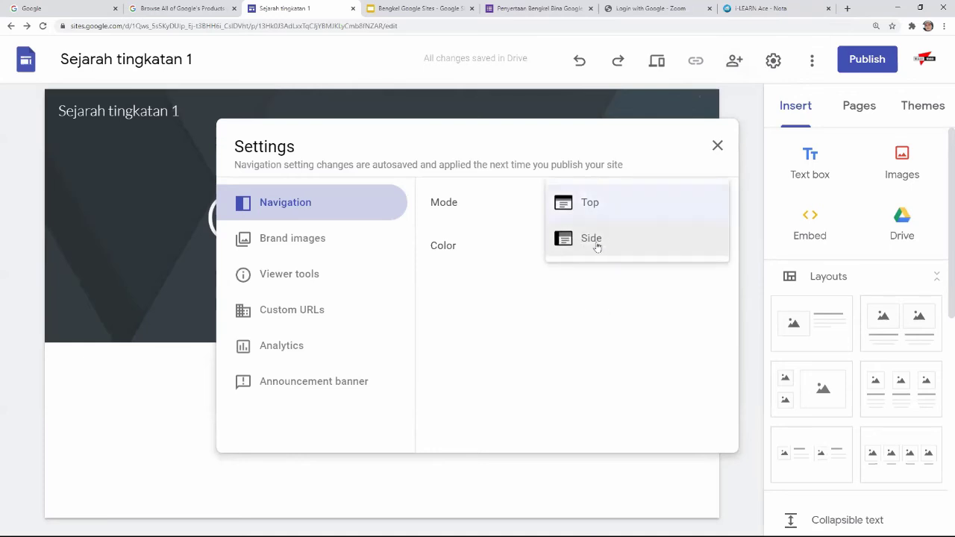
left_click(607, 207)
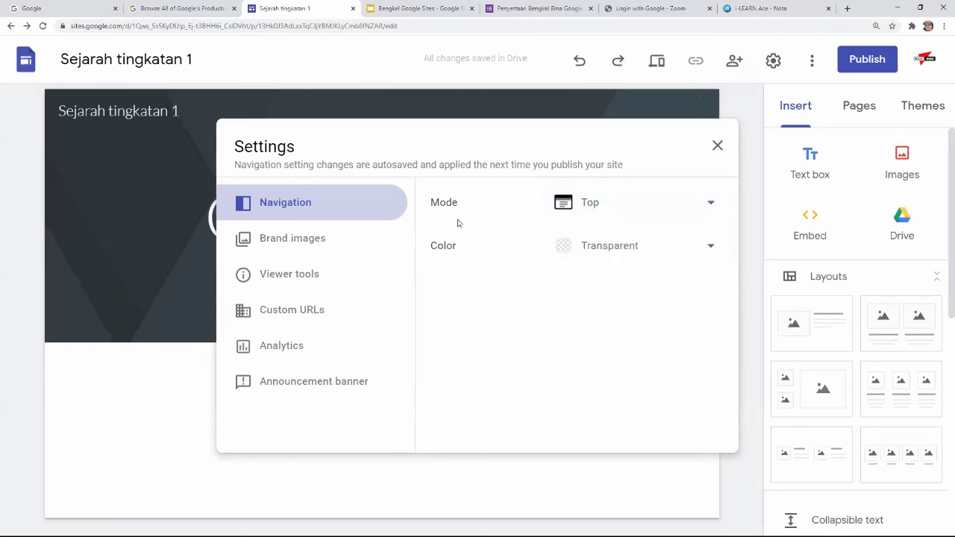
- Review the brand images options and the custom URL field, and leave the site settings
left_click(308, 239)
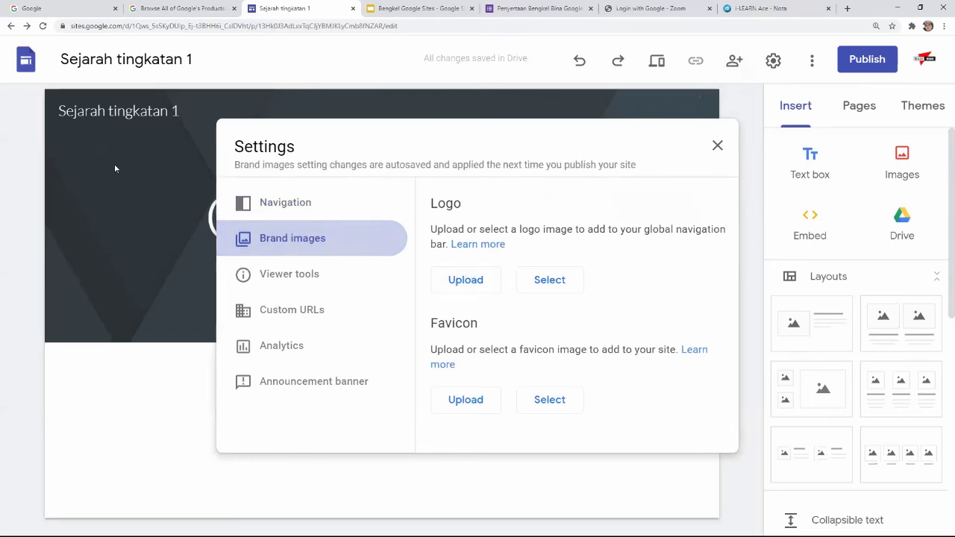
left_click(325, 318)
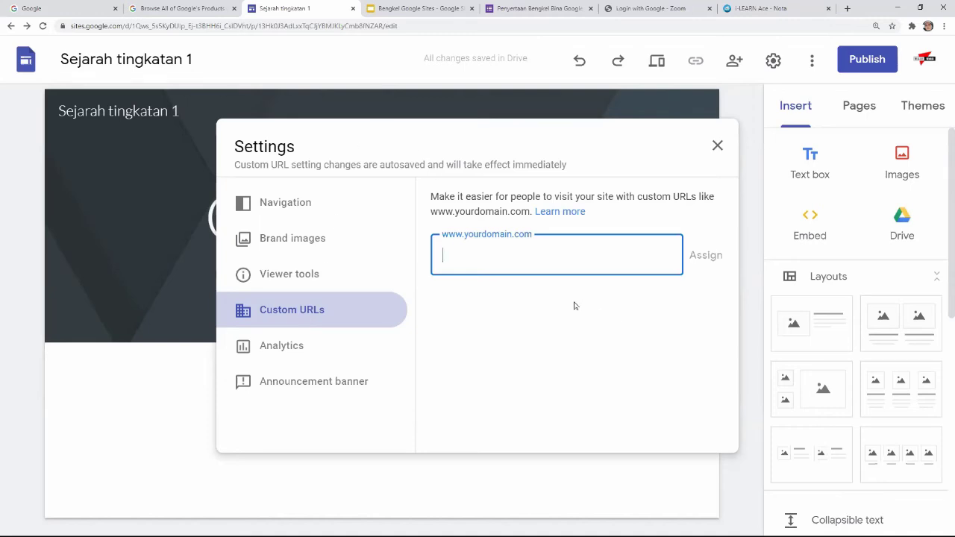
right_click(783, 194)
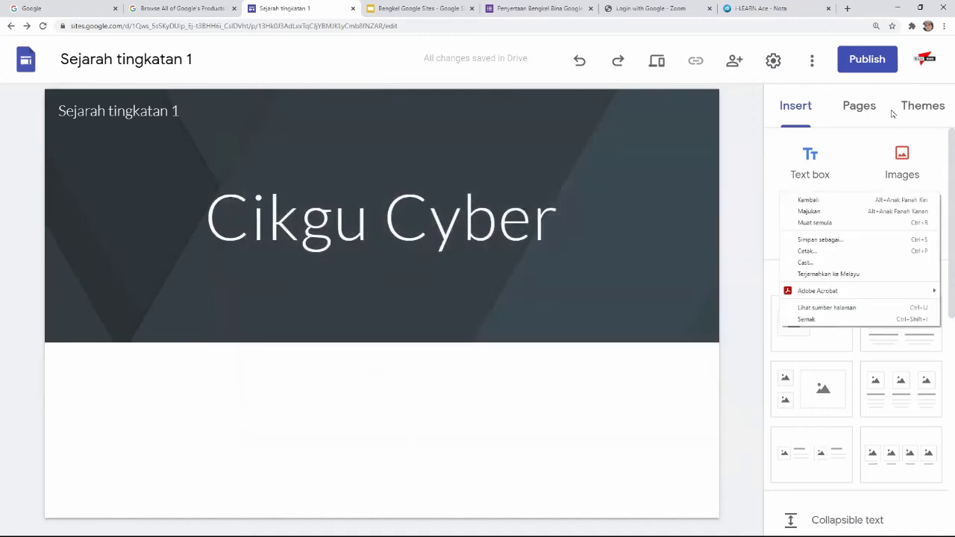
- Reopen the site settings to examine the custom URL option, and close them without assigning a domain
left_click(775, 65)
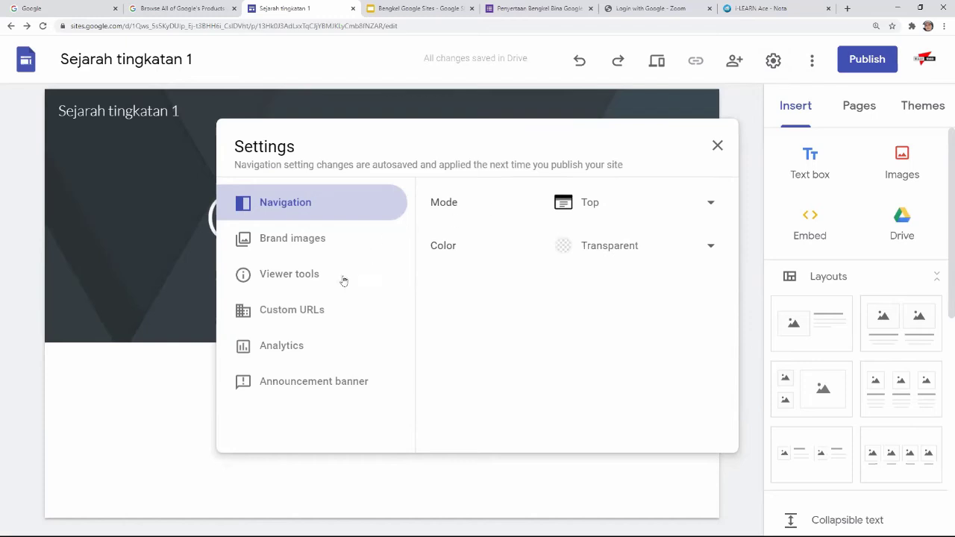
left_click(317, 318)
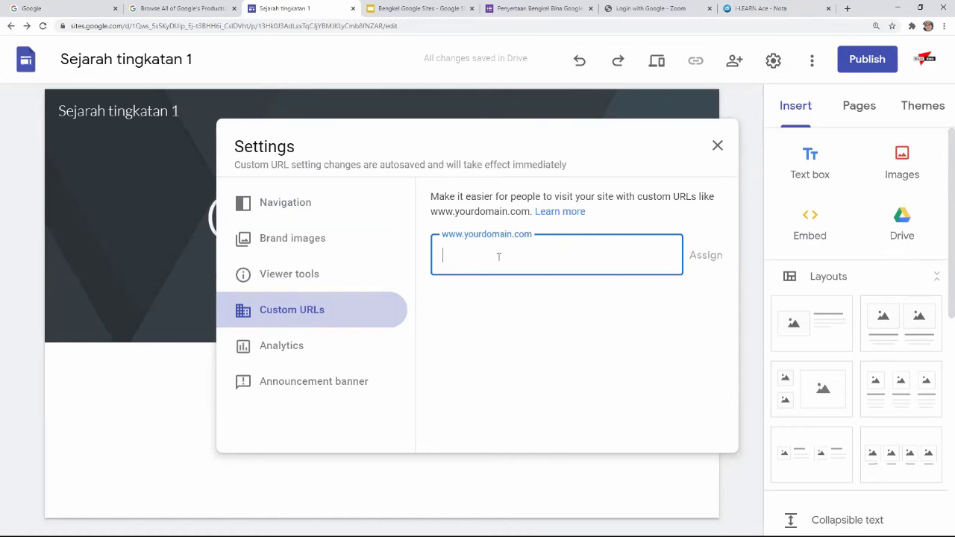
left_click(717, 145)
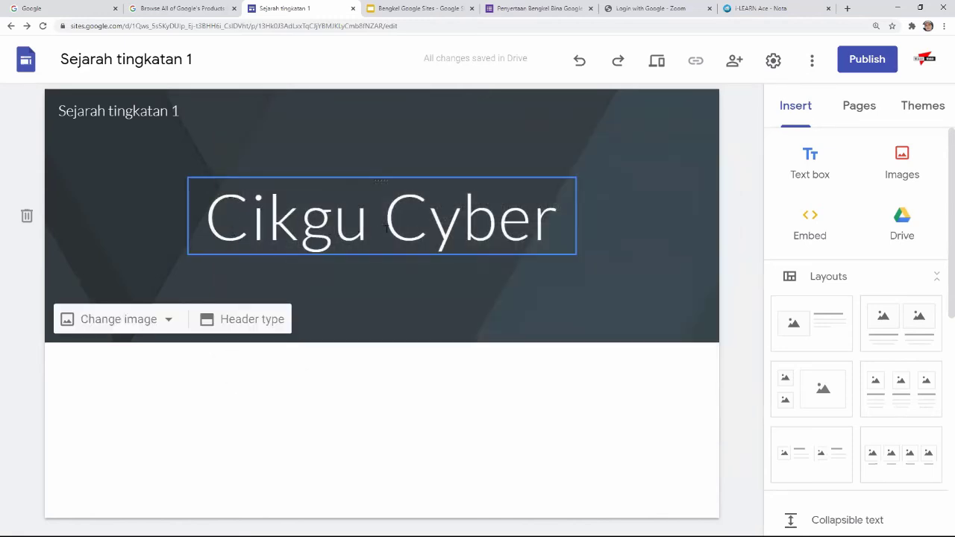
- Examine the custom URL and Google Analytics options in the site settings
left_click(769, 67)
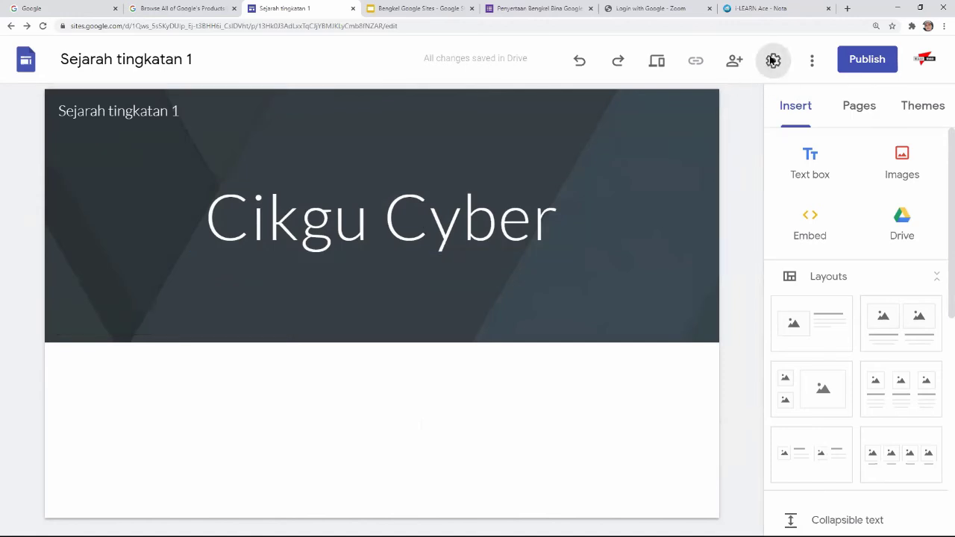
left_click(300, 308)
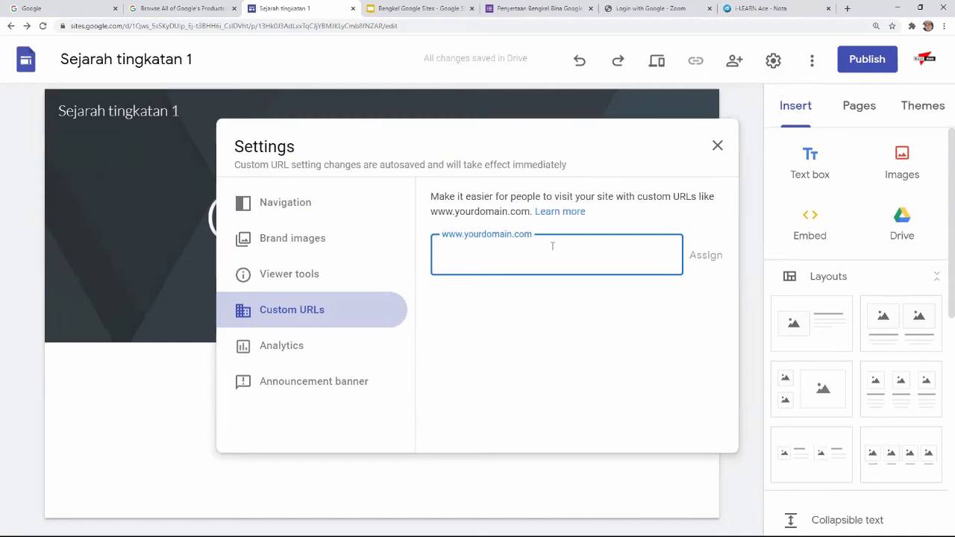
left_click(282, 348)
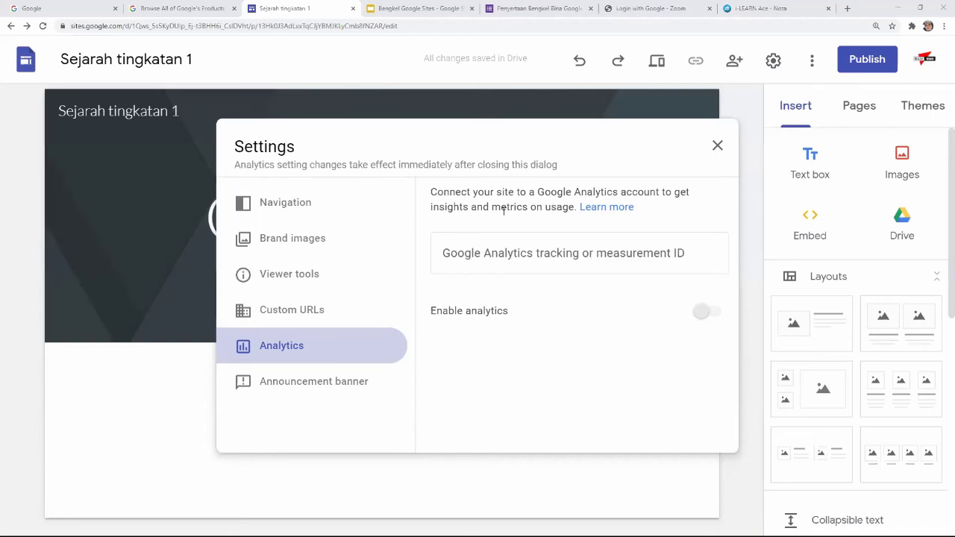
- Leave the site settings and look through the available themes and the site's page list
left_click(716, 146)
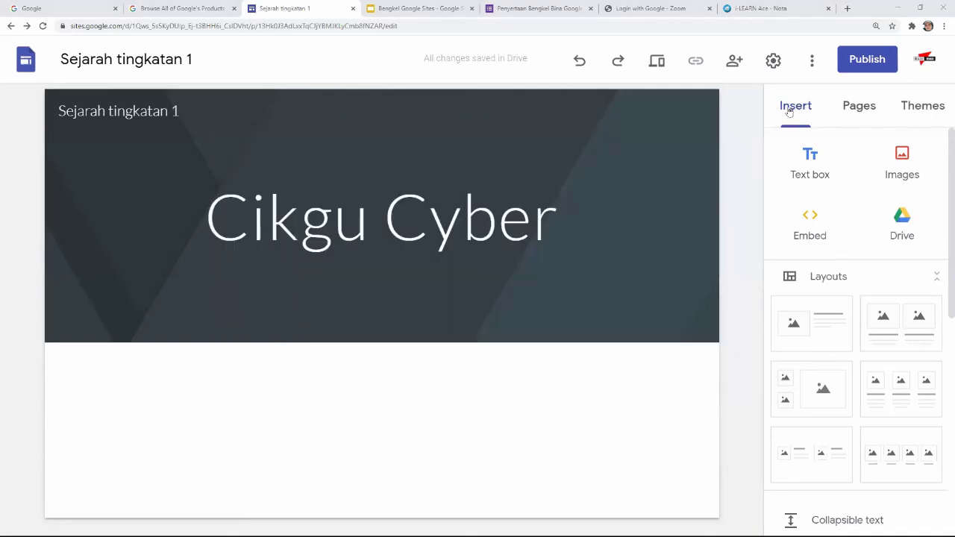
left_click(859, 105)
left_click(927, 105)
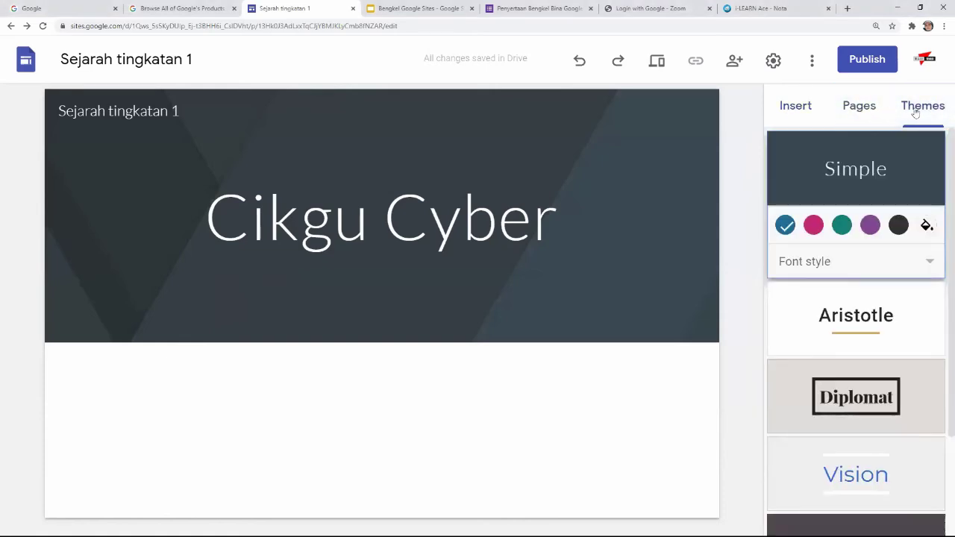
scroll(894, 268, "down", 2)
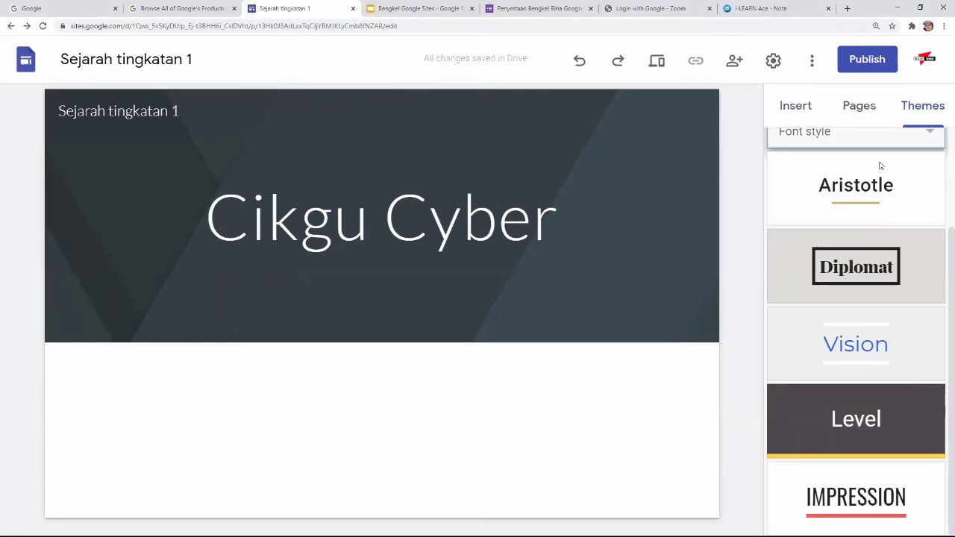
left_click(857, 105)
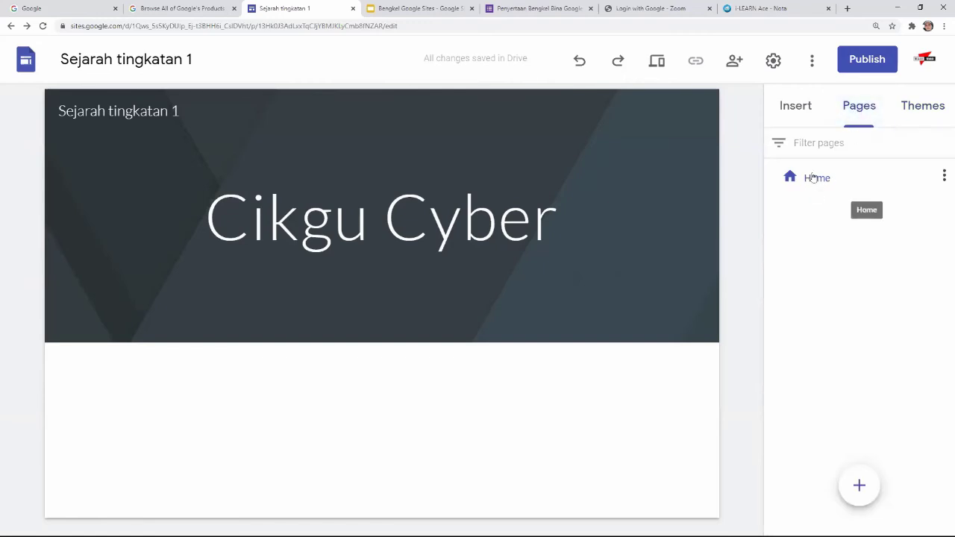
- Check the example website menu structure in the workshop slides, and browse the elements that can be inserted into the site
left_click(429, 11)
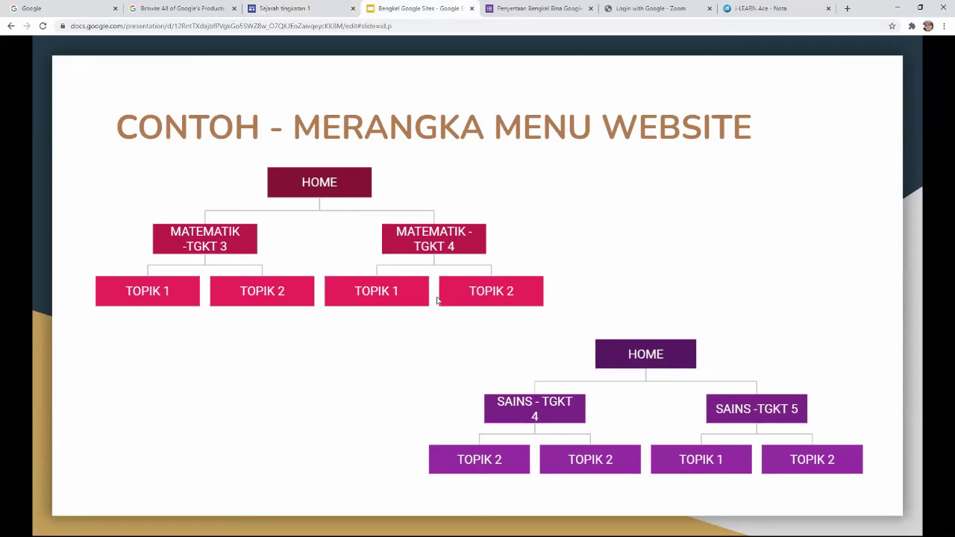
left_click(316, 7)
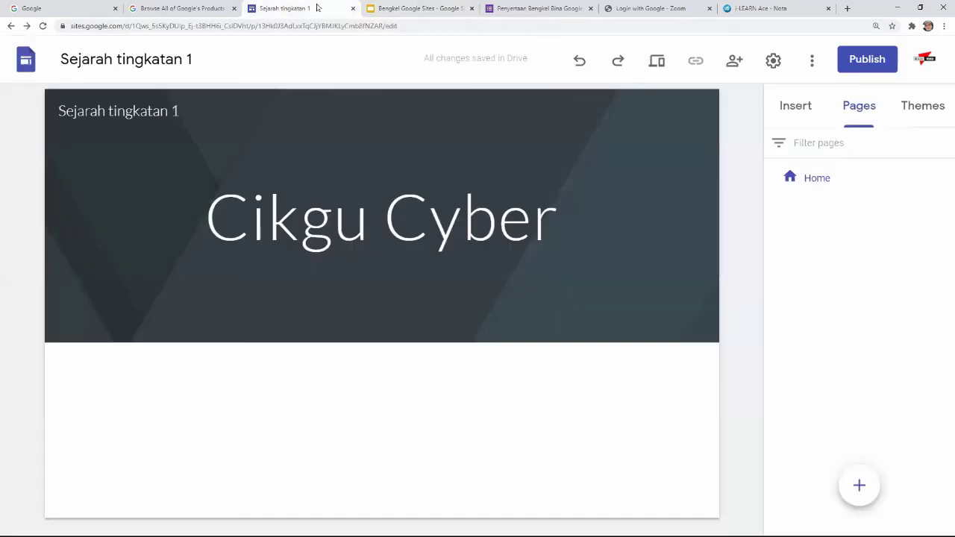
left_click(805, 102)
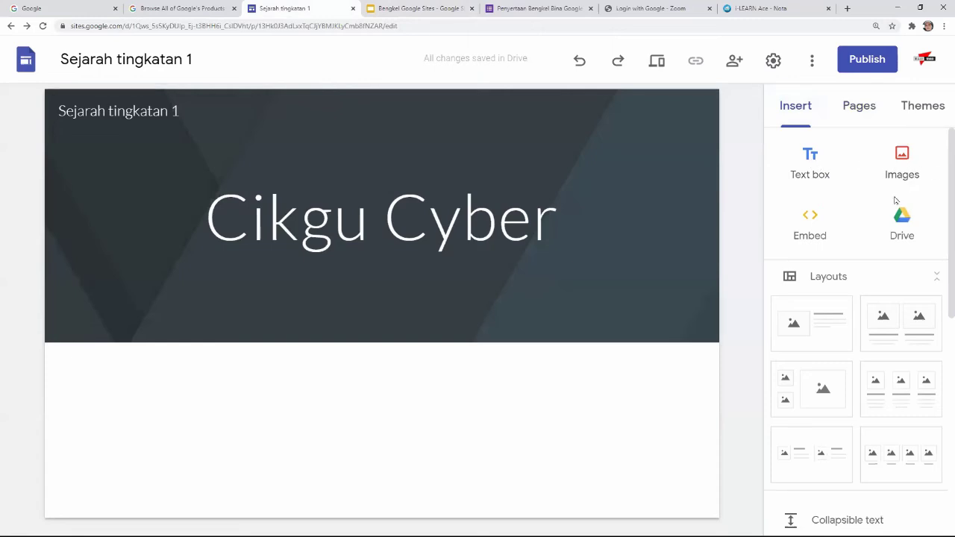
scroll(850, 273, "down", 5)
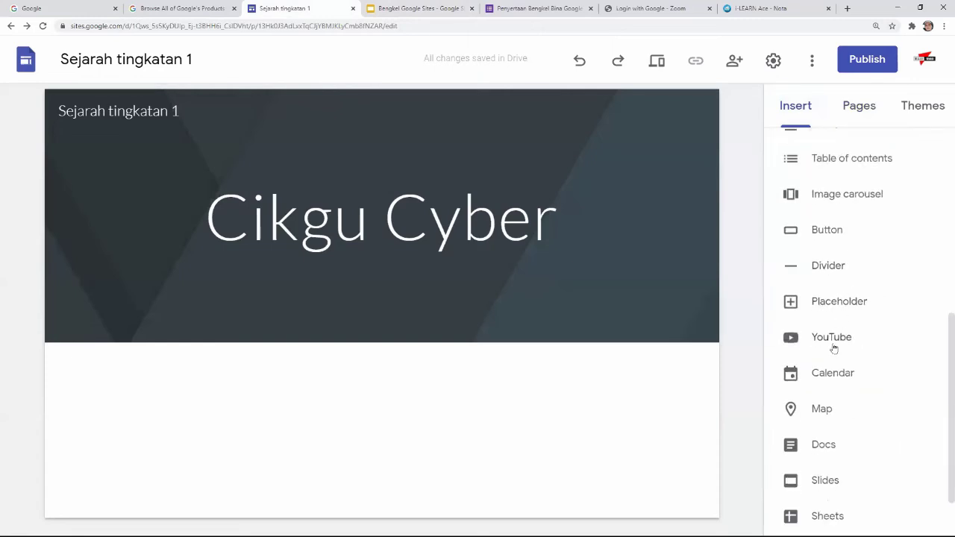
scroll(834, 348, "down", 1)
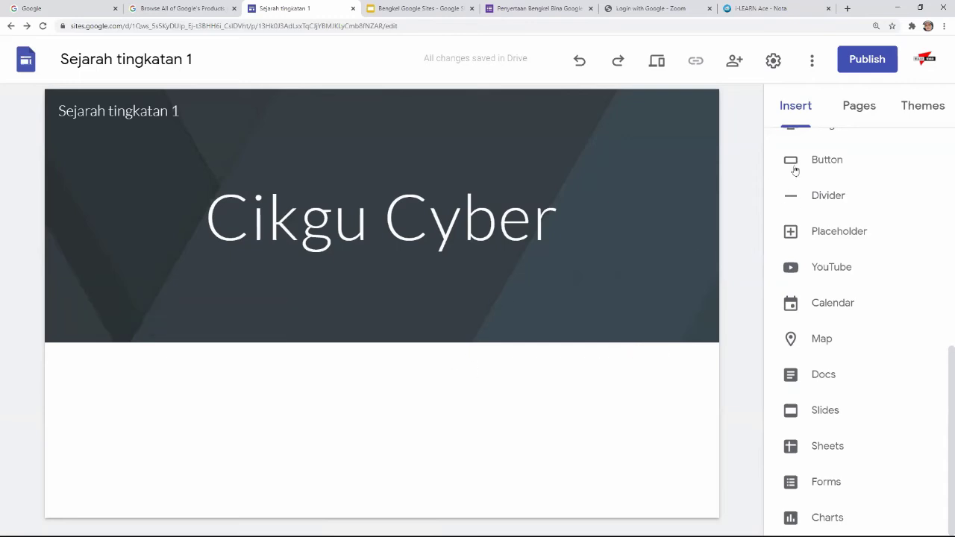
- Compare the site's page list with the Home, subject and topic hierarchy in the workshop slides, and return to the site editor
left_click(854, 108)
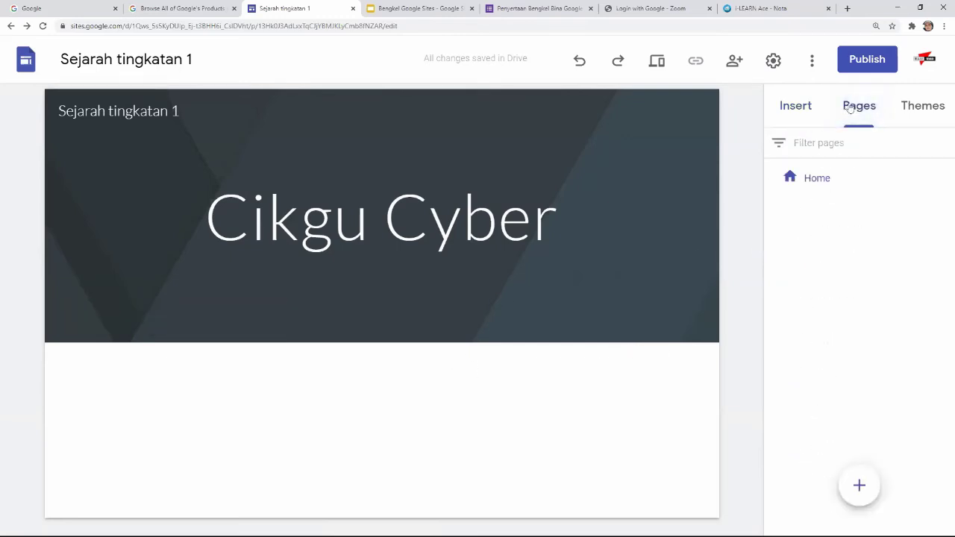
left_click(372, 190)
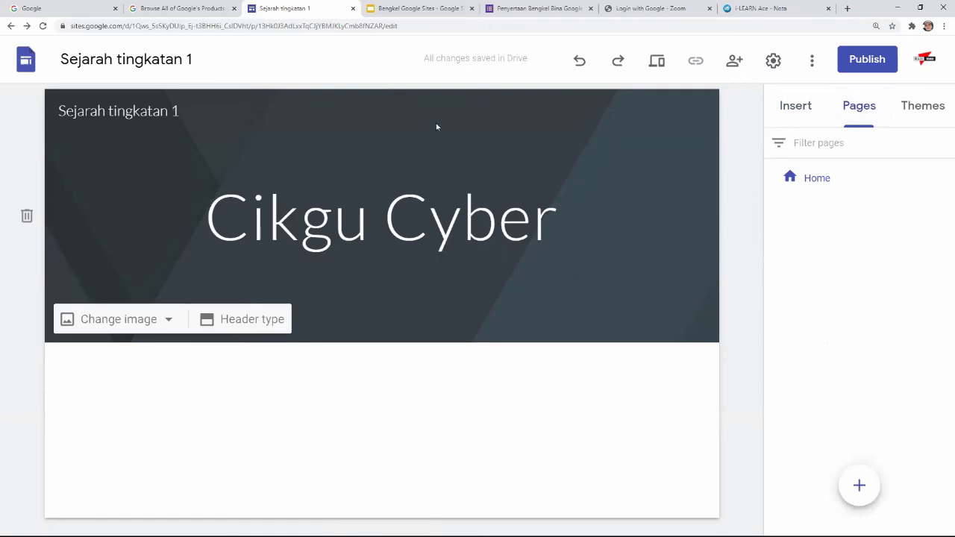
key("ctrl+Tab")
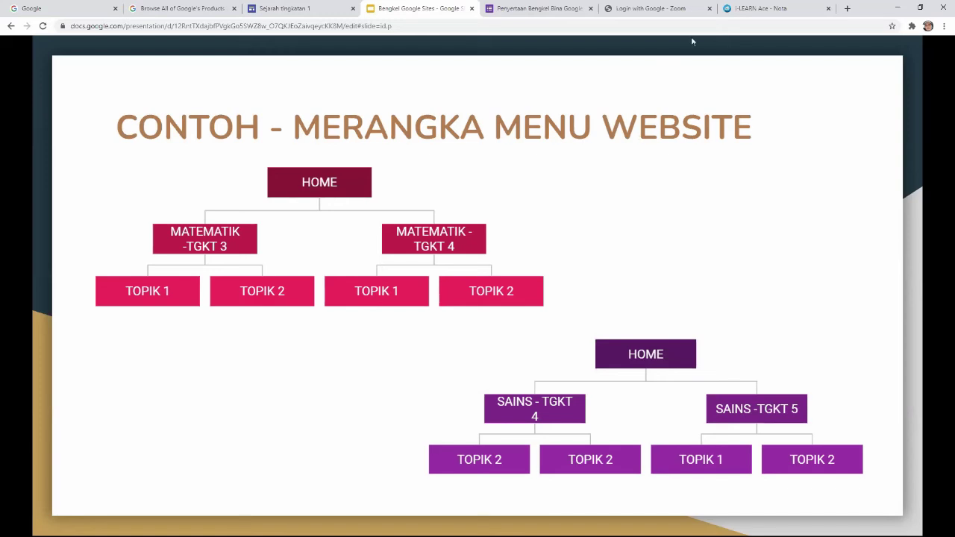
left_click(287, 9)
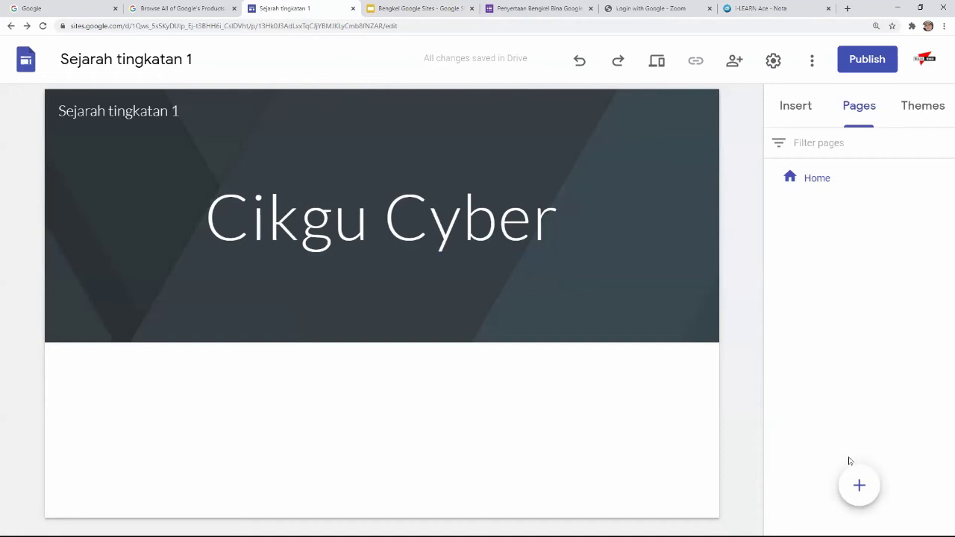
- Add a new page named "Matematik 1" to the site
mouse_move(876, 486)
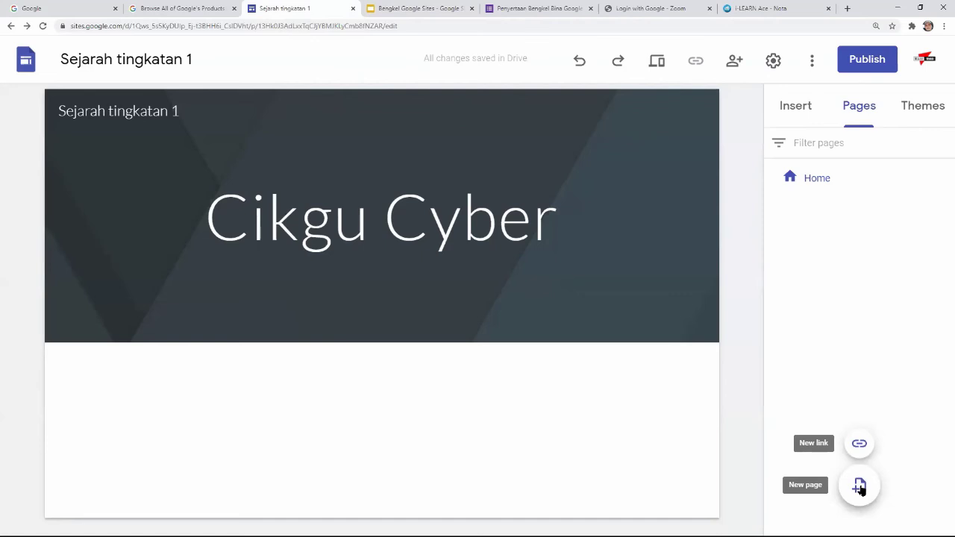
left_click(859, 487)
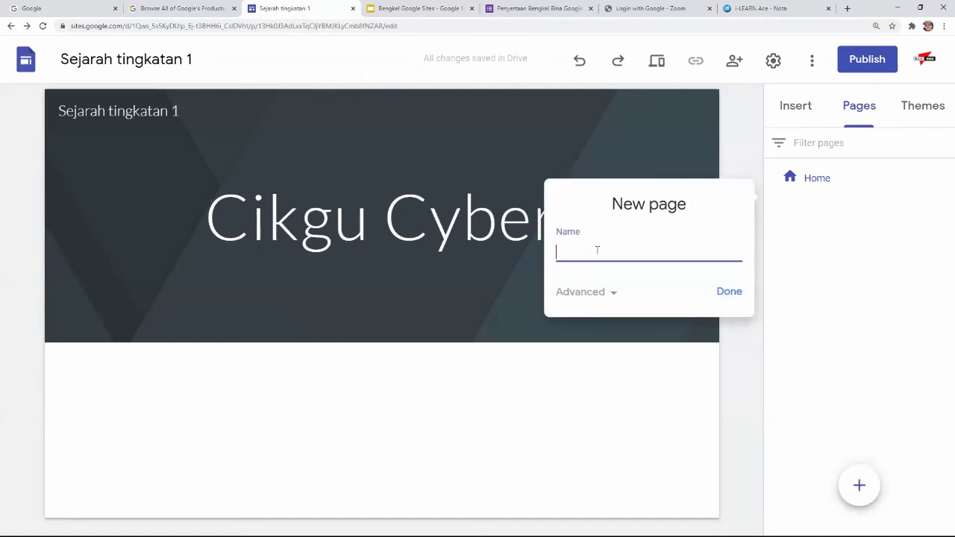
type("Matematik Tahun 1")
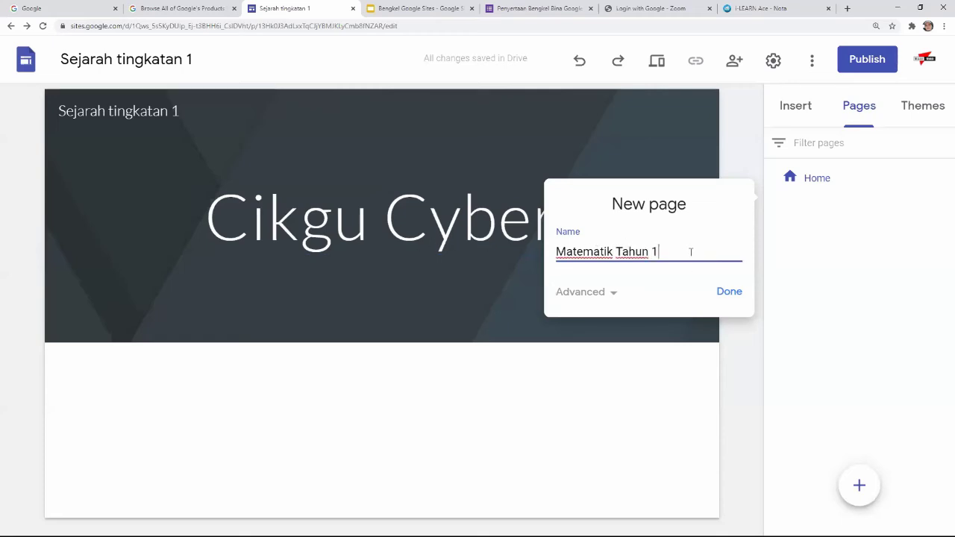
key("BackSpace")
key("BackSpace")
key("BackSpace")
key("BackSpace")
key("BackSpace")
key("BackSpace")
key("BackSpace")
key("BackSpace")
type("1")
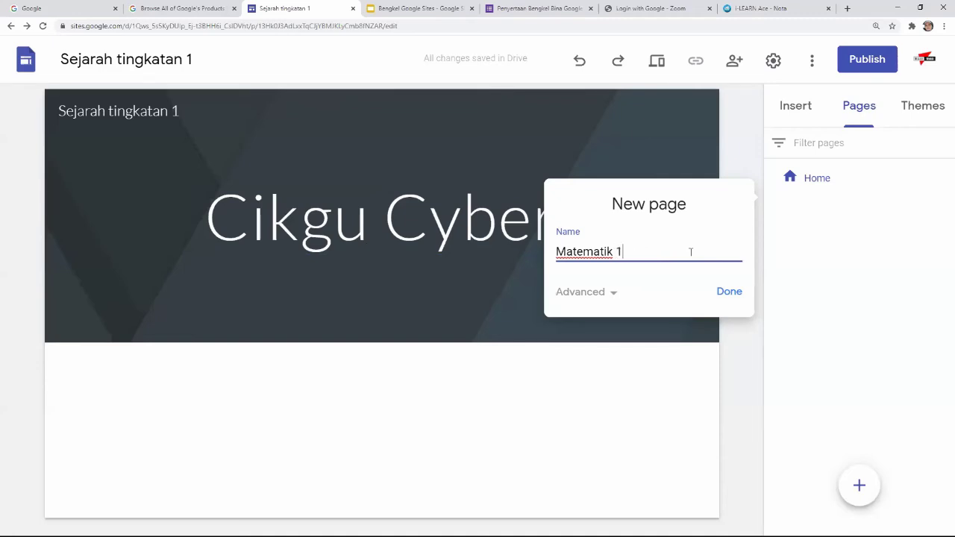
left_click(727, 291)
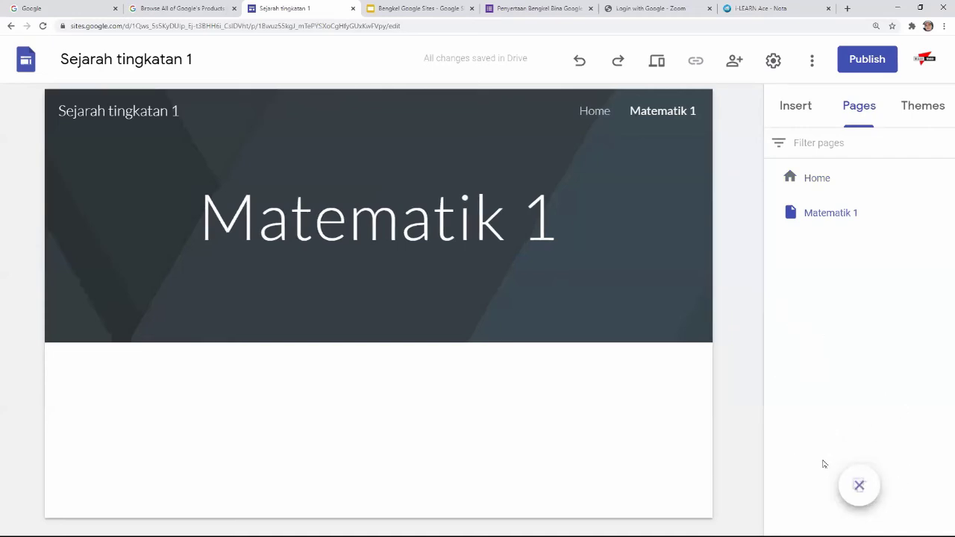
- Add another page named "Matematik THN 5" to the site
mouse_move(870, 494)
left_click(860, 486)
type("Matematik 5")
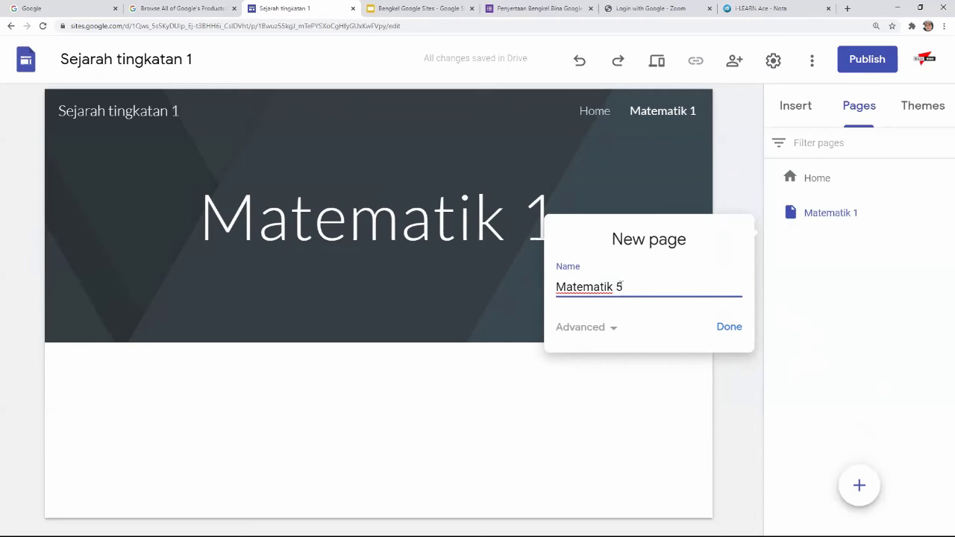
type("THN")
left_click(722, 327)
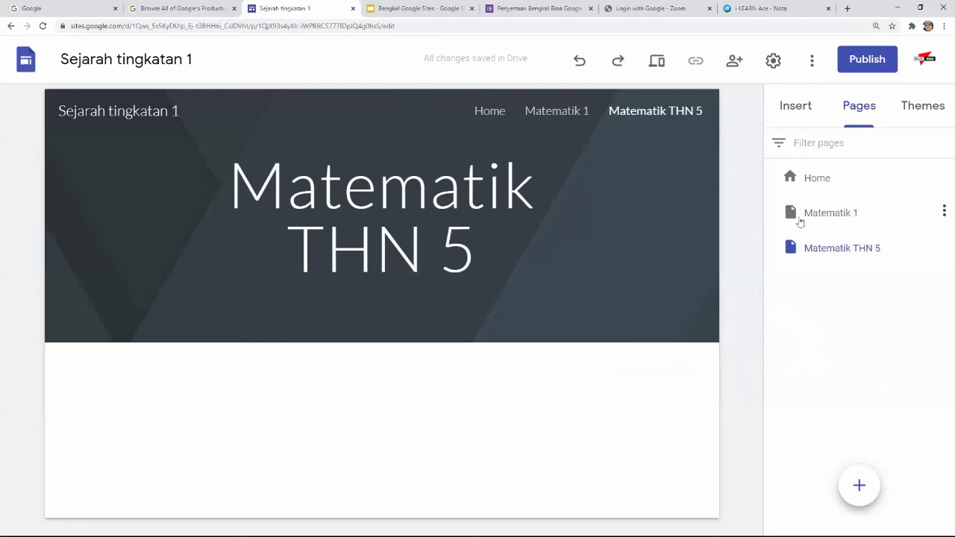
- Rename the "Matematik 1" page as "Matematik THN 1" in the page list
double_click(828, 214)
left_click(853, 213)
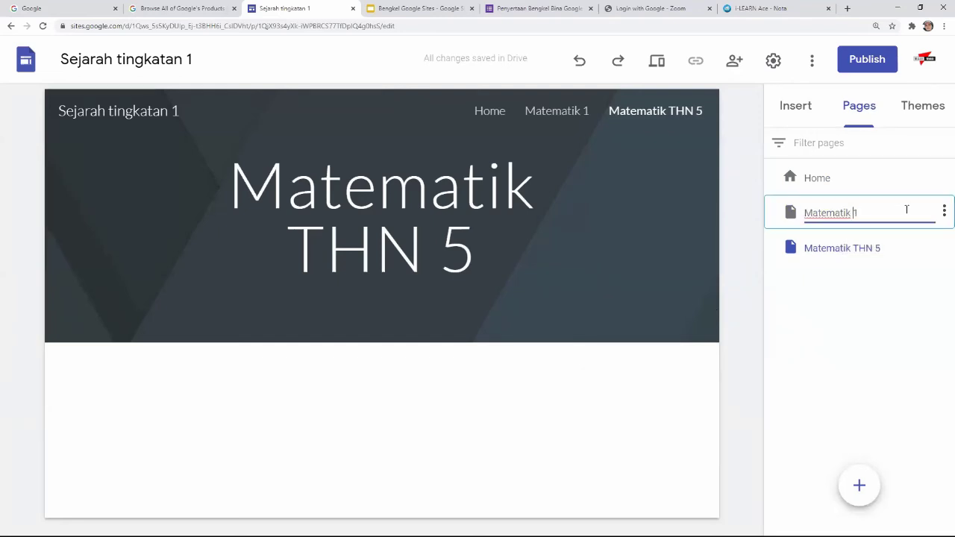
type("thn")
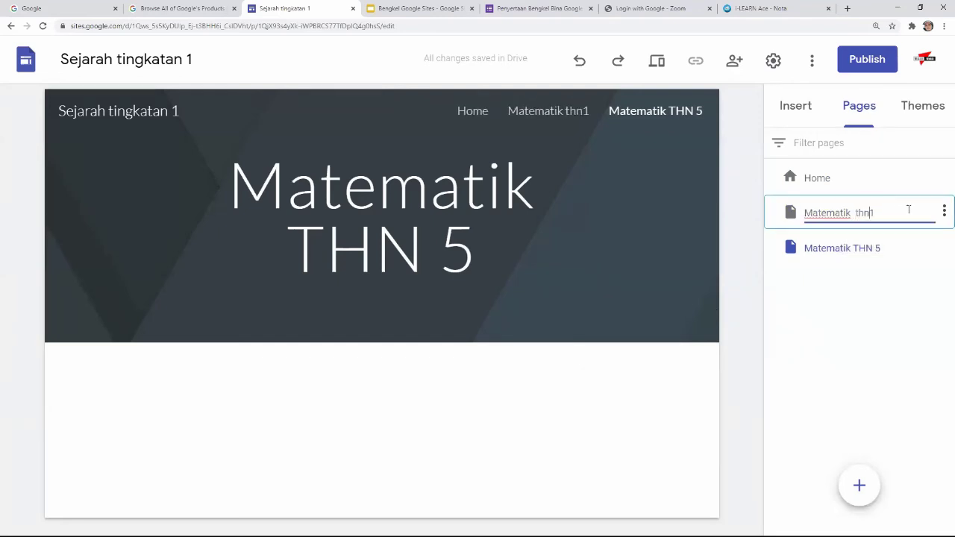
key("BackSpace")
key("BackSpace")
key("BackSpace")
type("THN")
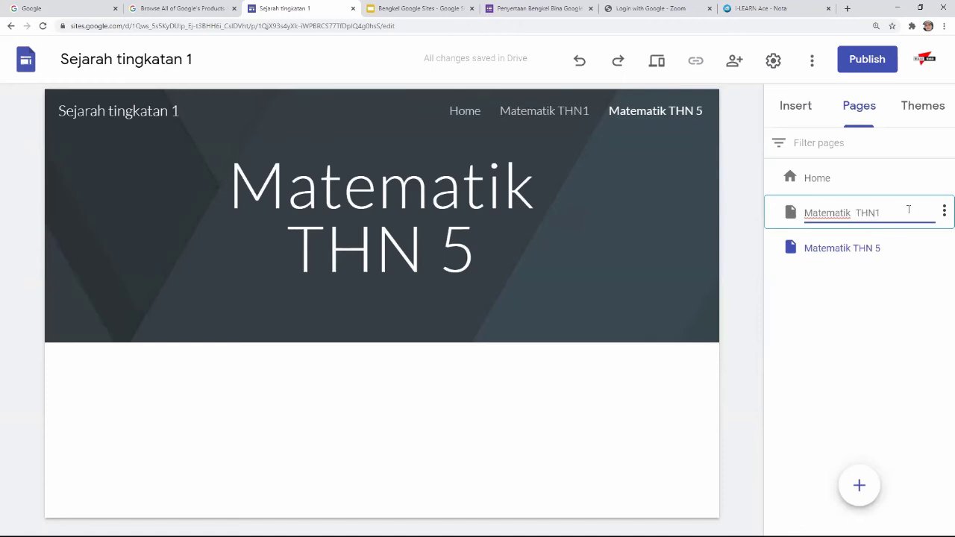
key("Return")
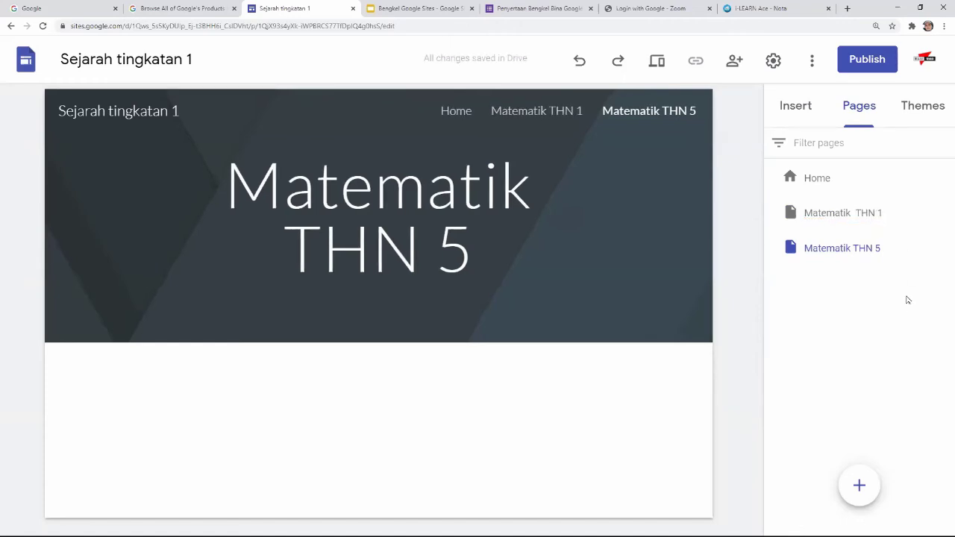
- Rename the site document as "Matematik"
mouse_move(447, 187)
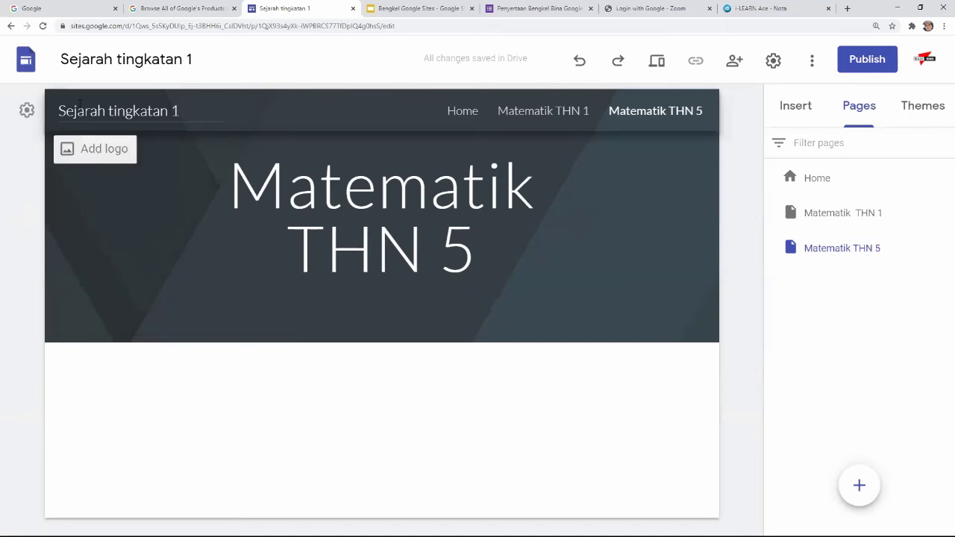
left_click_drag(192, 59, 31, 72)
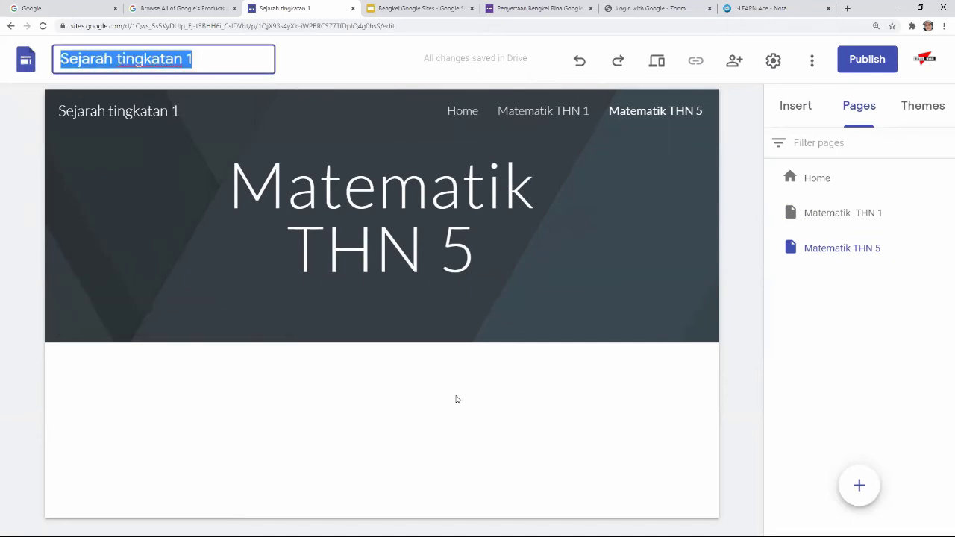
type("M")
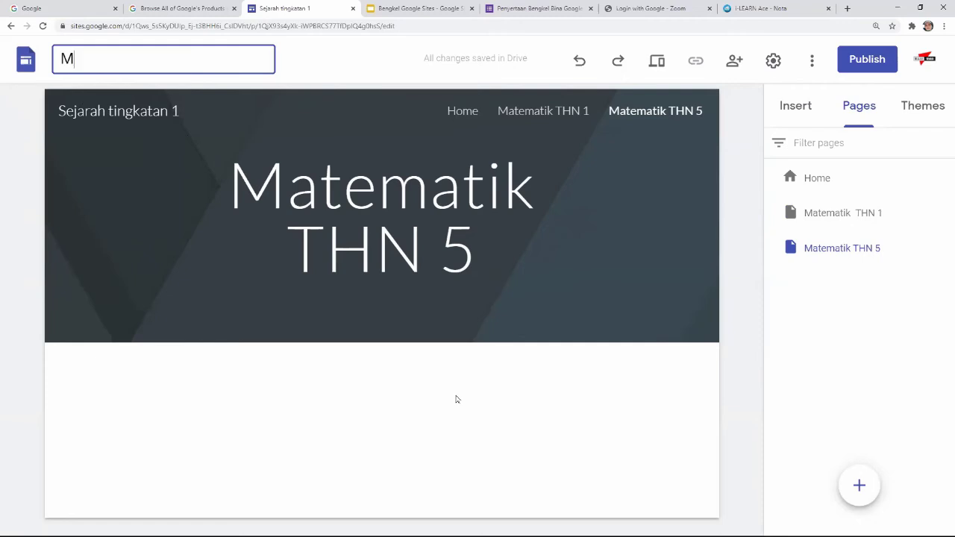
type("atematik")
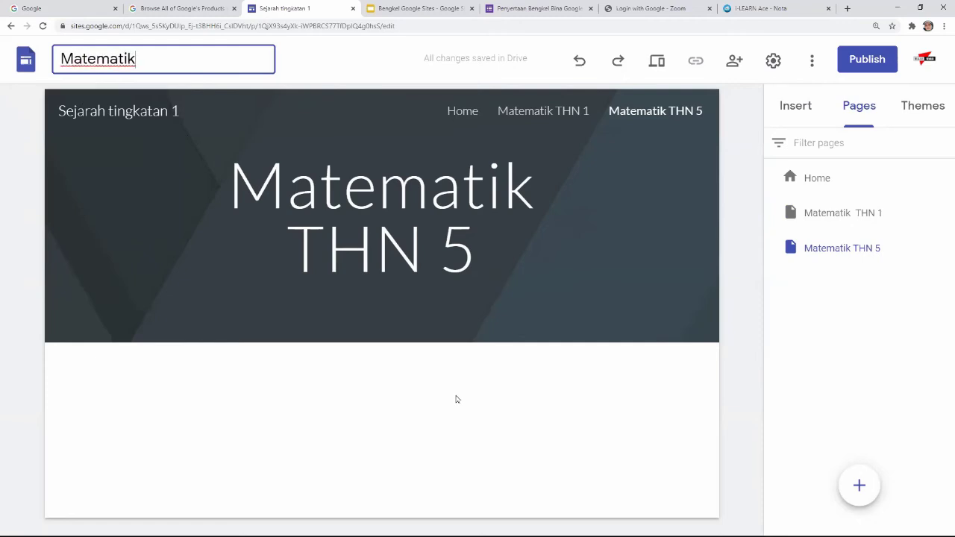
left_click(456, 398)
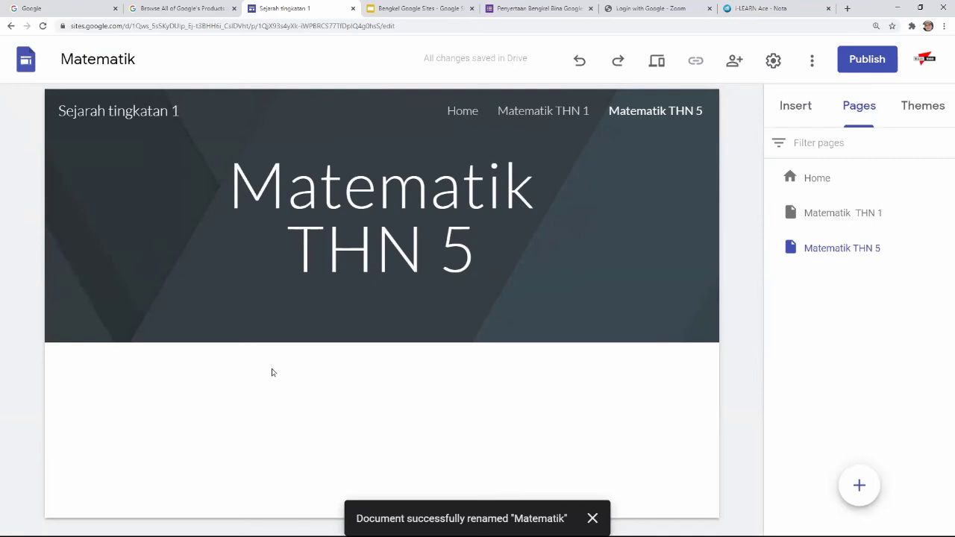
- Change the site name shown in the page header to "Matematik"
left_click(93, 110)
left_click_drag(179, 111, 1, 112)
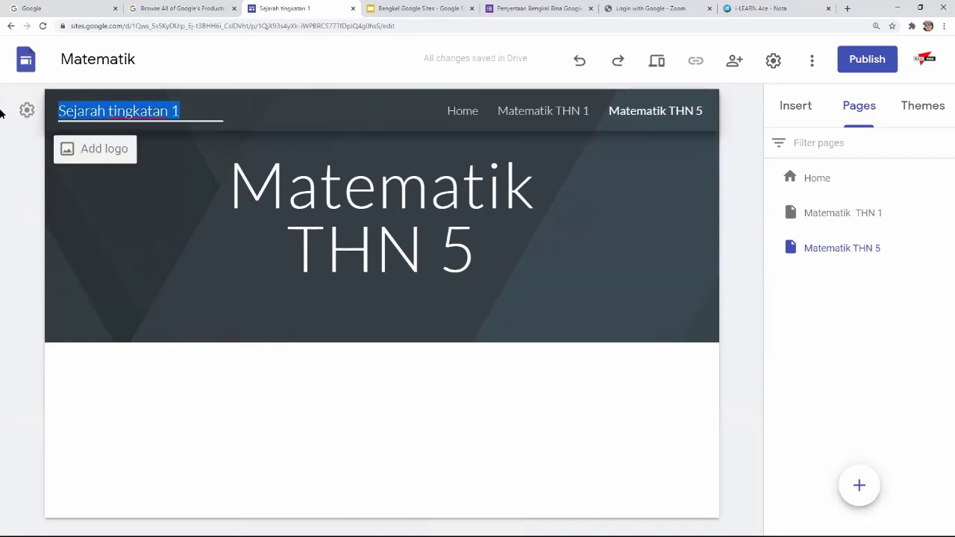
type("Ma")
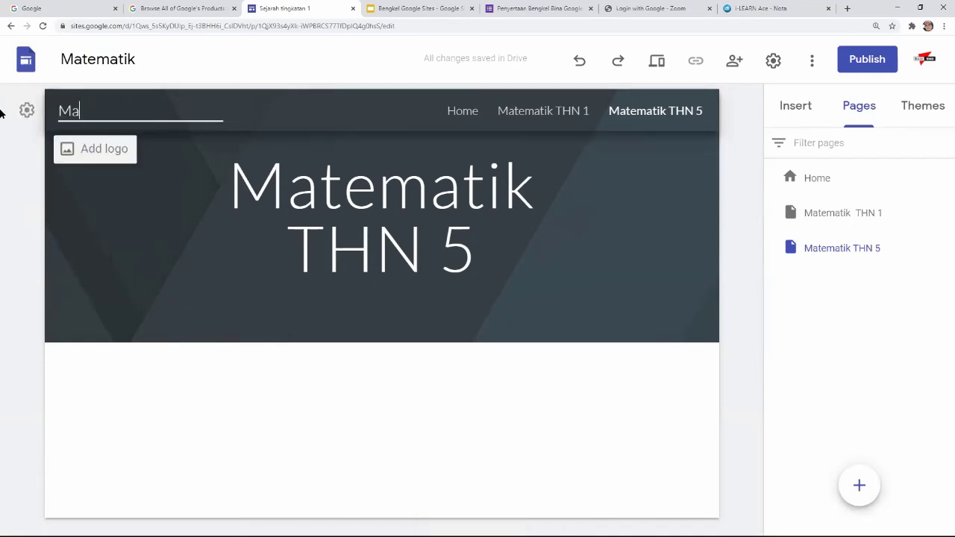
type("tematik")
left_click(117, 196)
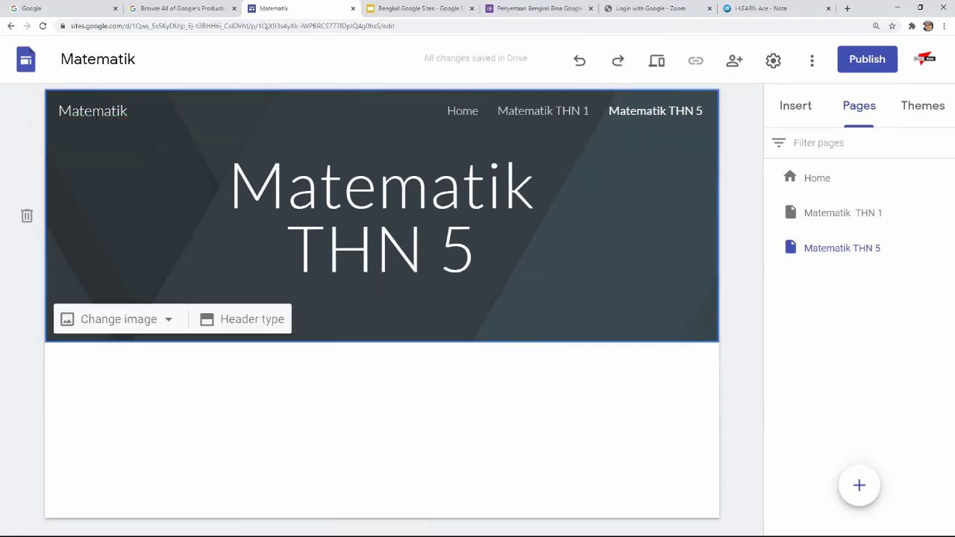
- Upload the image "WhatsApp Image 2021-02-02 at 9.29.58 AM.jpeg" from the Desktop as the site's logo in the brand images settings
left_click(109, 150)
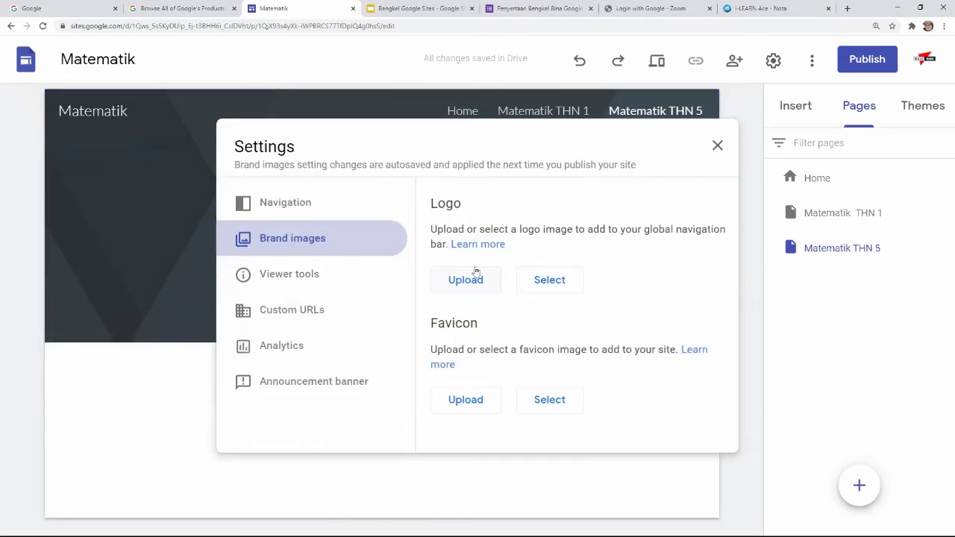
left_click(717, 145)
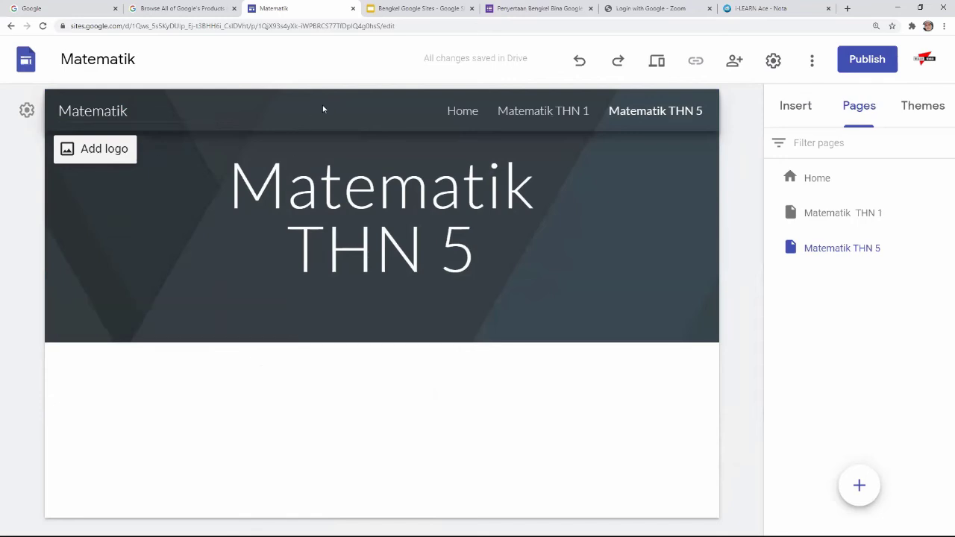
left_click(89, 147)
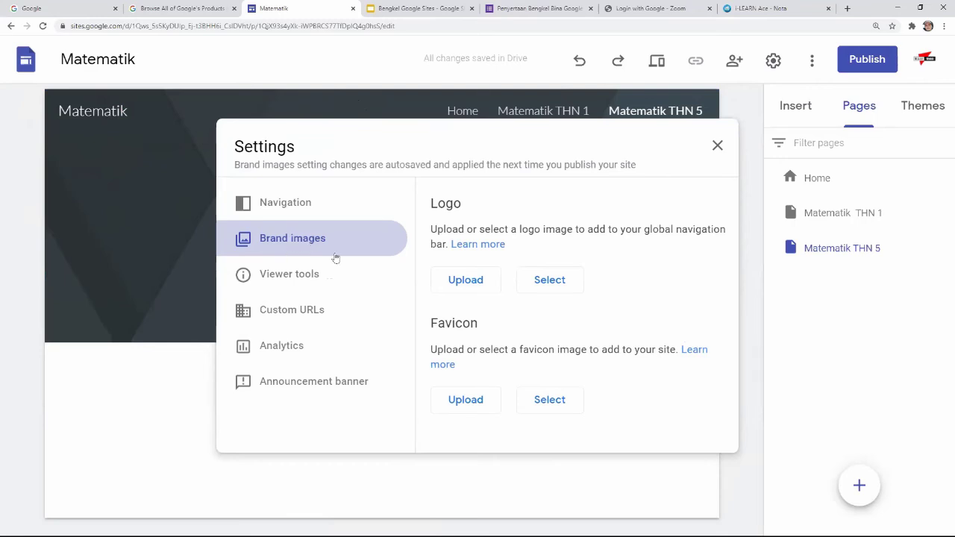
left_click(456, 281)
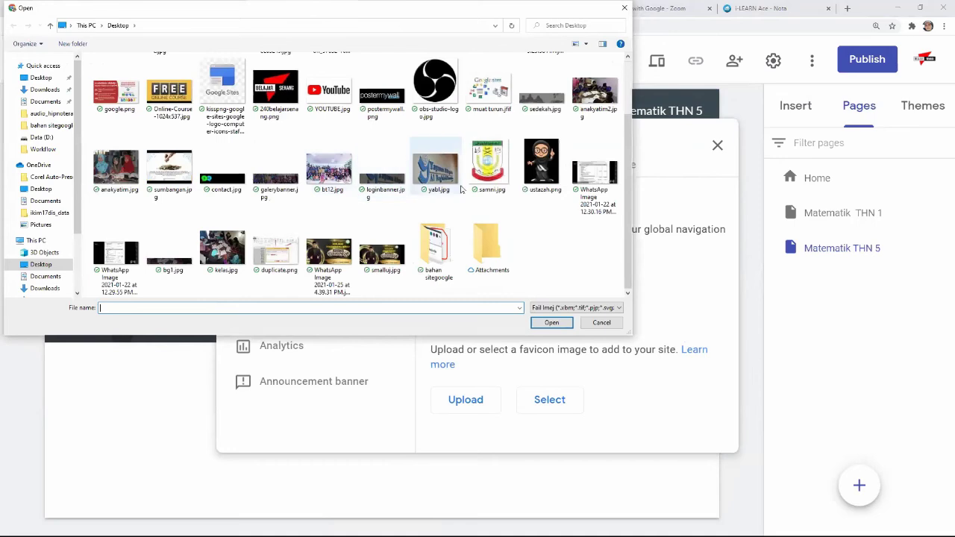
scroll(508, 229, "up", 1)
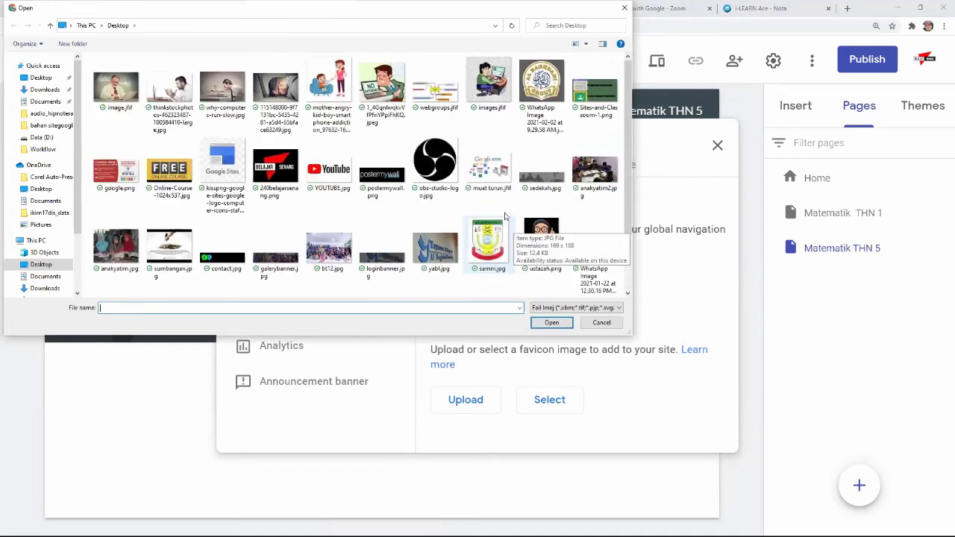
left_click(542, 88)
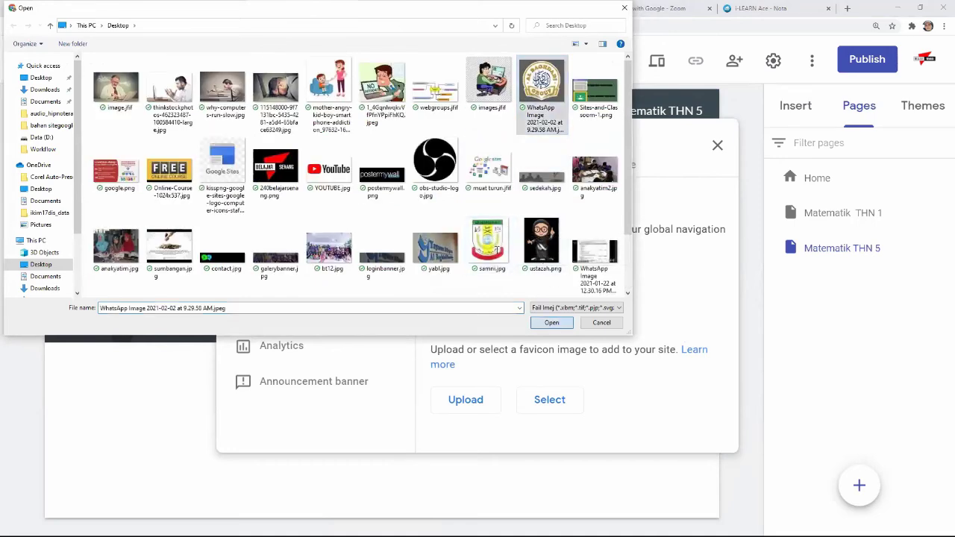
key("Return")
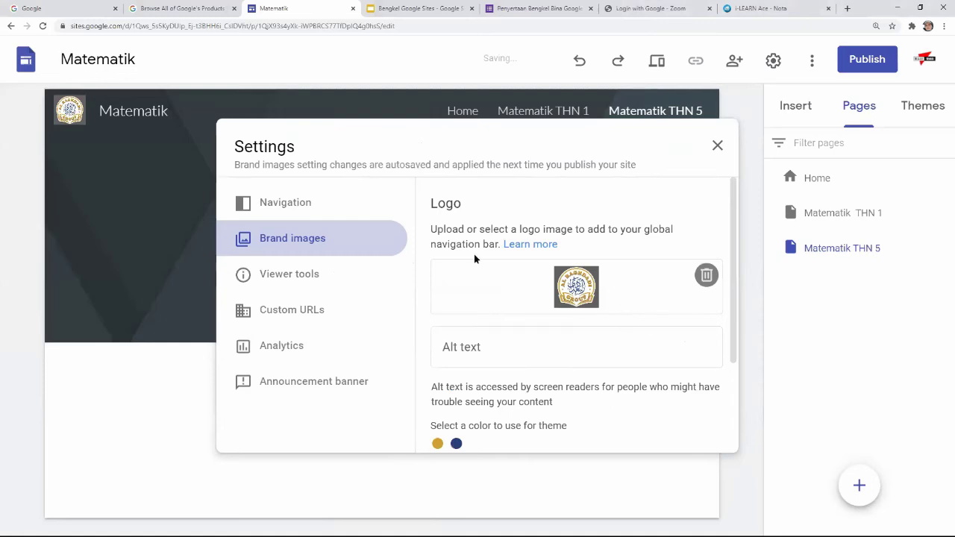
left_click(717, 145)
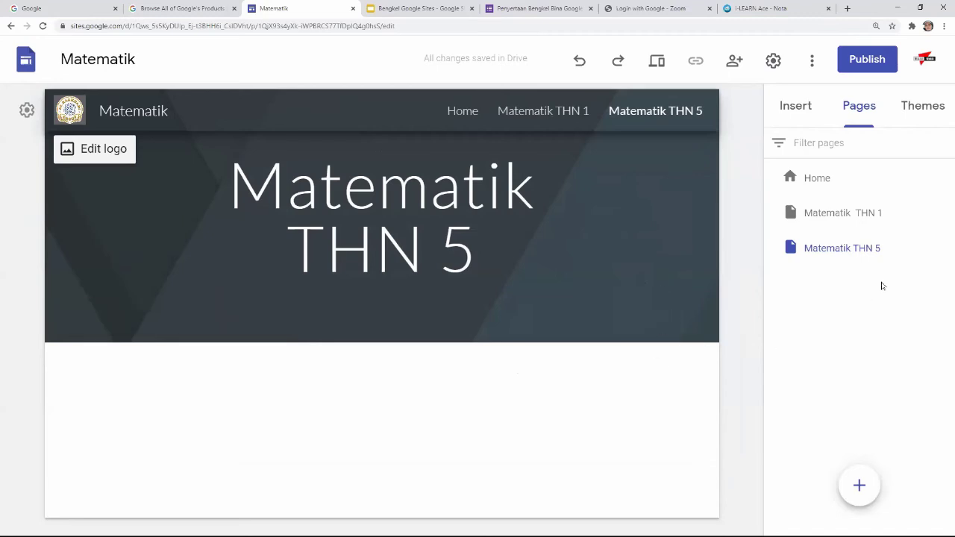
- Check the example website menu structure in the "Bengkel Google Sites" presentation, return to the site and view the Matematik THN 1 page options
right_click(420, 84)
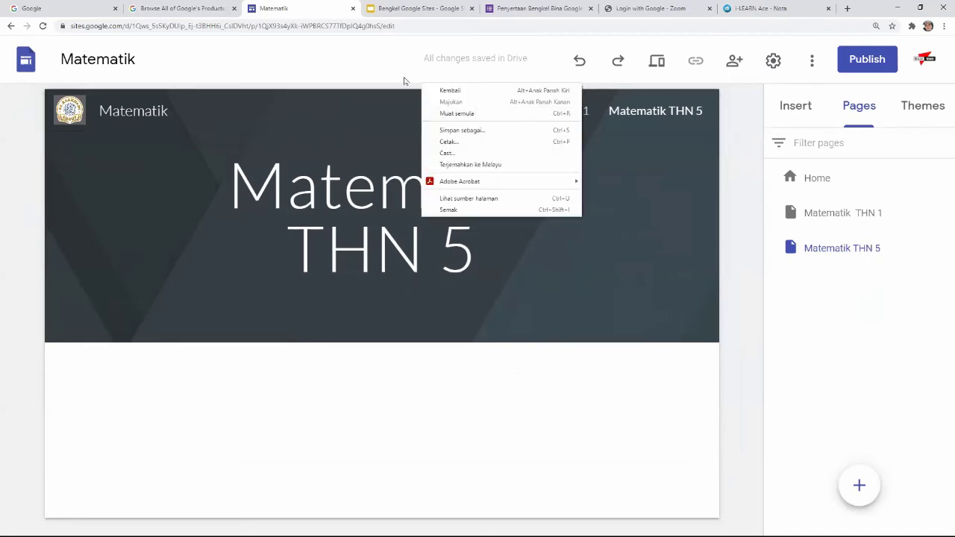
left_click(400, 8)
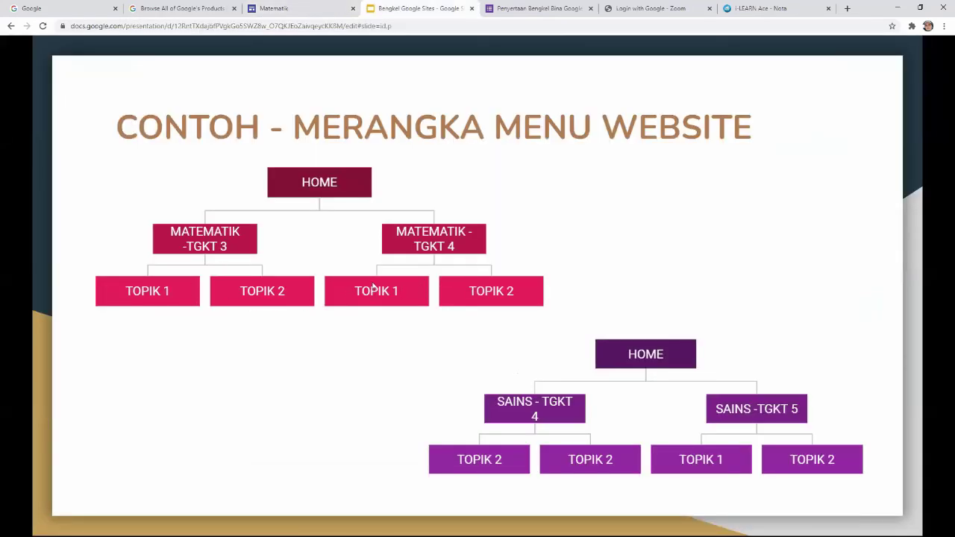
left_click(302, 11)
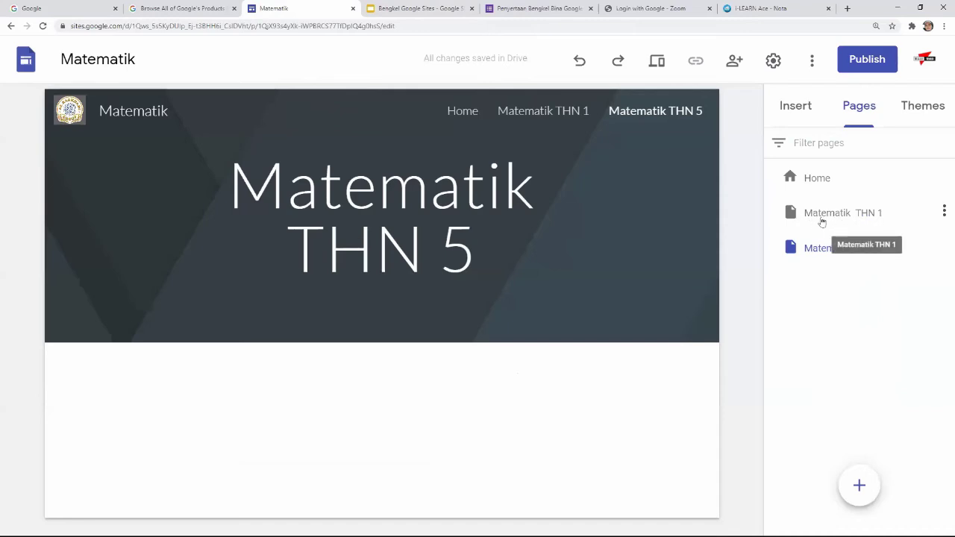
left_click(943, 212)
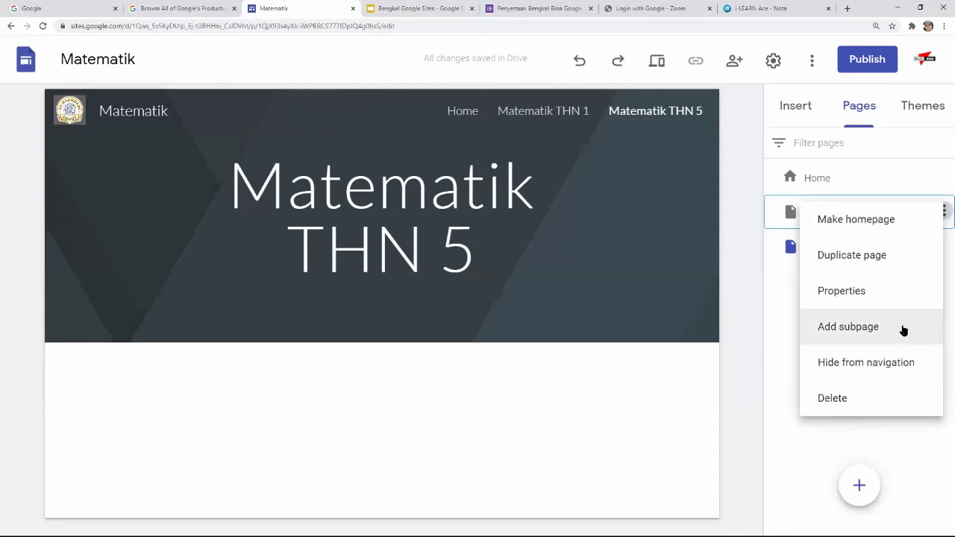
left_click(758, 312)
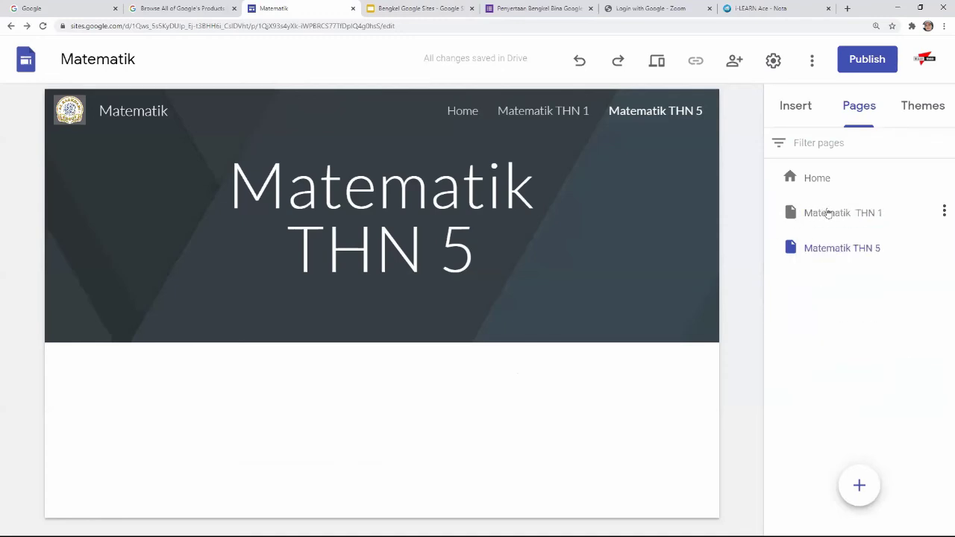
- Add a subpage named "Topik 1" under the Matematik THN 1 page, following the menu structure in the presentation
left_click(943, 213)
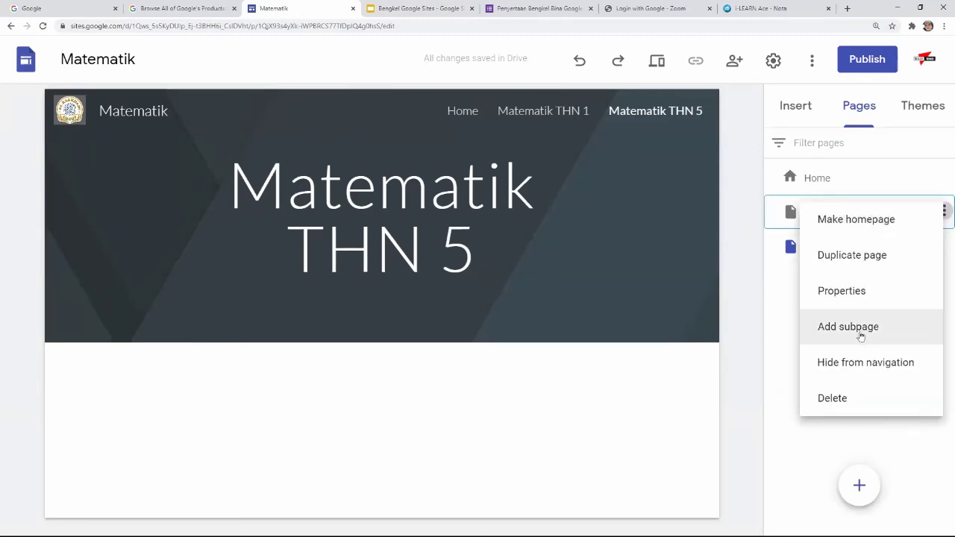
left_click(406, 8)
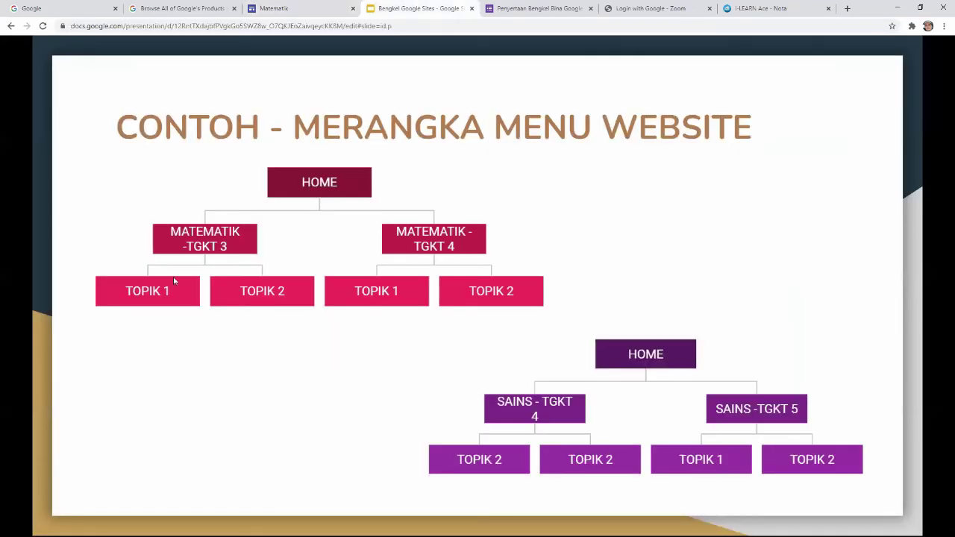
left_click(257, 8)
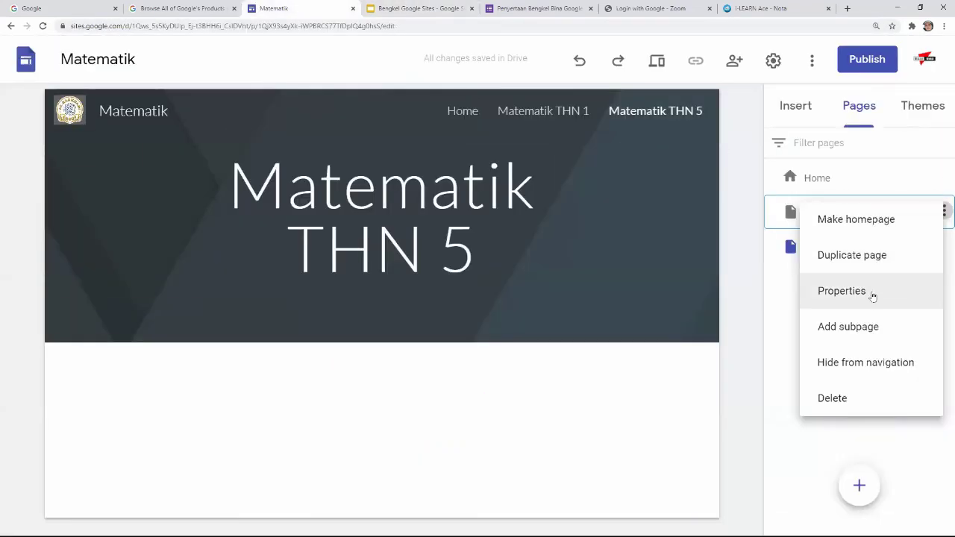
left_click(871, 330)
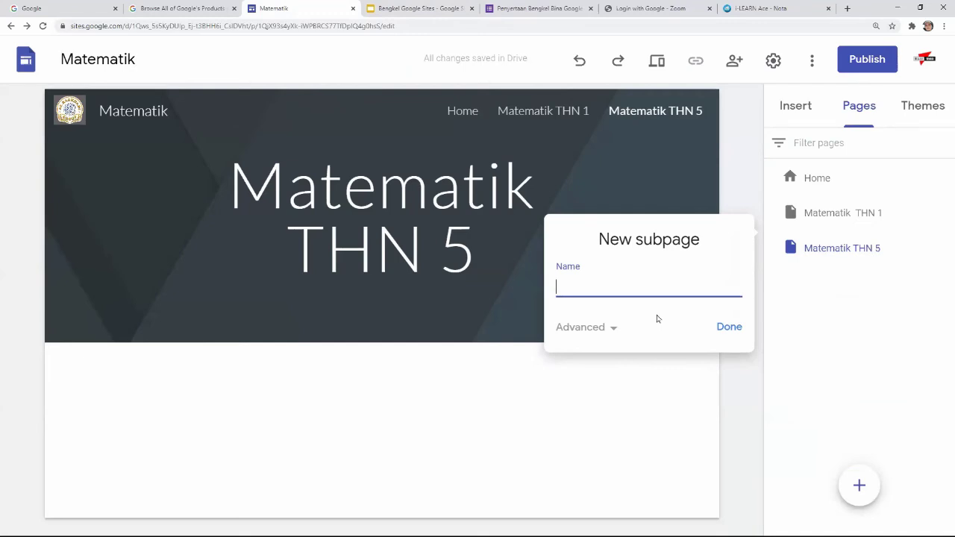
type("pik 1")
left_click(728, 328)
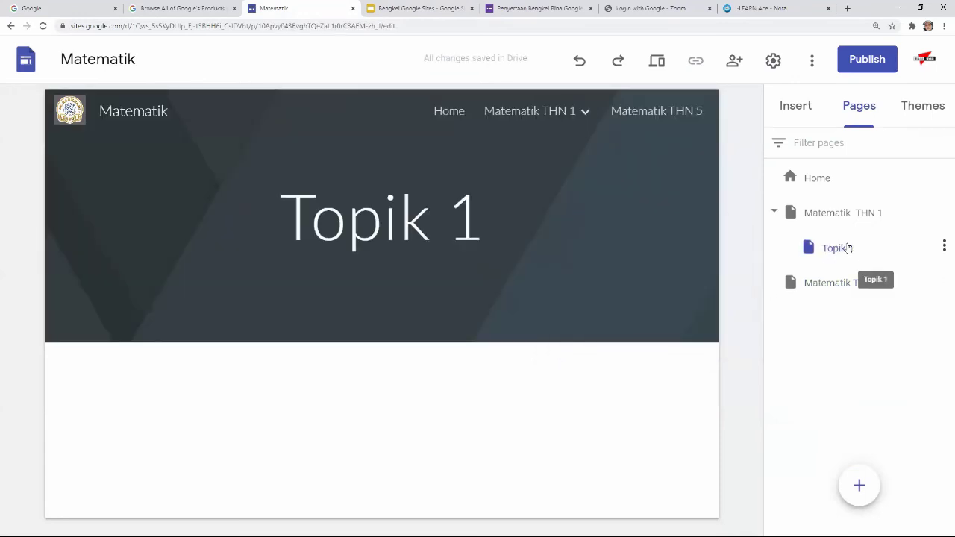
- Add a second subpage named "Topik 2" under the Matematik THN 1 page
left_click(945, 211)
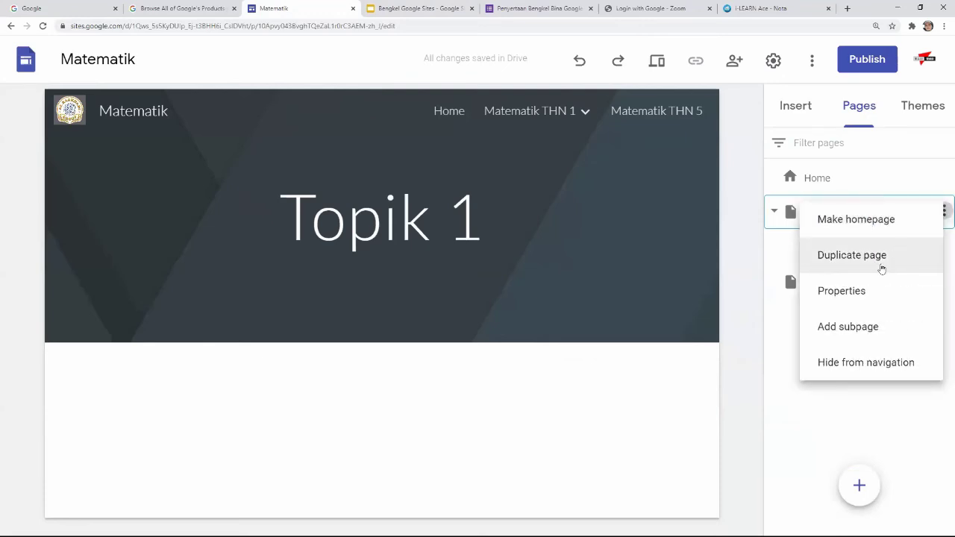
left_click(851, 326)
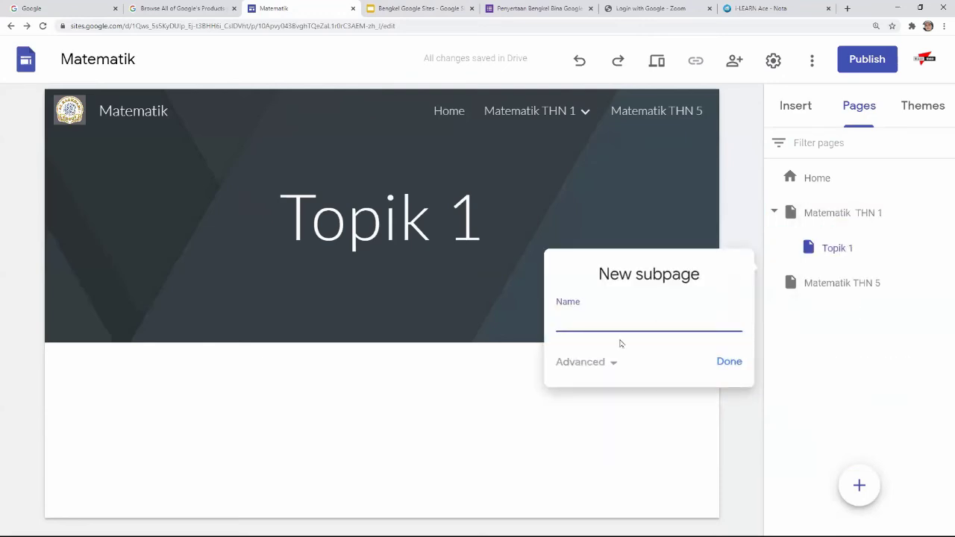
type("Topik 2")
left_click(728, 362)
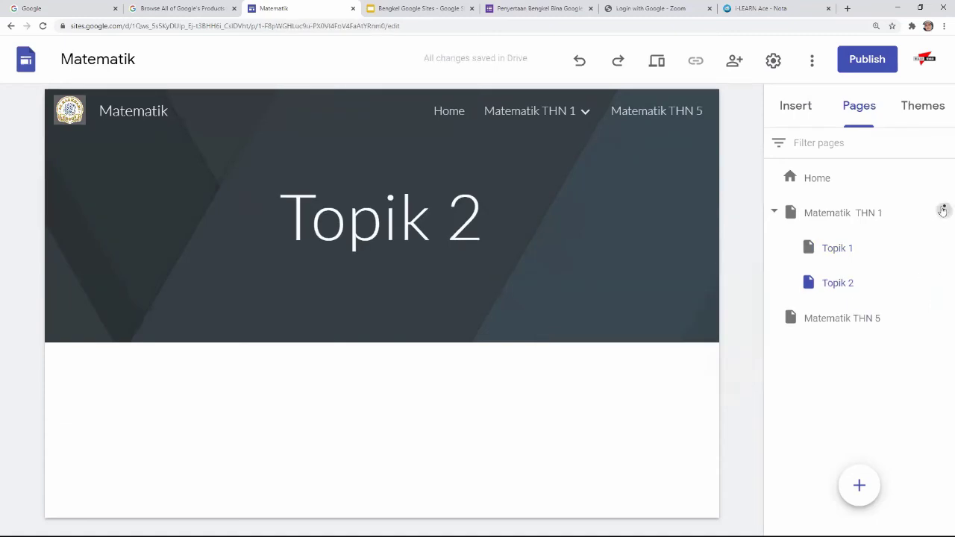
- Add a third subpage named "Topik 3" under the Matematik THN 1 page
left_click(943, 211)
left_click(897, 325)
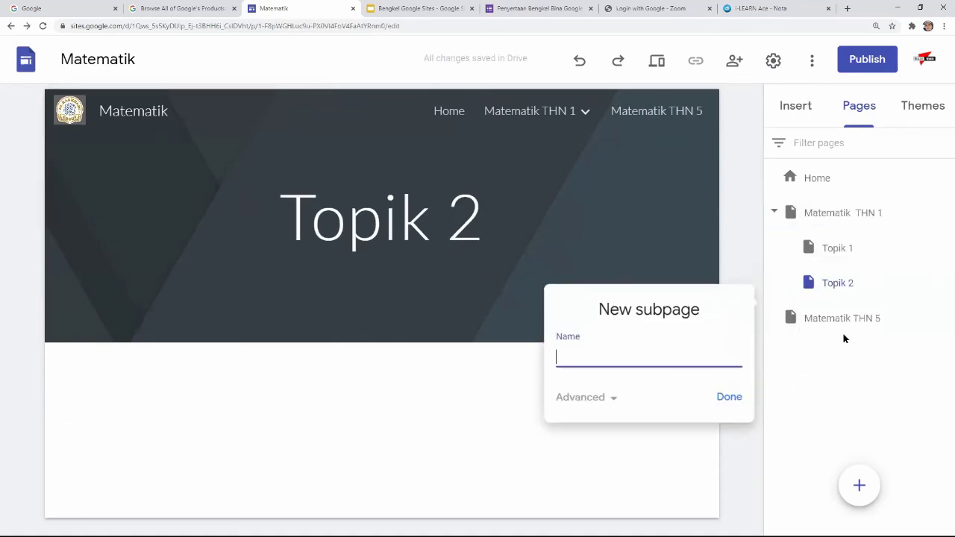
type("Topik")
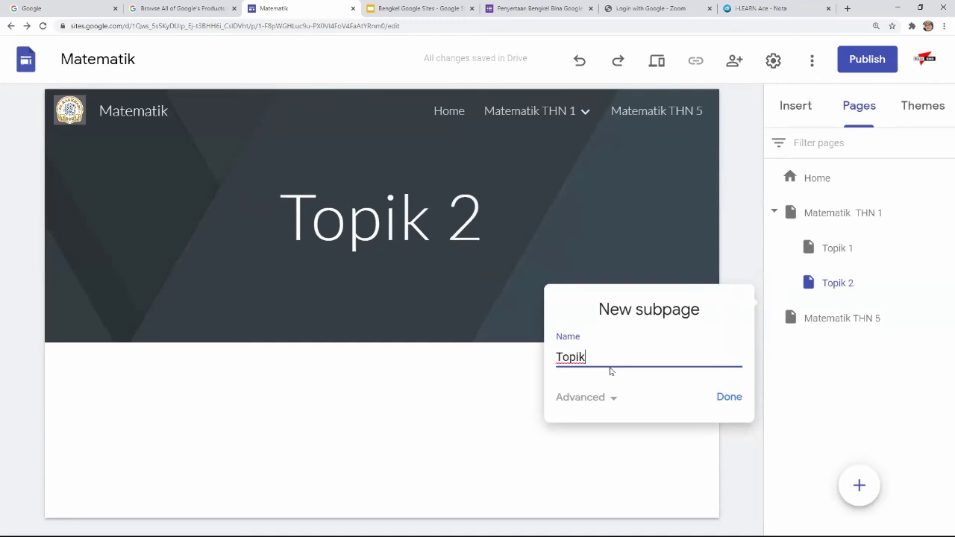
type(" 3")
left_click(727, 397)
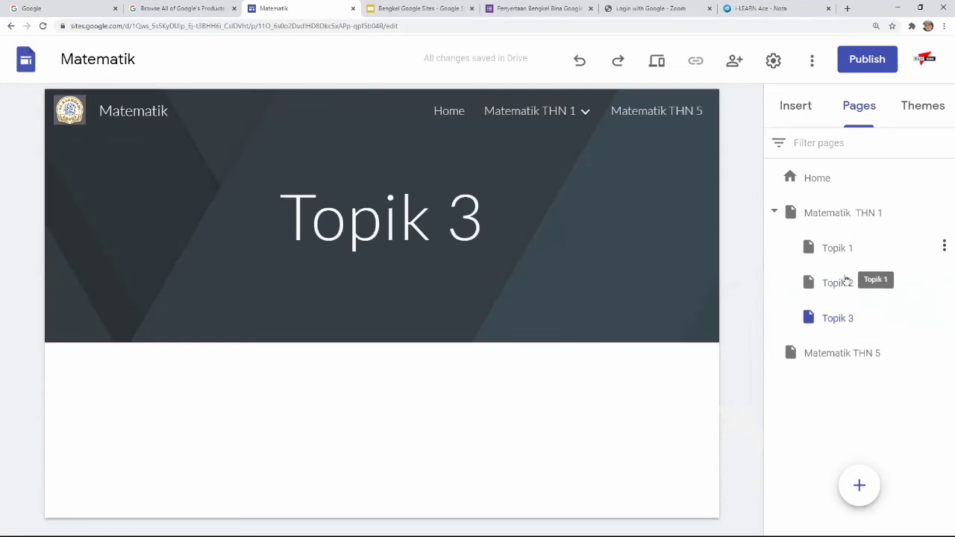
- Add a subpage named "Topik 1" under the Matematik THN 5 page
left_click(943, 353)
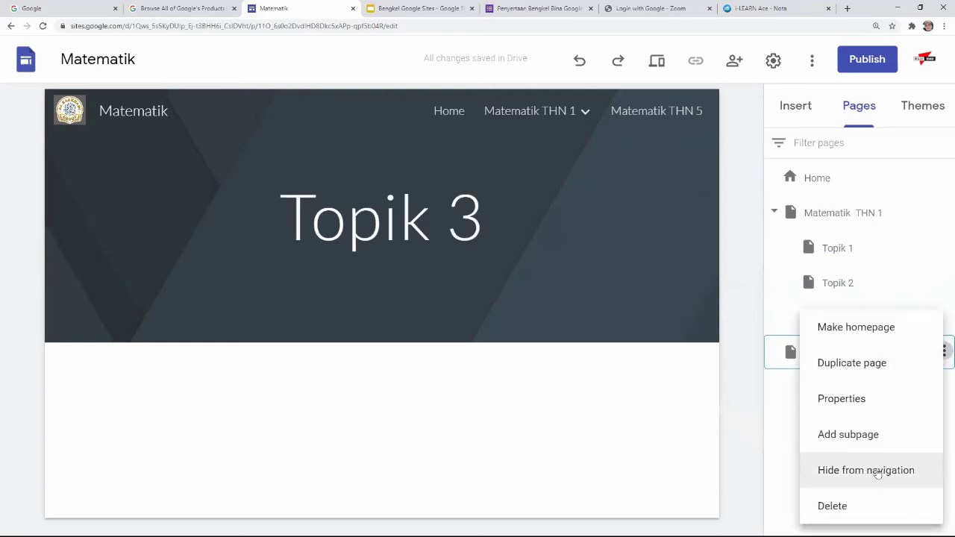
left_click(928, 418)
type("Topik 1")
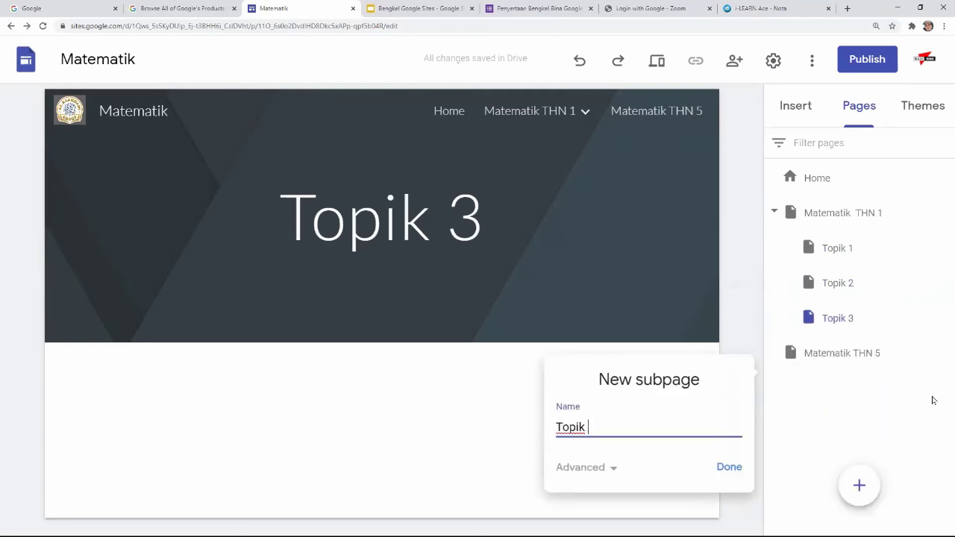
left_click(732, 468)
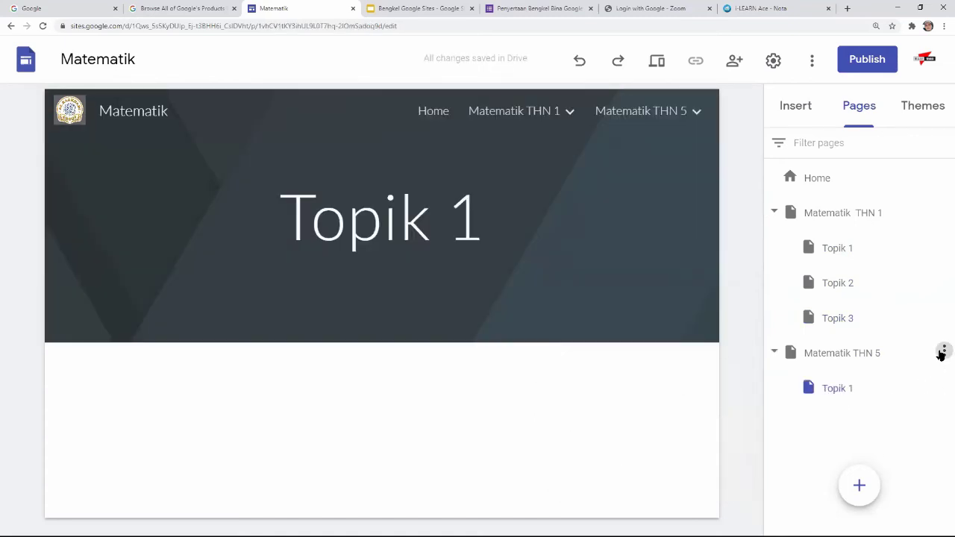
- Add a second subpage named "Topik 2" under the Matematik THN 5 page
left_click(943, 351)
left_click(832, 452)
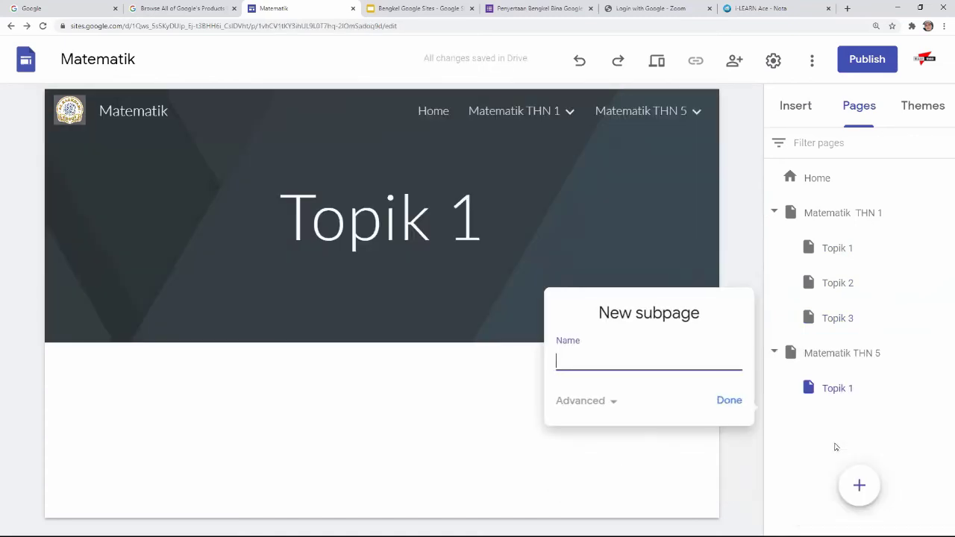
type("Topik 2")
left_click(730, 402)
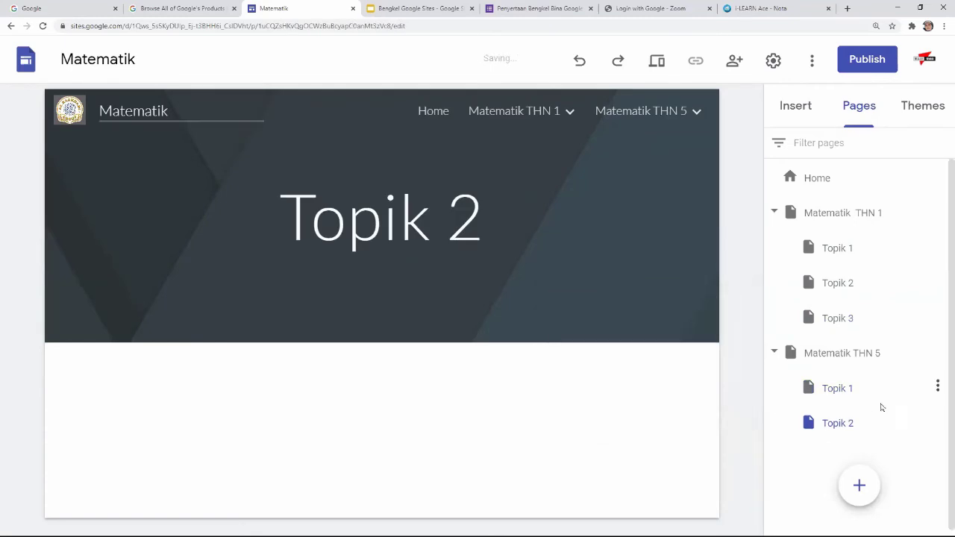
- Add a third subpage named "Topik 3" under the Matematik THN 5 page
left_click(937, 351)
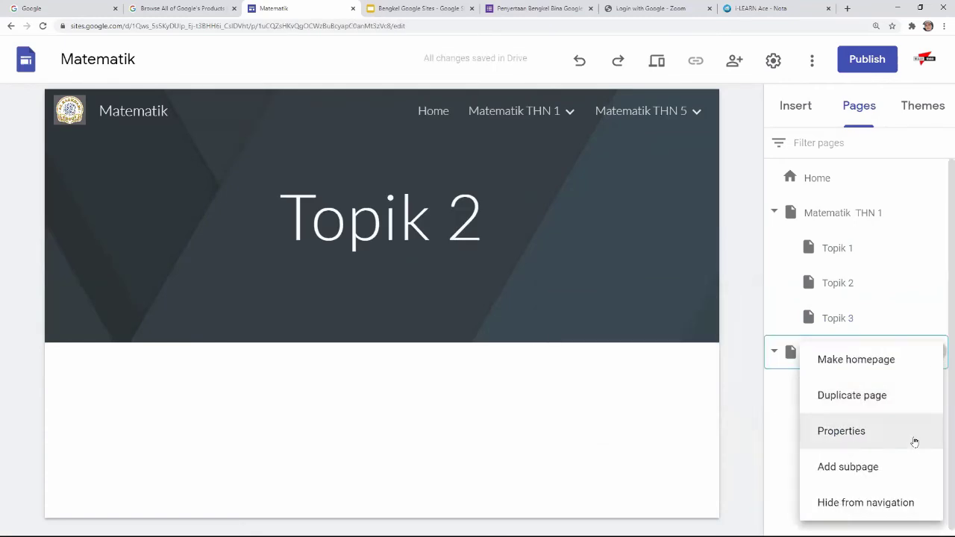
left_click(833, 466)
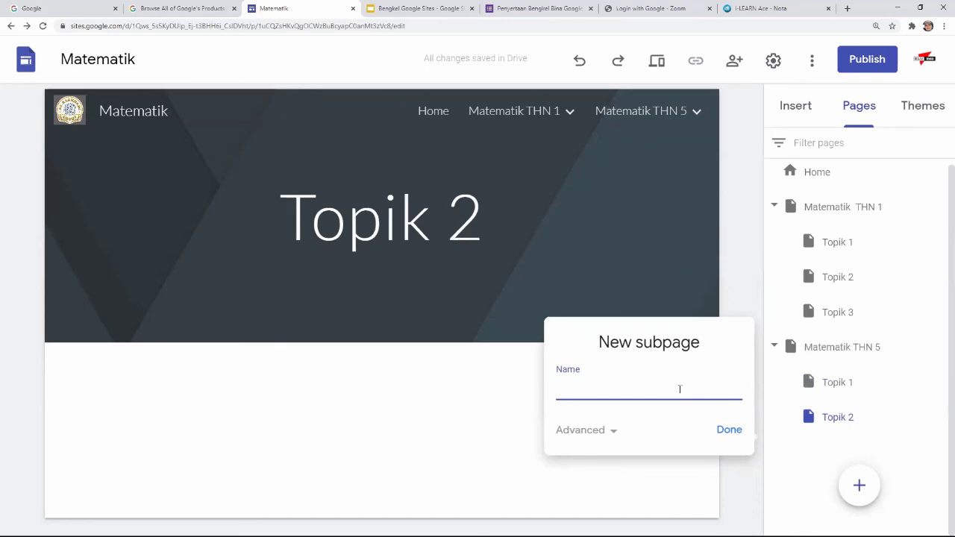
type("Topik 3")
left_click(730, 433)
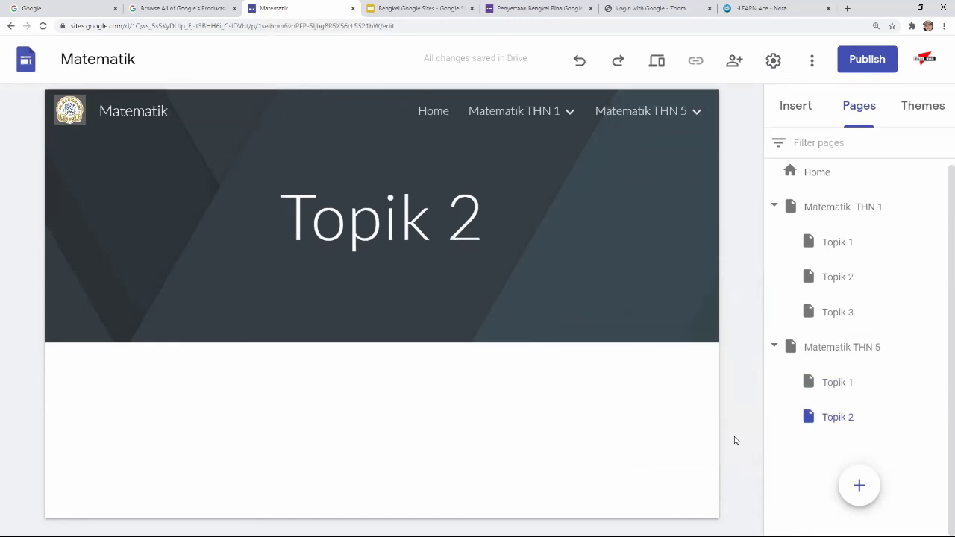
- Examine the subpages listed under Matematik THN 1 and Matematik THN 5 in the site header navigation
mouse_move(846, 499)
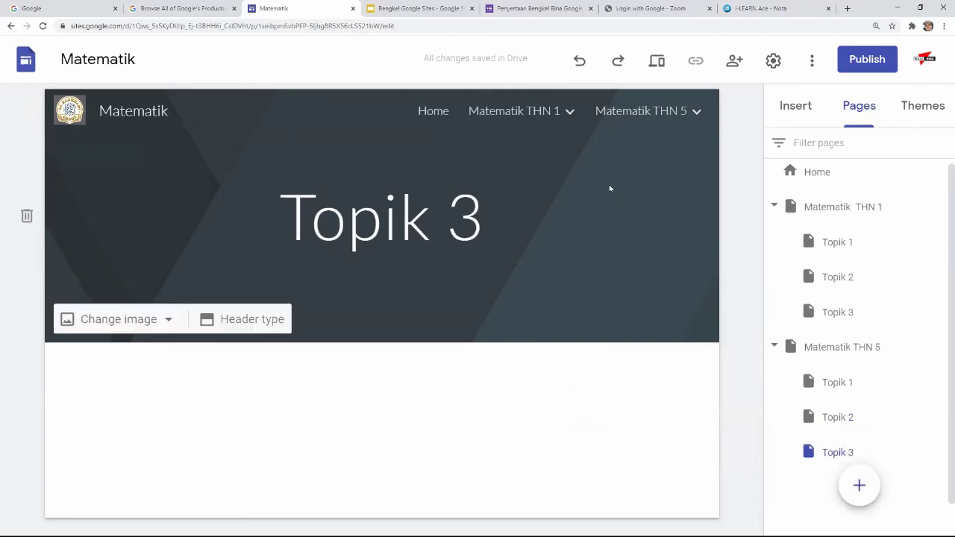
mouse_move(551, 111)
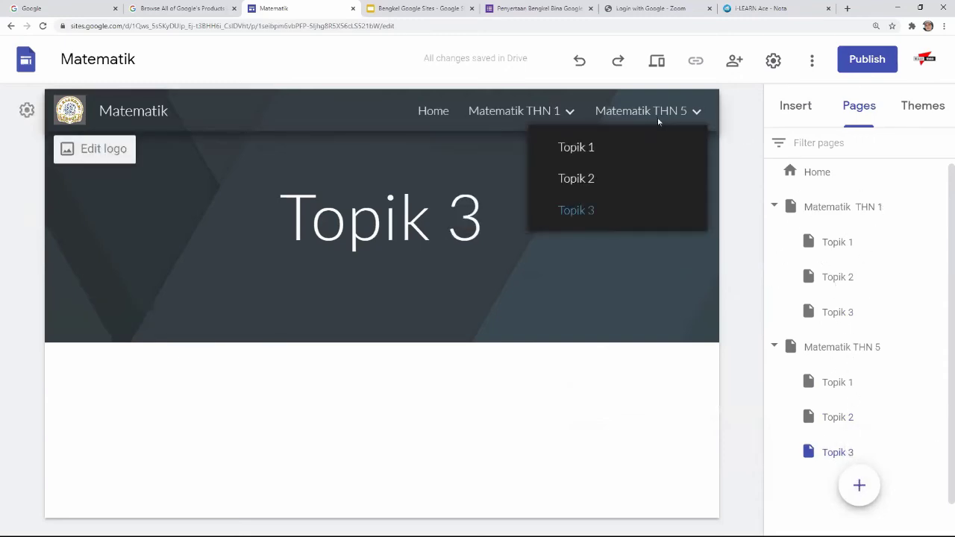
mouse_move(616, 120)
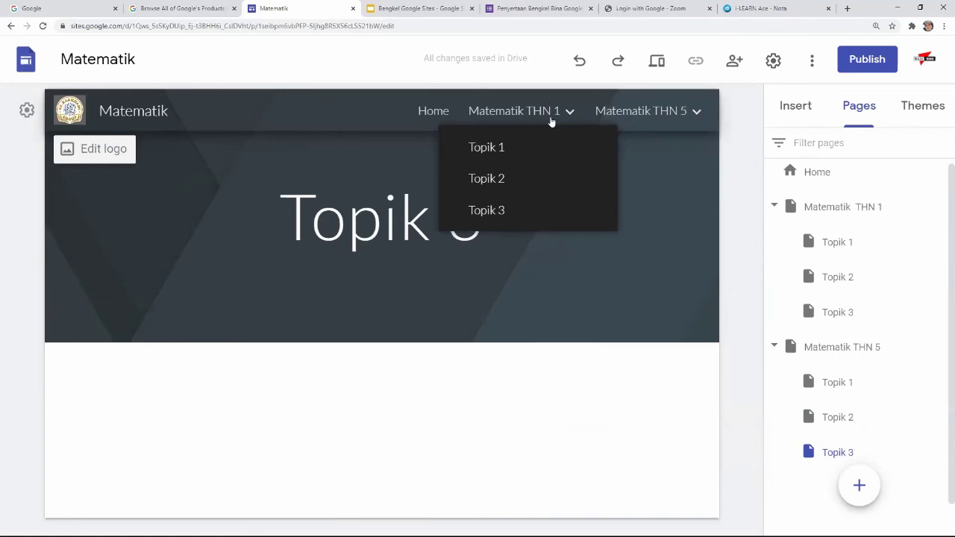
- Test the site header navigation by opening Topik 1 and Topik 3 under Matematik THN 1 and Topik 1 under Matematik THN 5
left_click(492, 155)
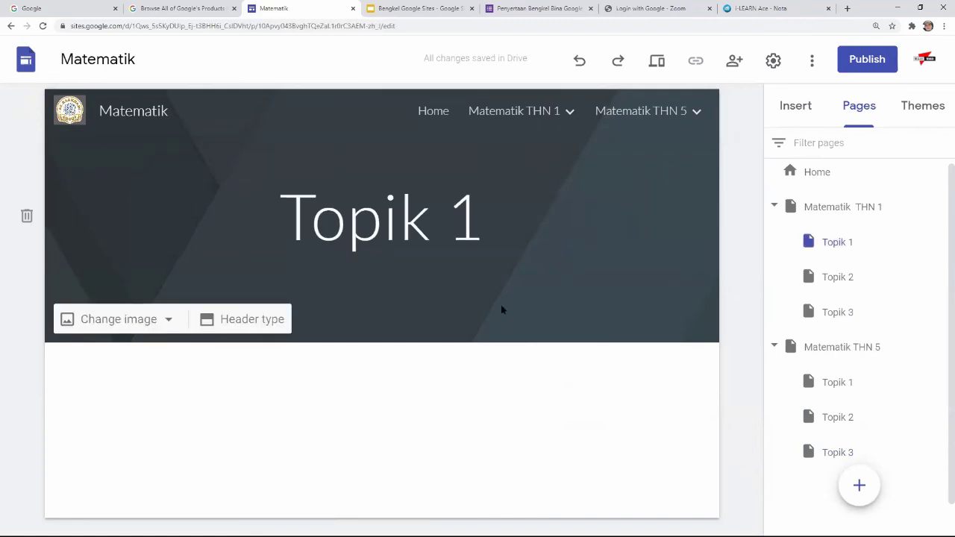
mouse_move(649, 105)
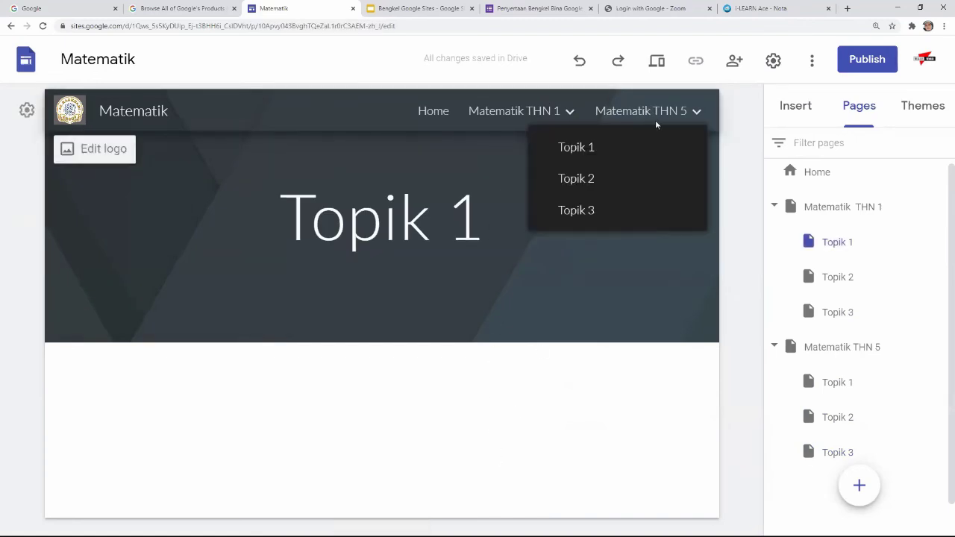
left_click(578, 149)
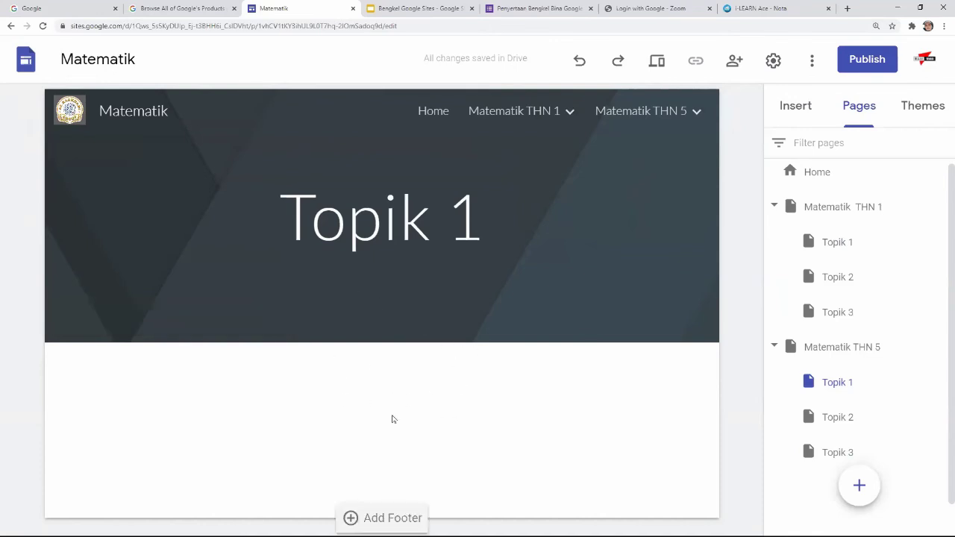
mouse_move(542, 119)
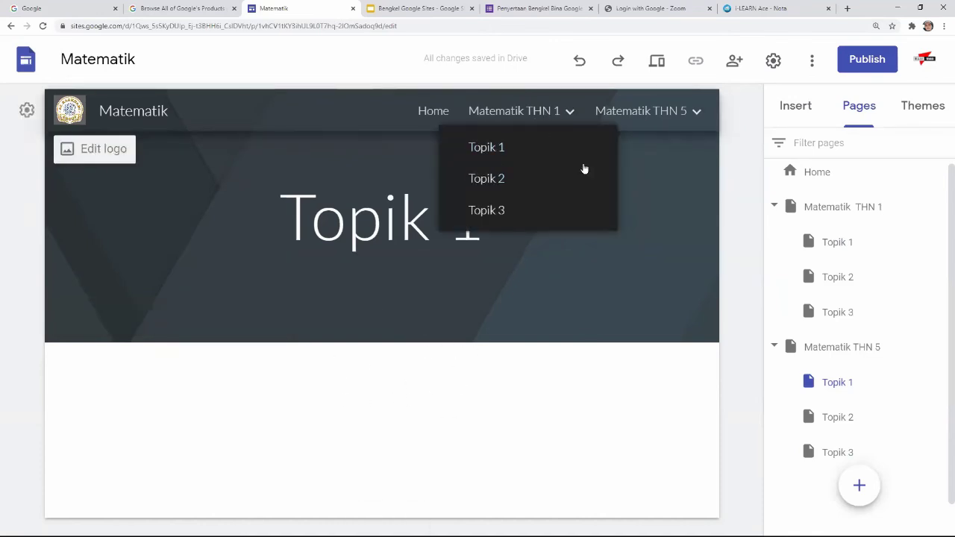
left_click(489, 212)
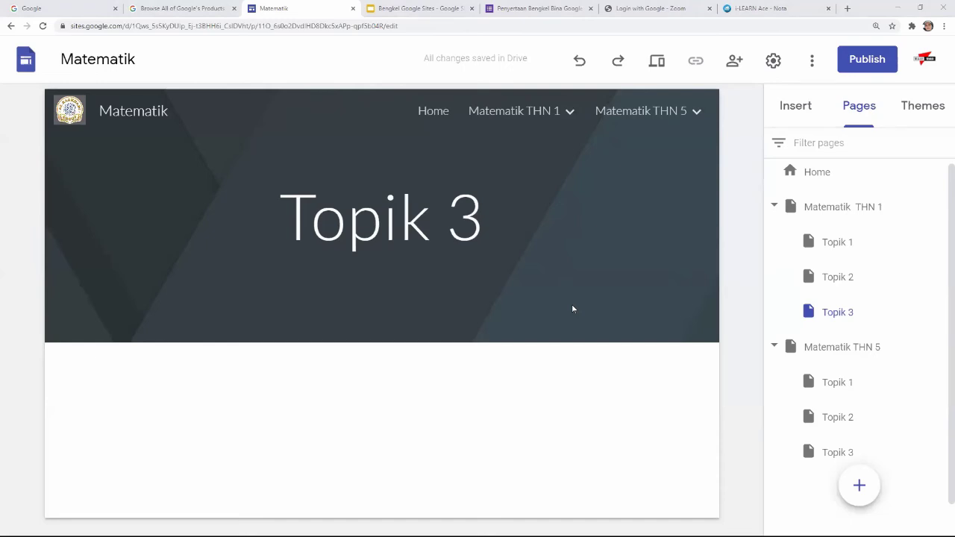
mouse_move(684, 205)
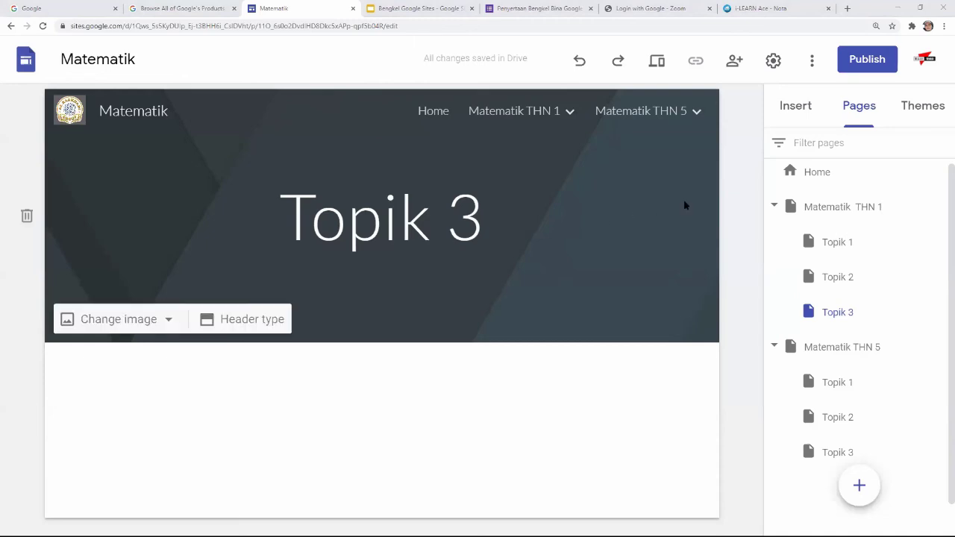
mouse_move(496, 126)
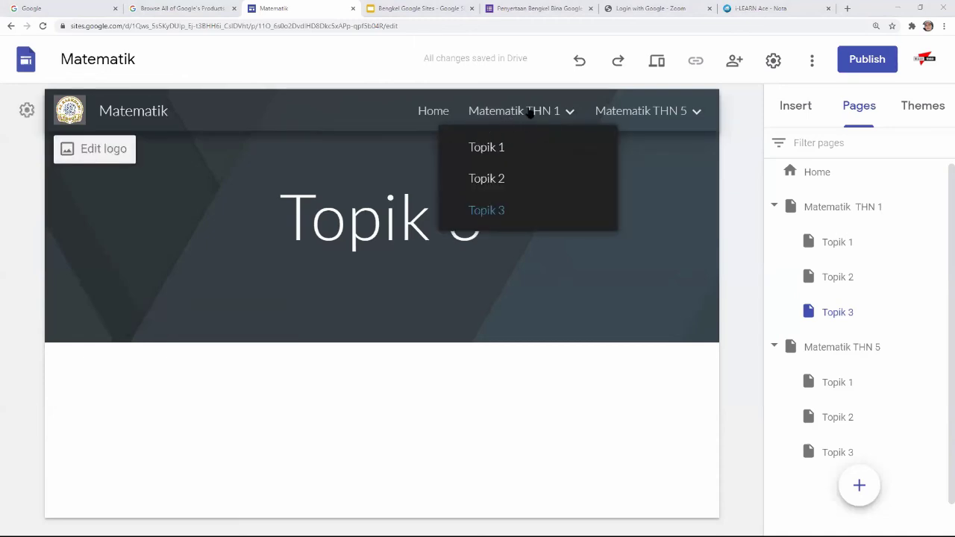
mouse_move(649, 107)
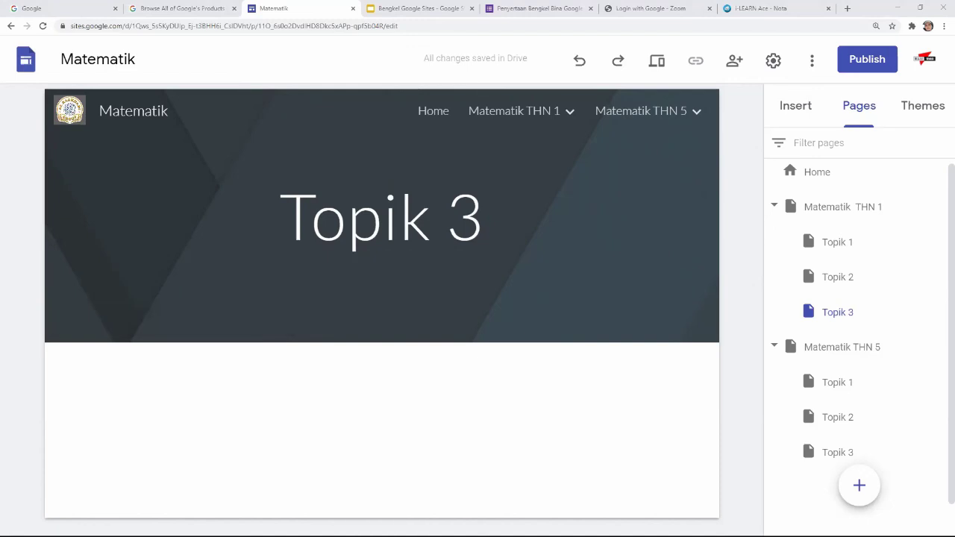
- Examine the editable page names under Matematik THN 1 and that page's header title, and open its Topik 3 subpage
left_click(836, 209)
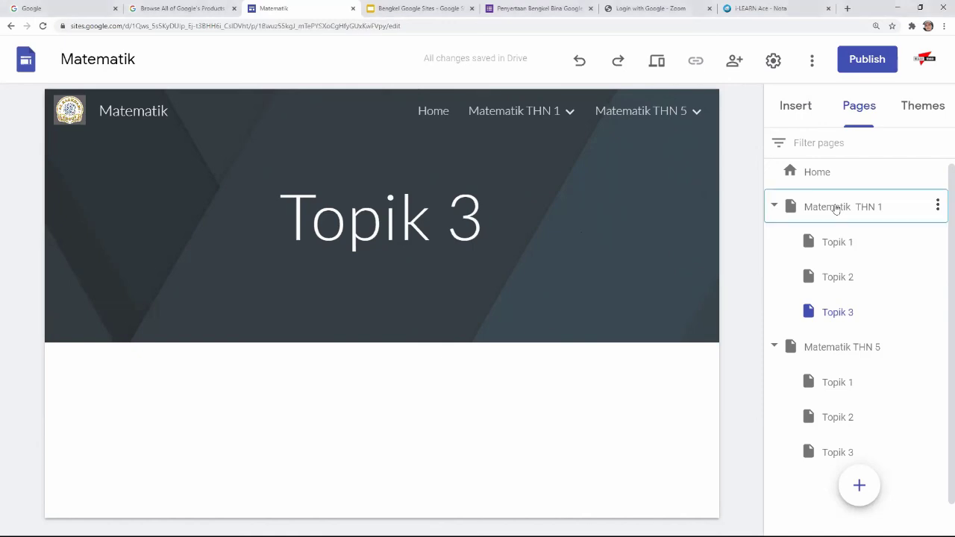
double_click(836, 209)
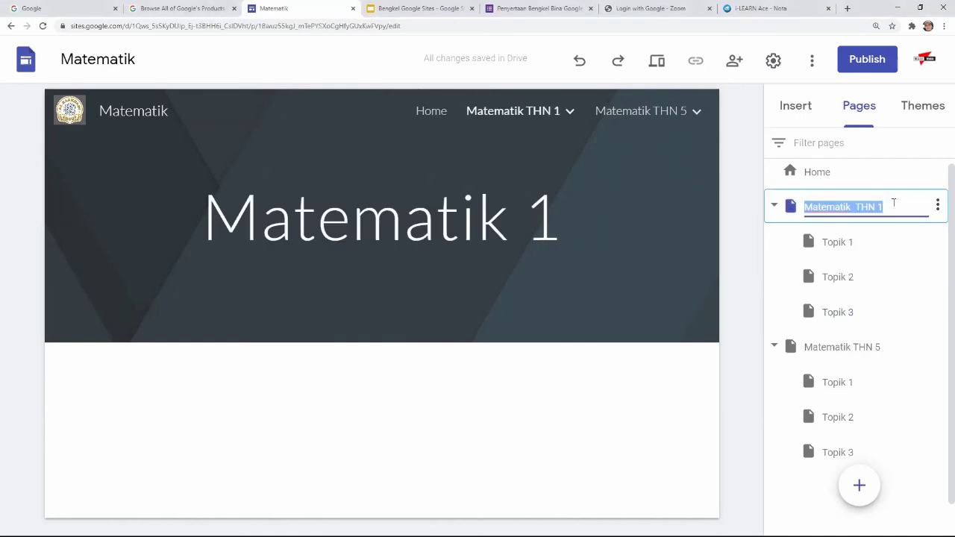
double_click(836, 242)
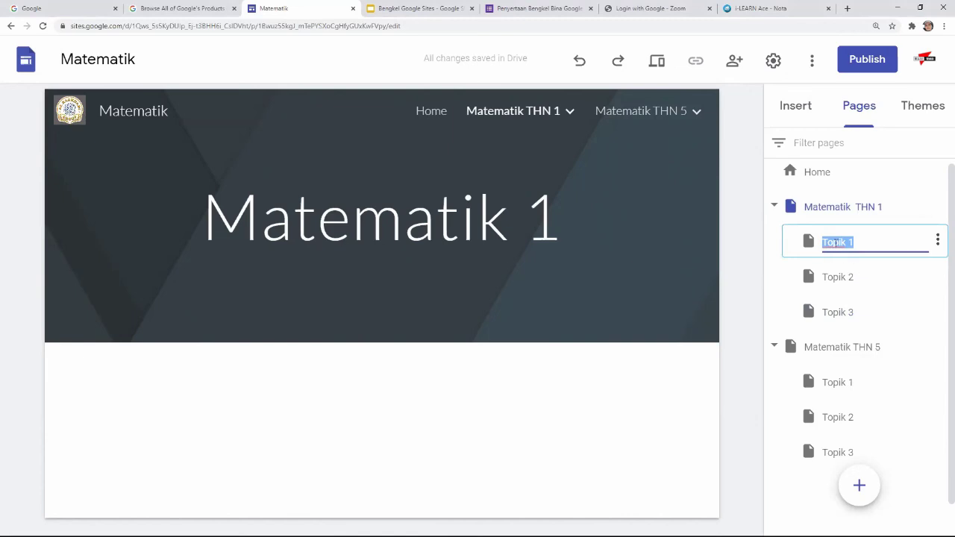
double_click(826, 277)
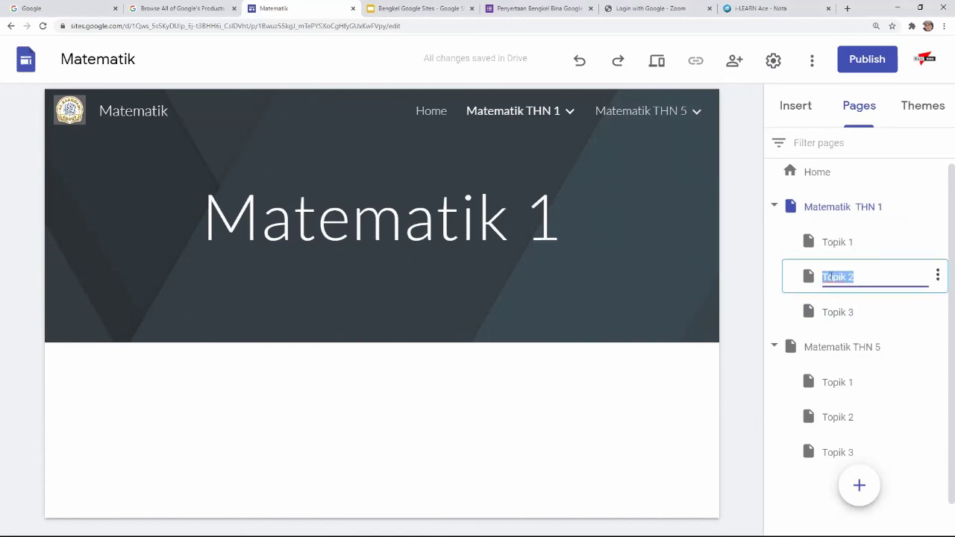
double_click(828, 312)
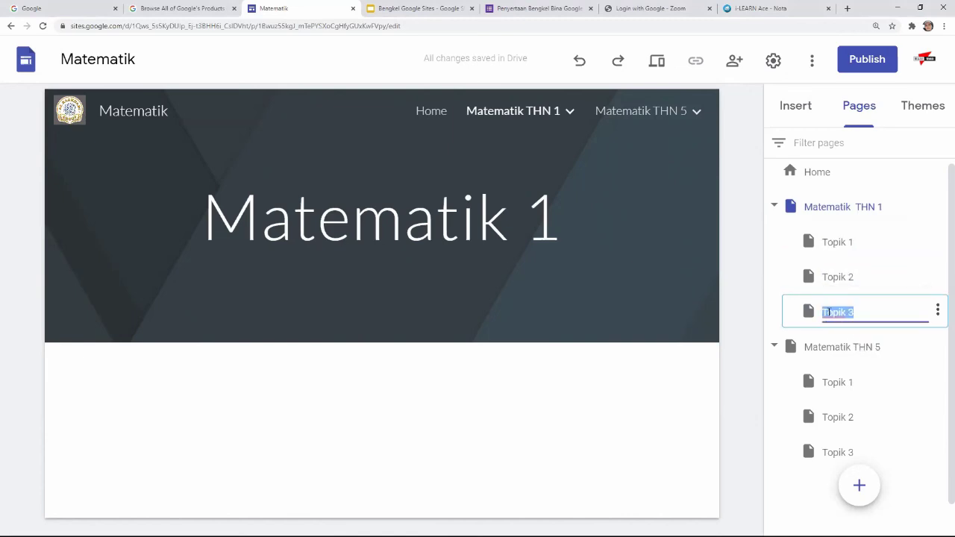
left_click(459, 214)
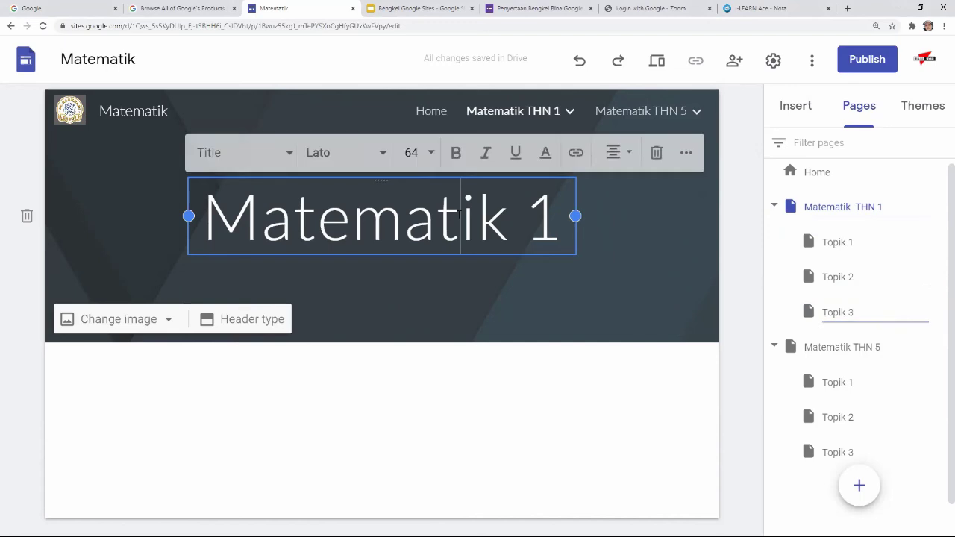
double_click(459, 214)
triple_click(459, 214)
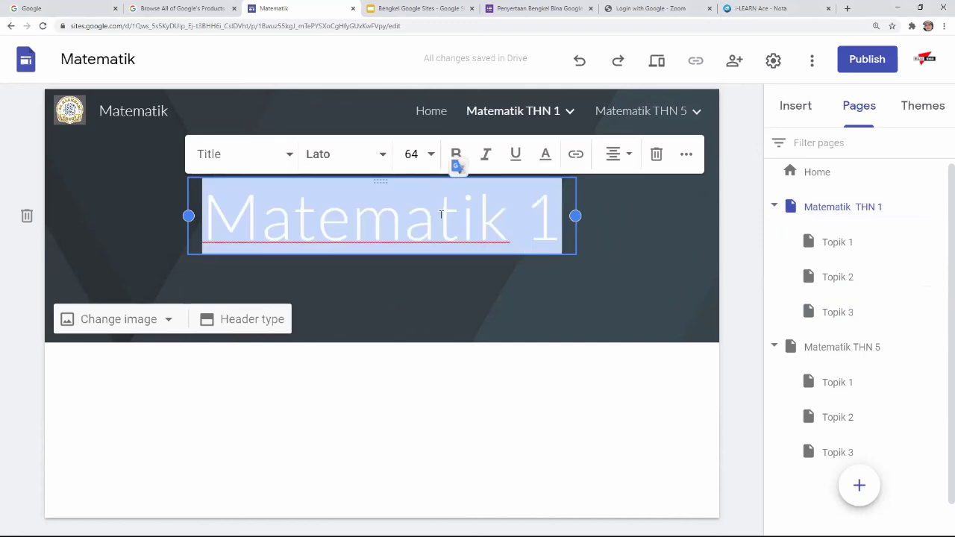
left_click(839, 312)
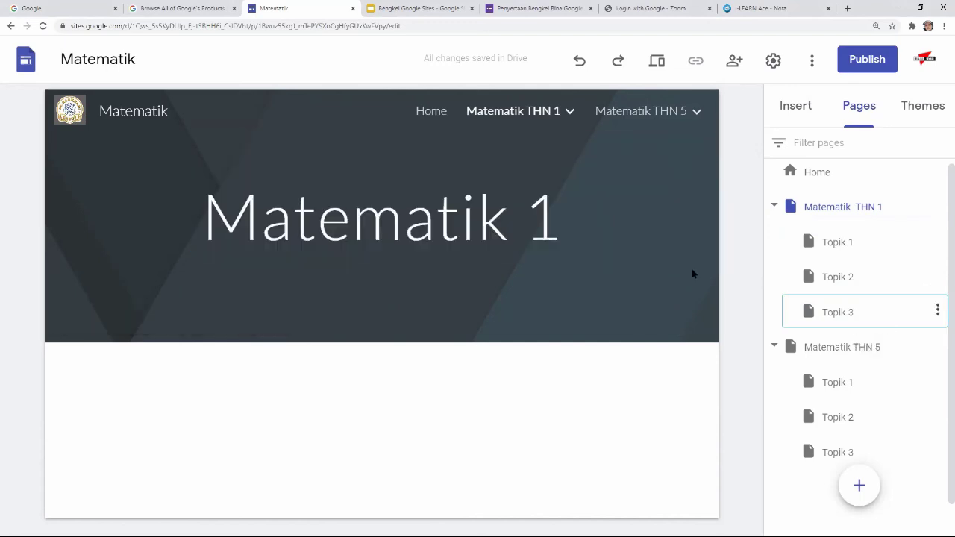
left_click(658, 367)
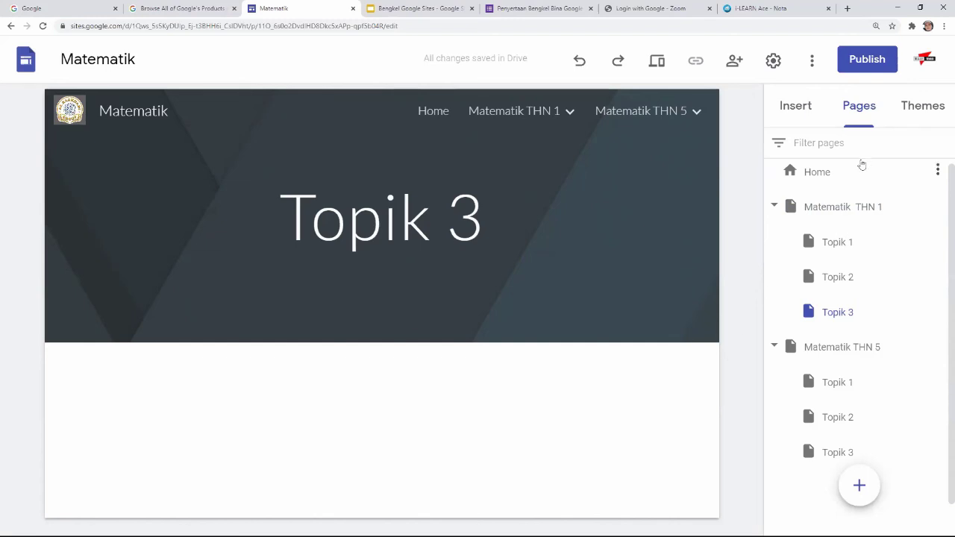
- Review the presentation's website menu structure slide and the Google account list, and return to the Matematik site editor
left_click(418, 8)
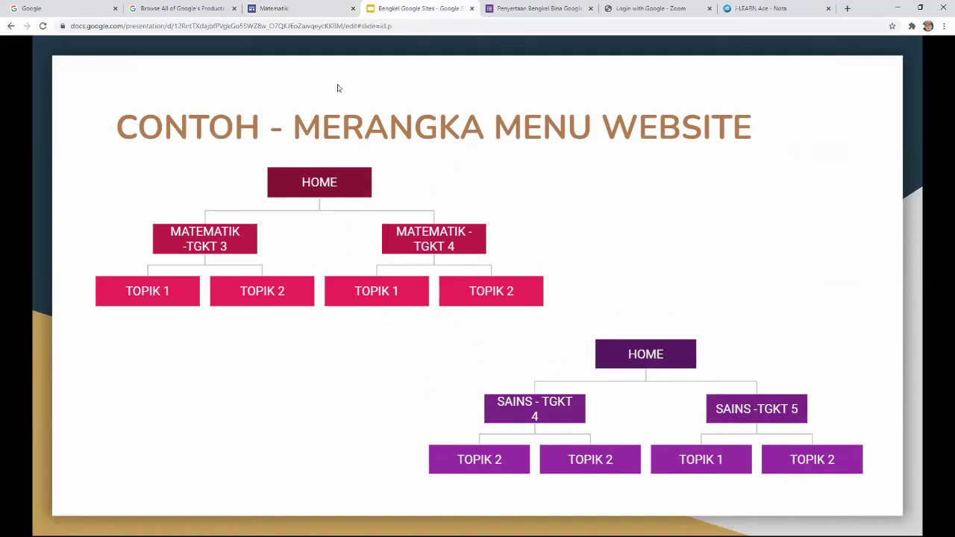
left_click(45, 8)
left_click(926, 54)
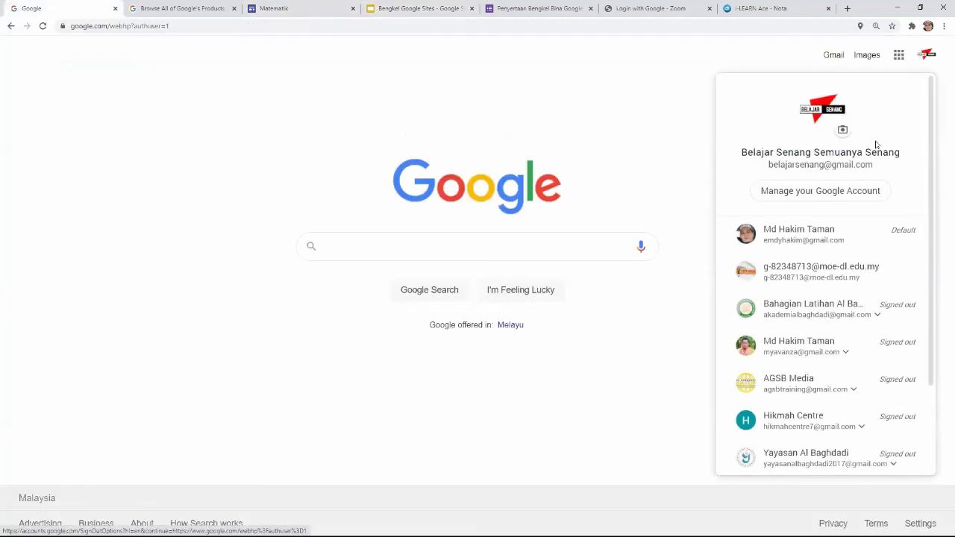
left_click(294, 8)
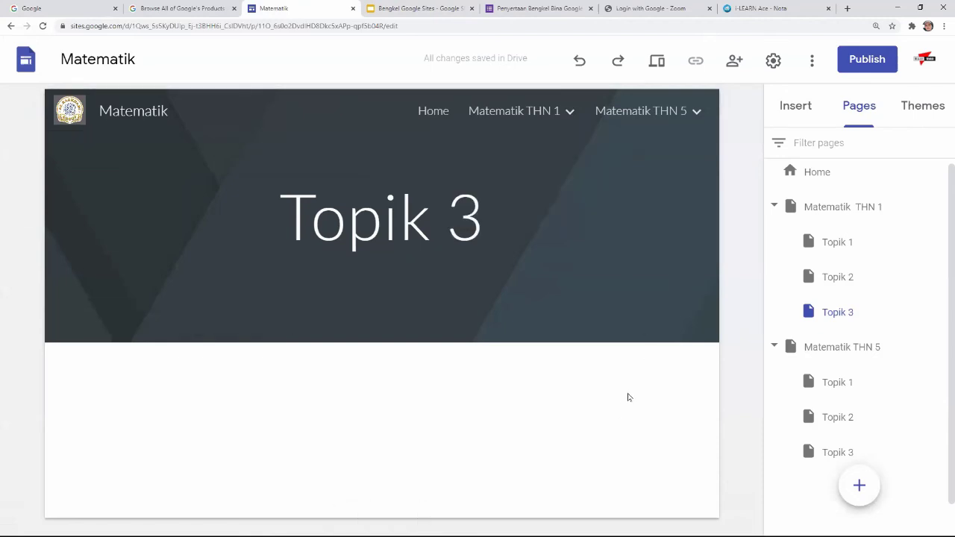
mouse_move(526, 259)
- Open the Home page and bring up the content blocks and layouts available for insertion
left_click(817, 179)
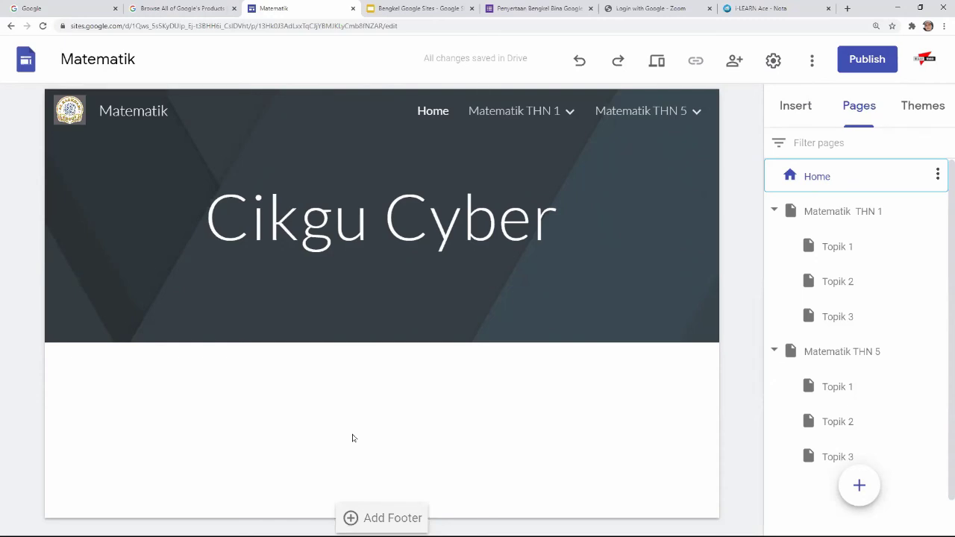
mouse_move(100, 355)
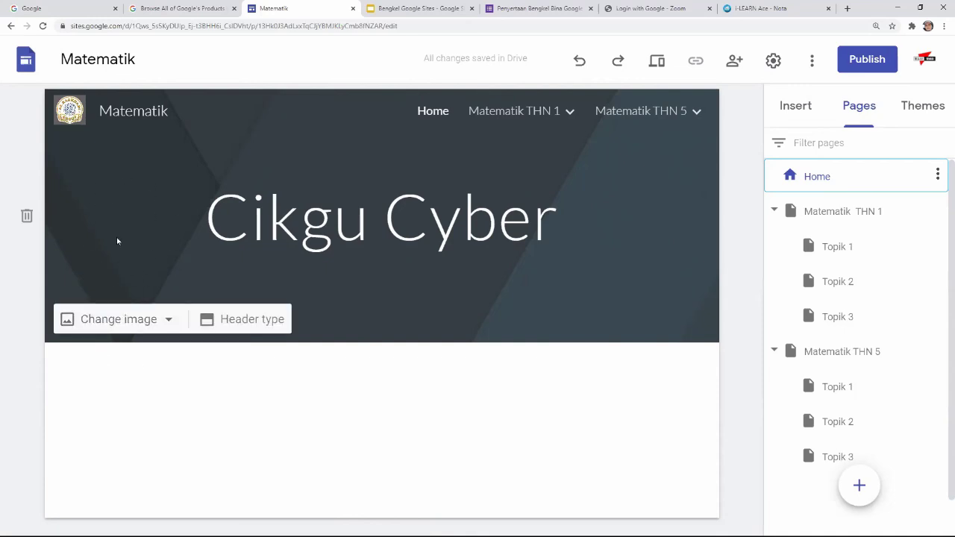
mouse_move(85, 253)
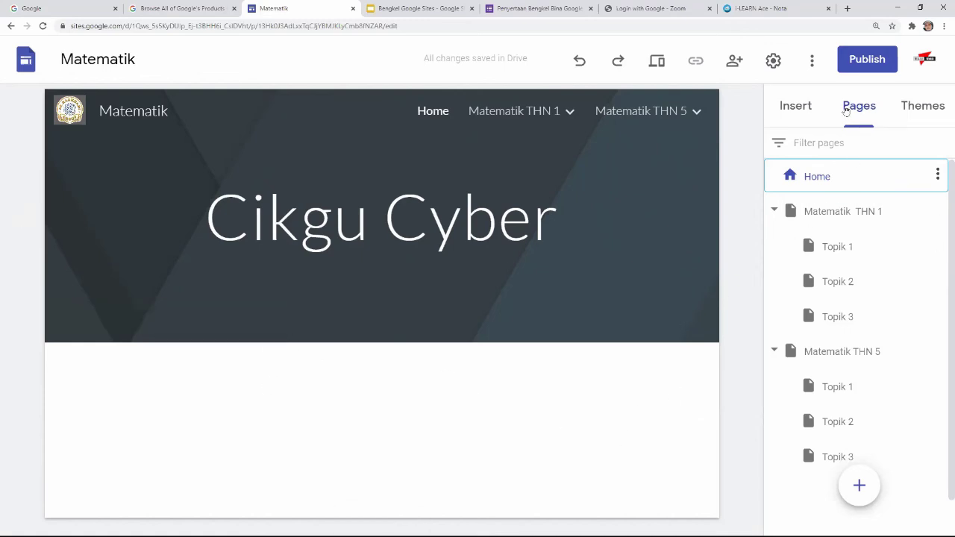
left_click(802, 109)
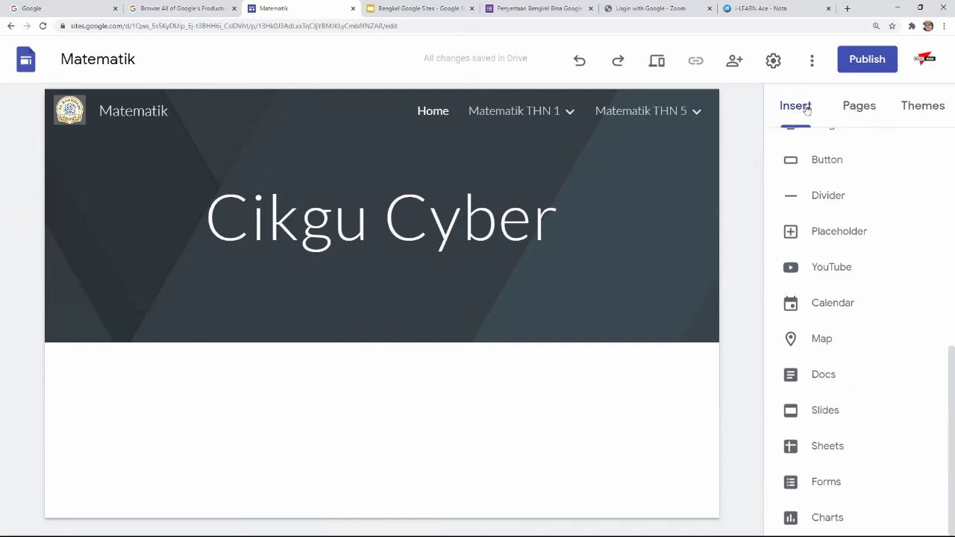
scroll(791, 268, "up", 6)
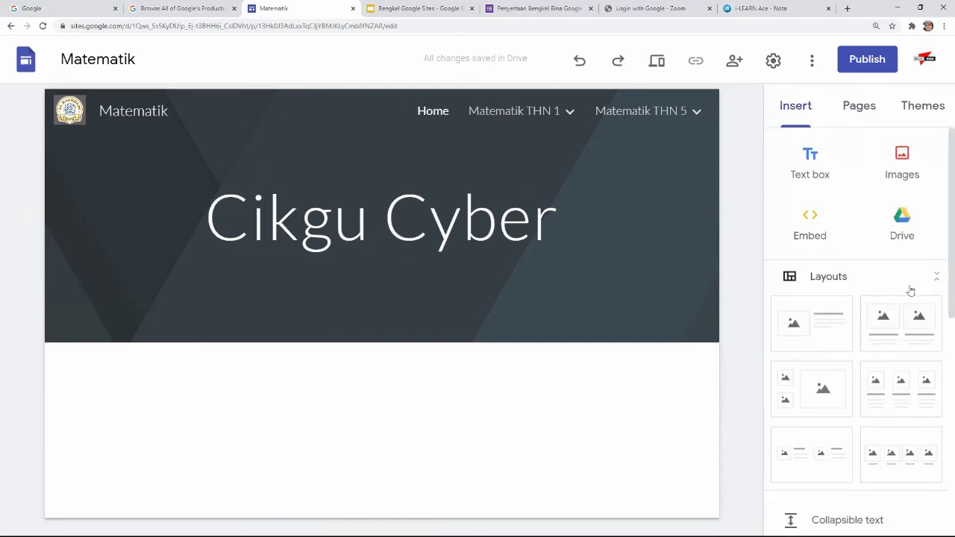
scroll(910, 290, "down", 1)
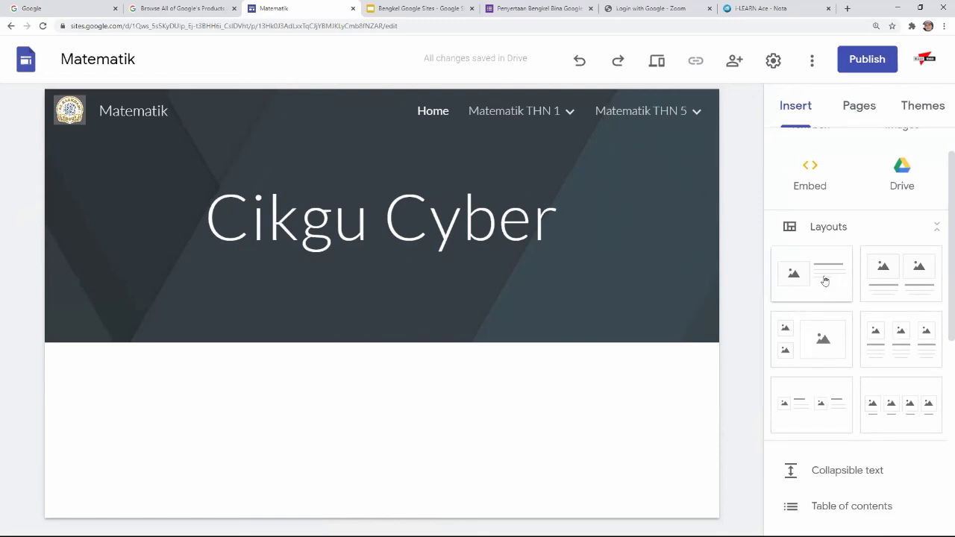
scroll(903, 256, "up", 1)
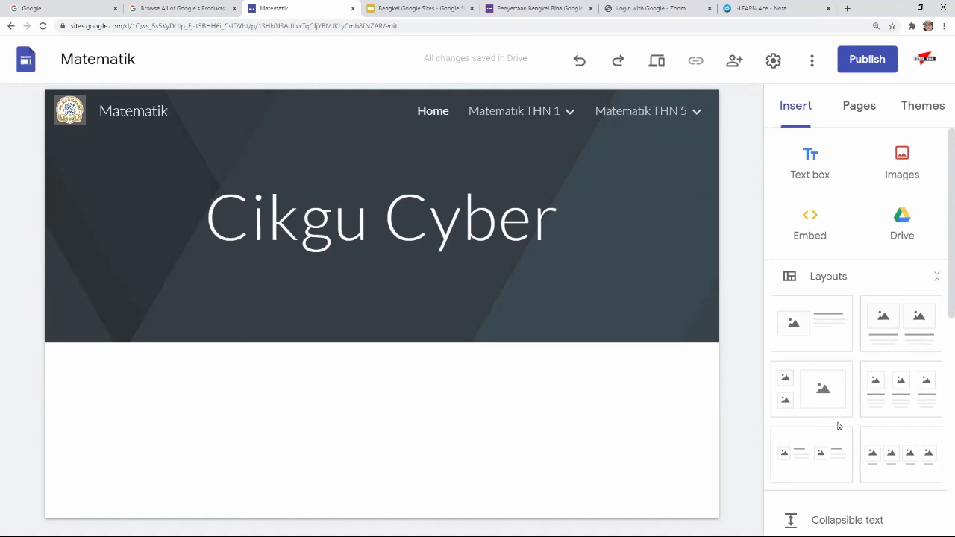
- Try the layout with one image beside text on the Home page, view its placeholder's content options, and undo the insertion
left_click(818, 312)
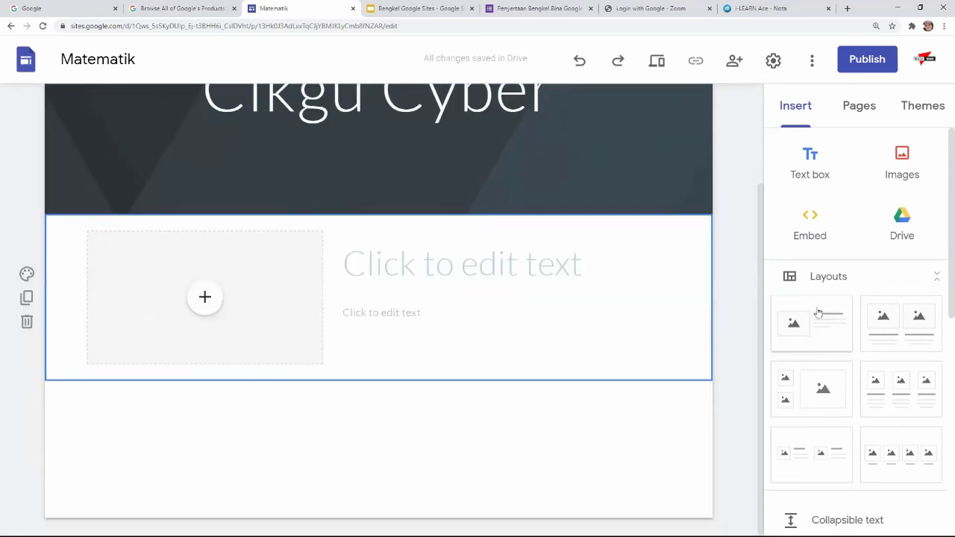
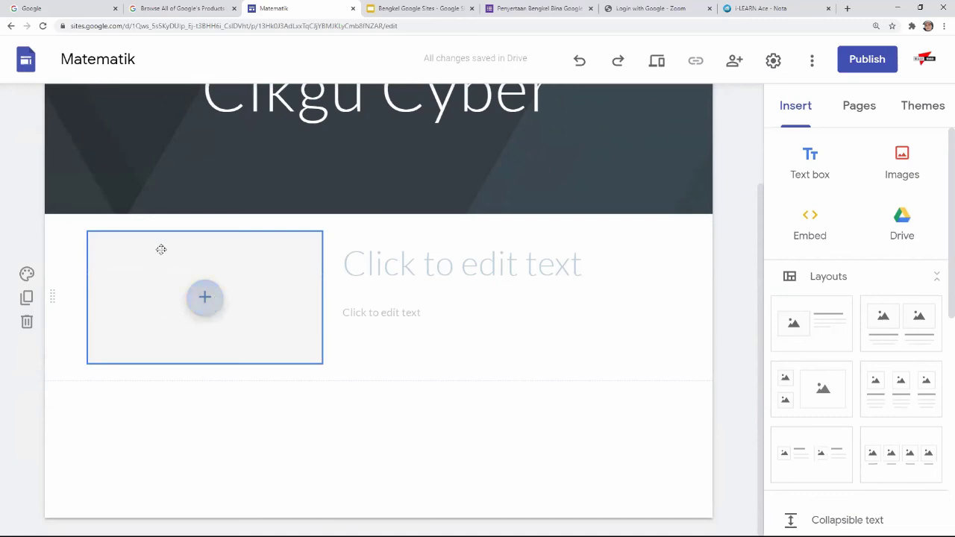
left_click(205, 297)
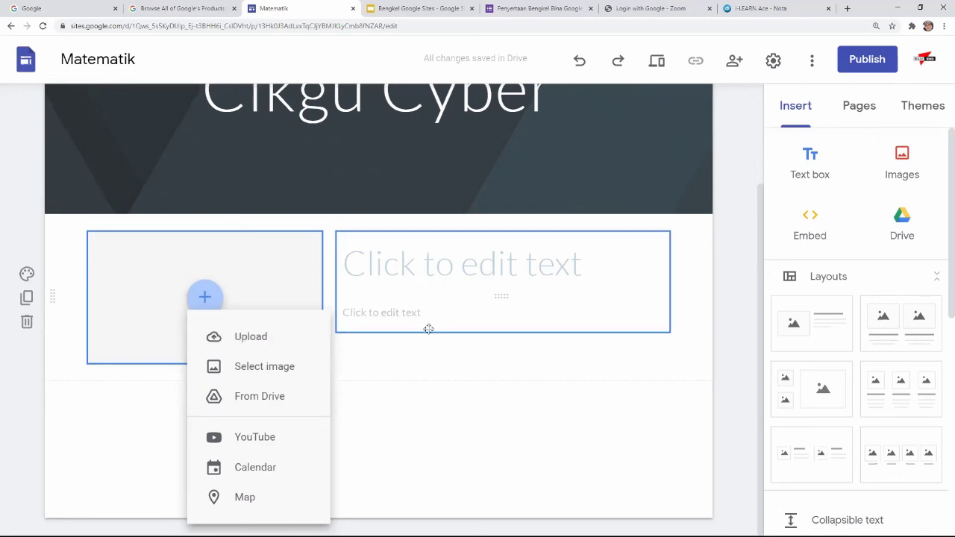
key("Escape")
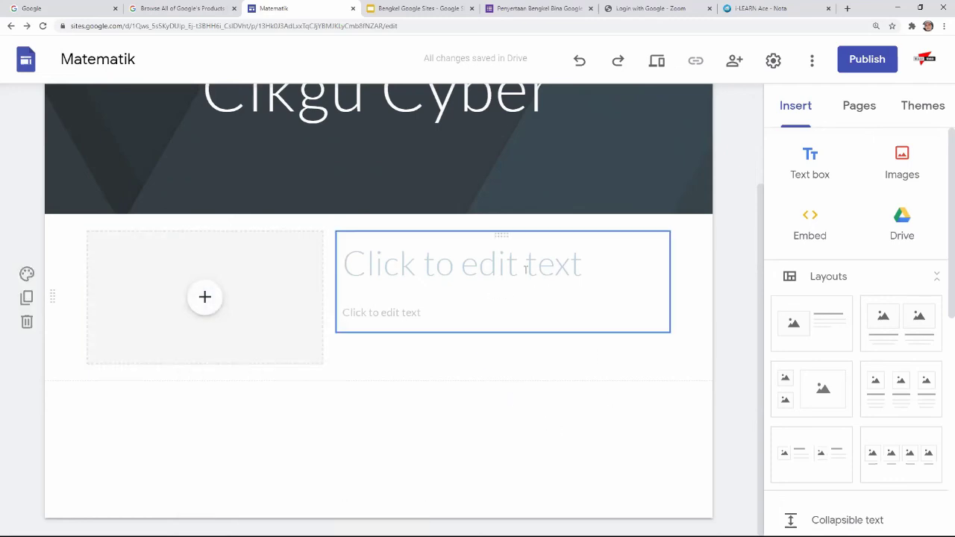
right_click(48, 108)
left_click(581, 60)
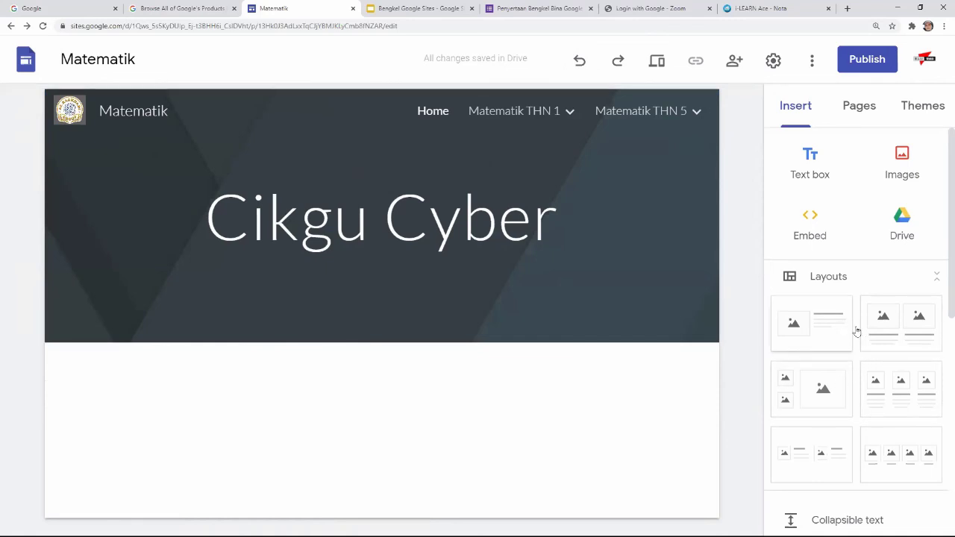
- Insert the layout with two side-by-side images and captions below the Home page header
left_click(899, 329)
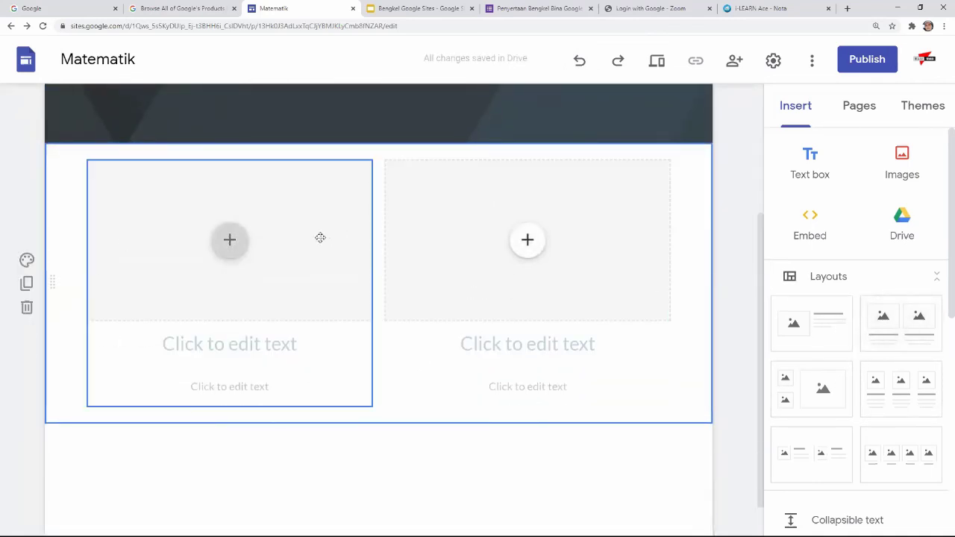
scroll(426, 239, "up", 3)
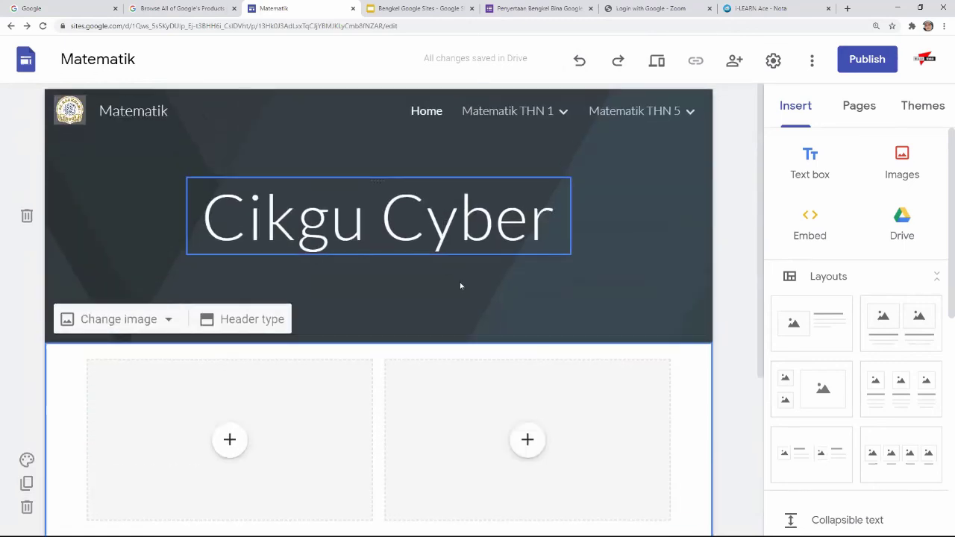
scroll(460, 282, "down", 2)
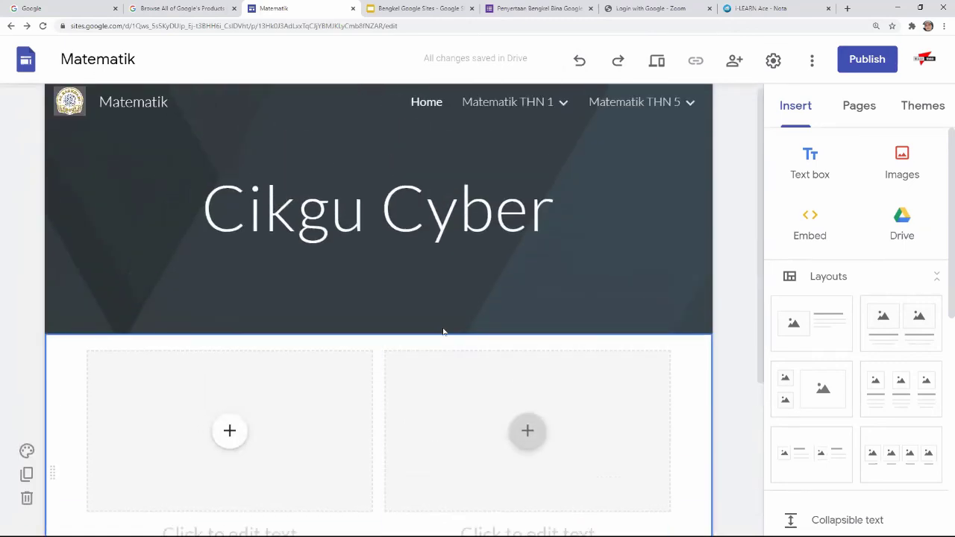
- Enter "Matematik Tahun 1" as the heading under the first image placeholder of the Home page's two-column layout
scroll(443, 330, "up", 2)
mouse_move(480, 145)
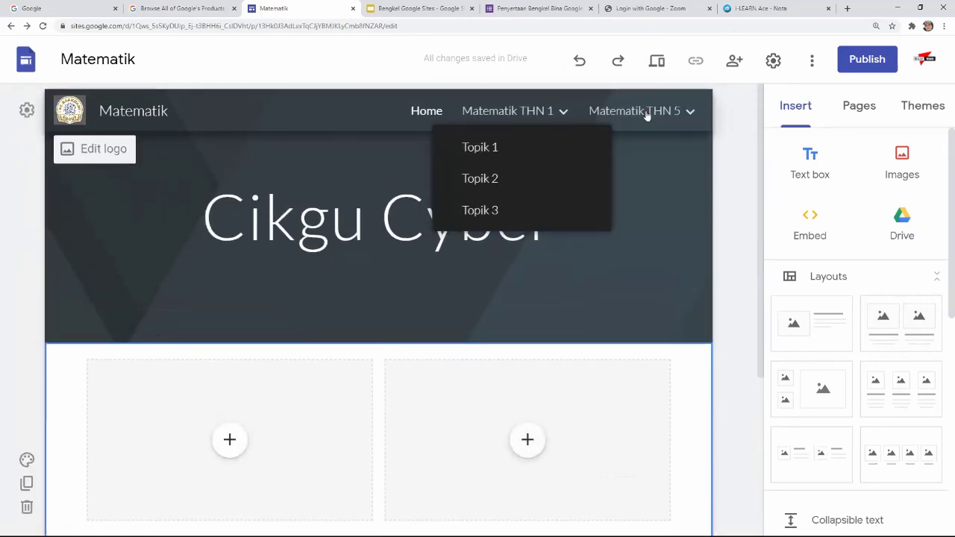
scroll(336, 336, "down", 2)
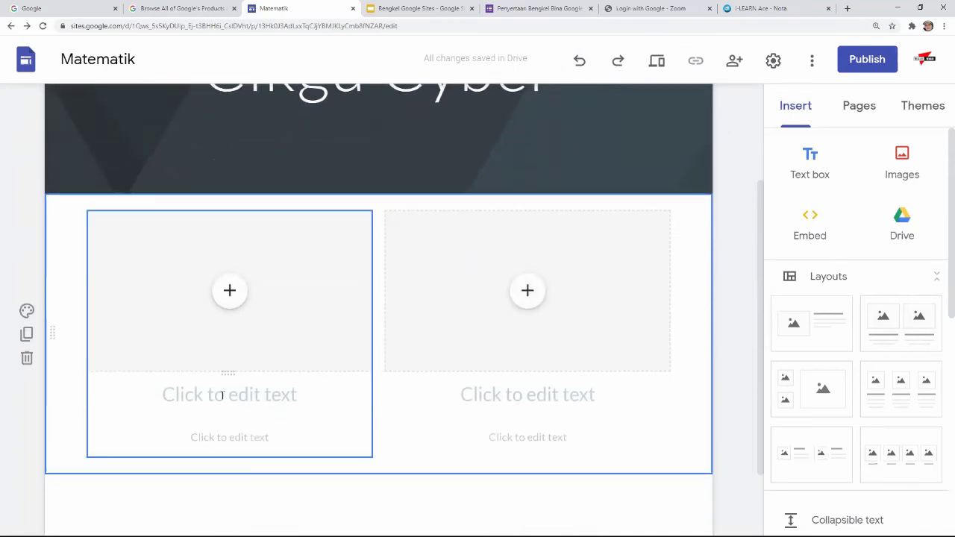
left_click(222, 394)
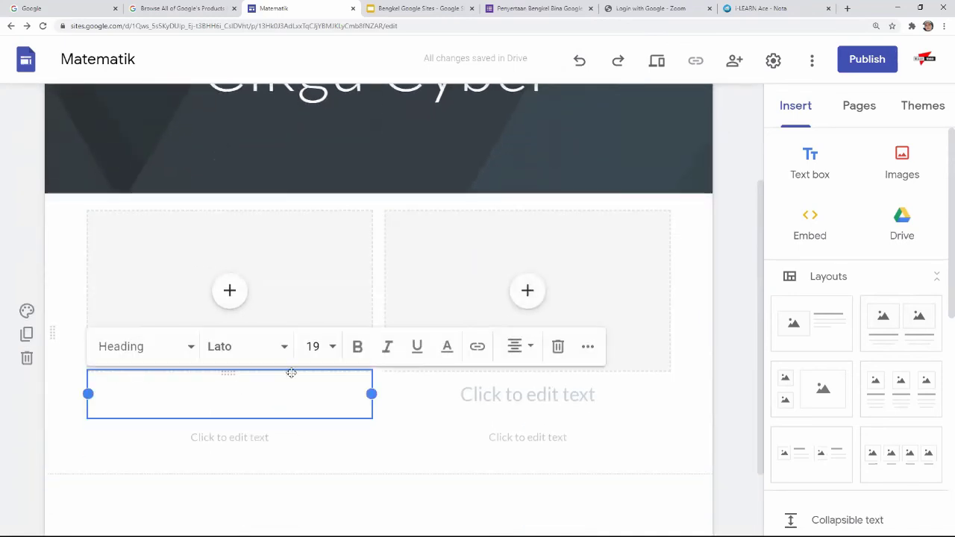
type("Matematik")
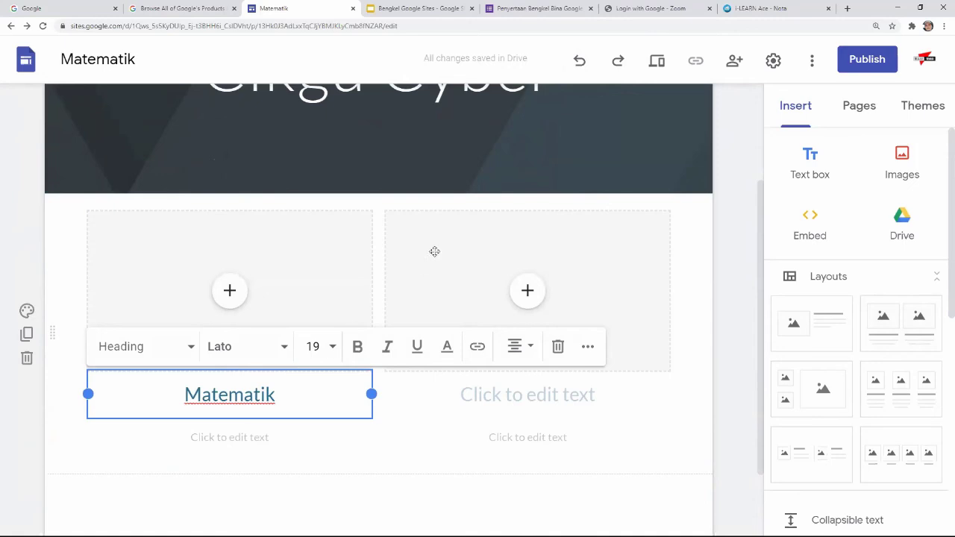
scroll(434, 250, "up", 2)
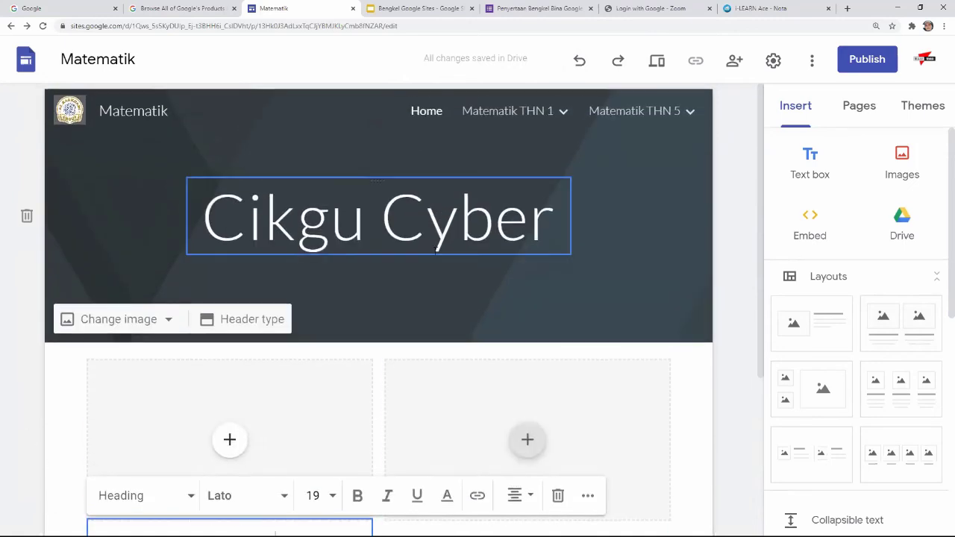
scroll(432, 253, "down", 3)
type("Tah")
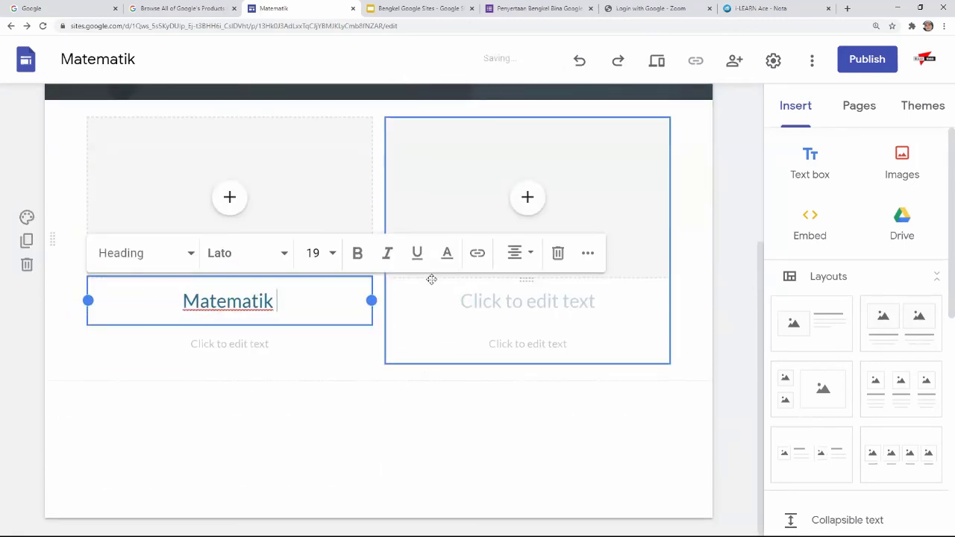
type("un 1")
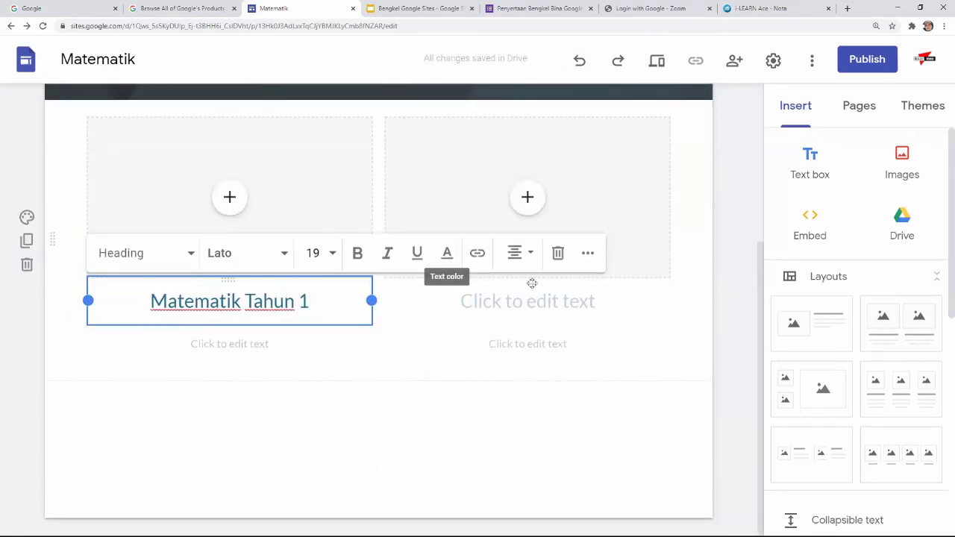
- Enter "Matematik Tahun 5" as the heading under the second image placeholder
left_click(537, 313)
type("Matematik")
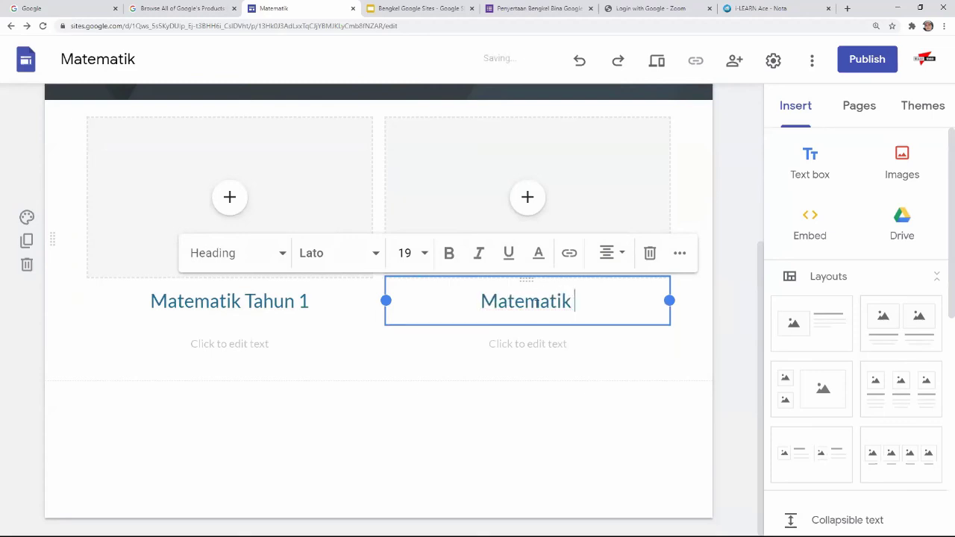
type(" Tahun ")
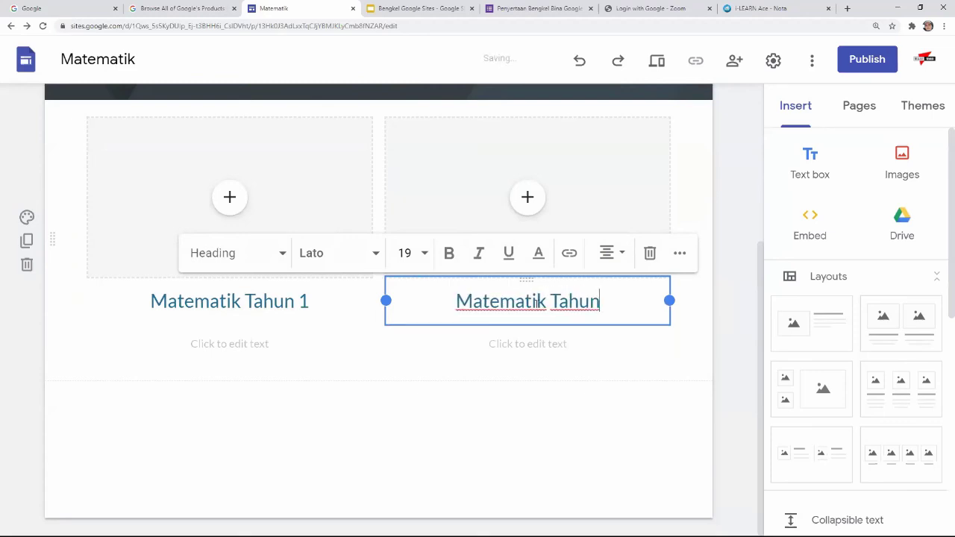
type("5")
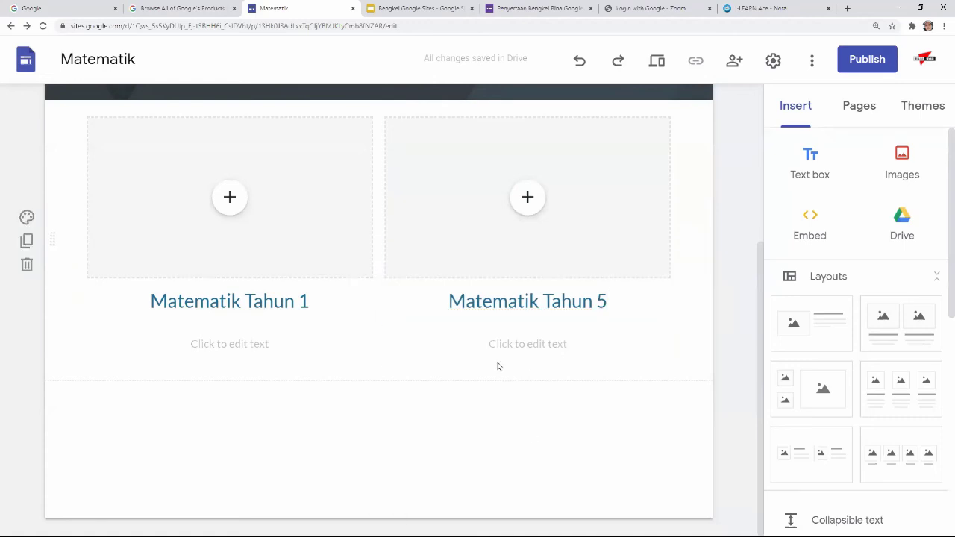
- Preview the Home page at phone size and examine its header, content blocks and navigation sidebar
scroll(511, 276, "up", 3)
mouse_move(535, 122)
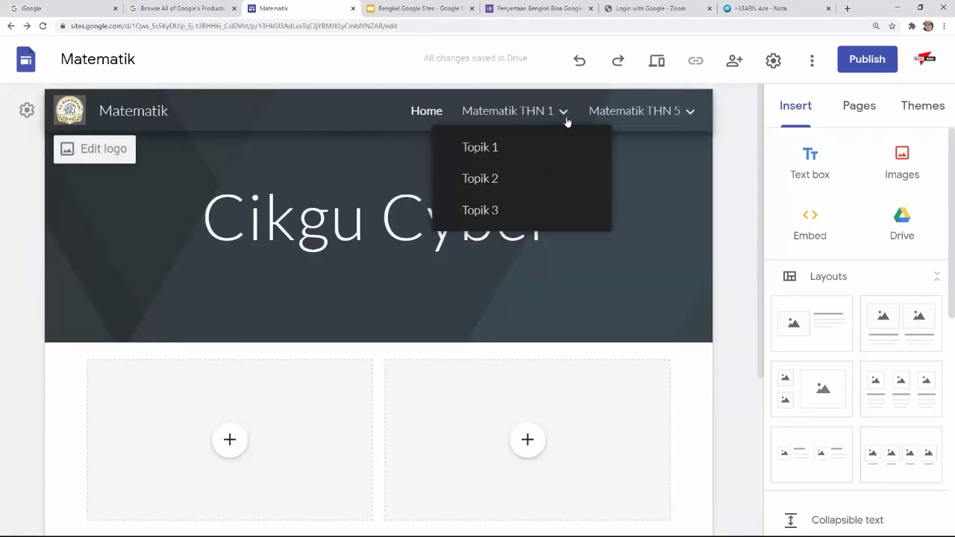
scroll(489, 316, "down", 2)
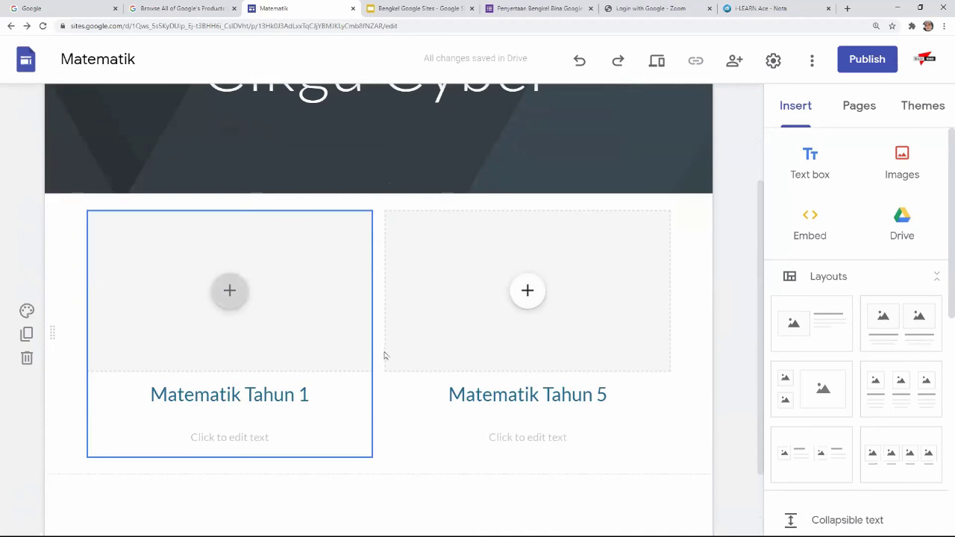
left_click(656, 61)
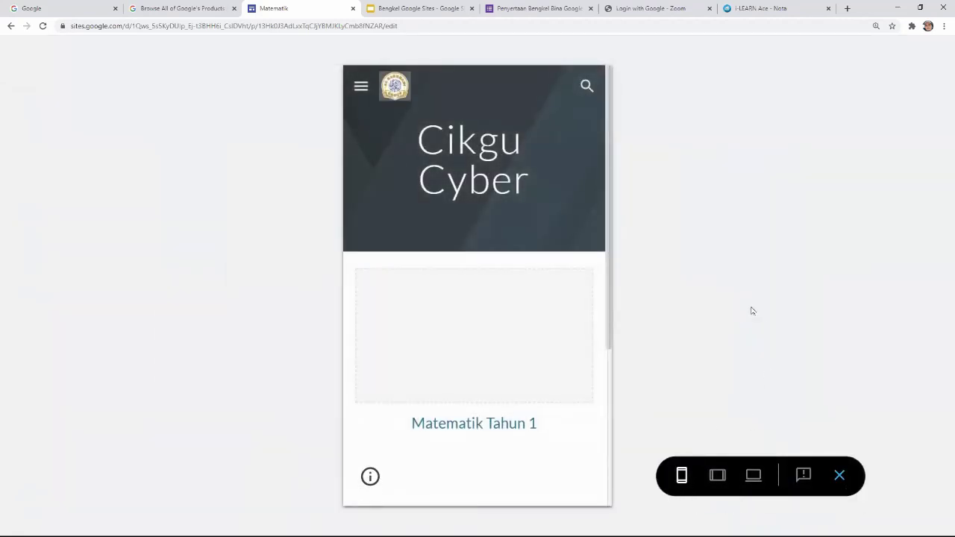
scroll(517, 413, "down", 5)
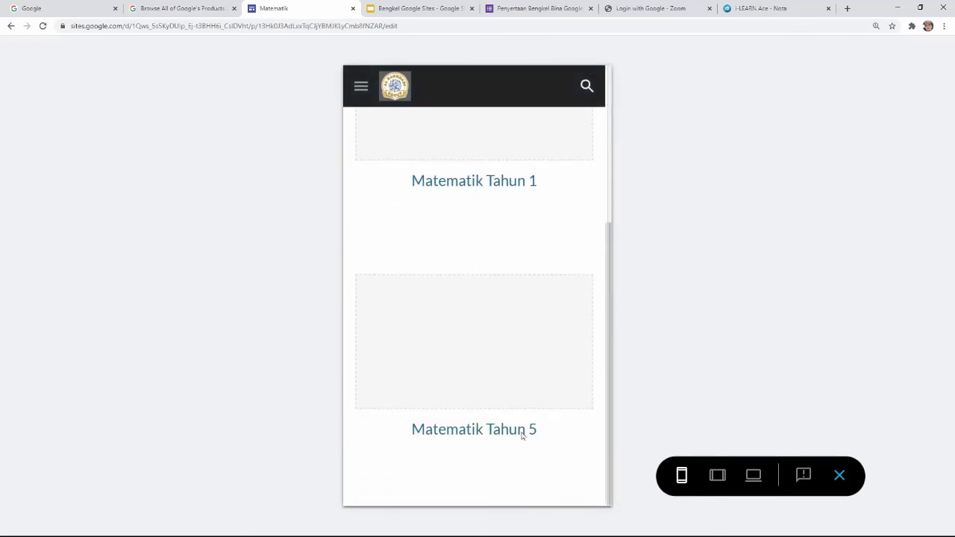
scroll(527, 429, "up", 5)
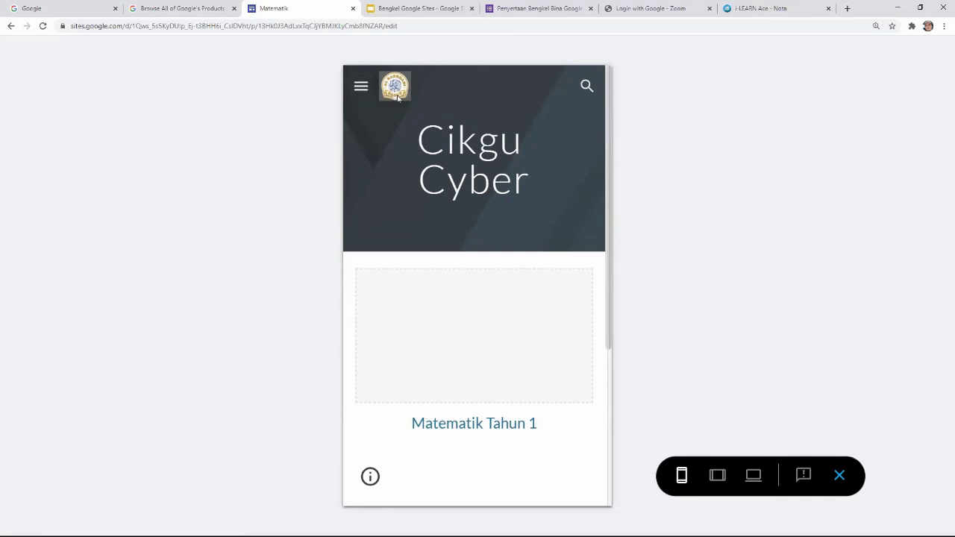
left_click(361, 87)
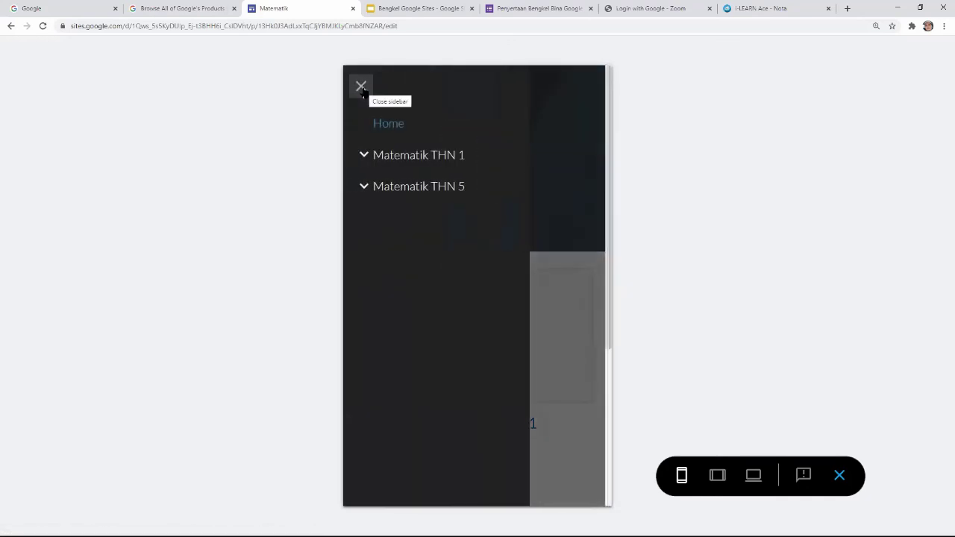
left_click(365, 155)
left_click(361, 86)
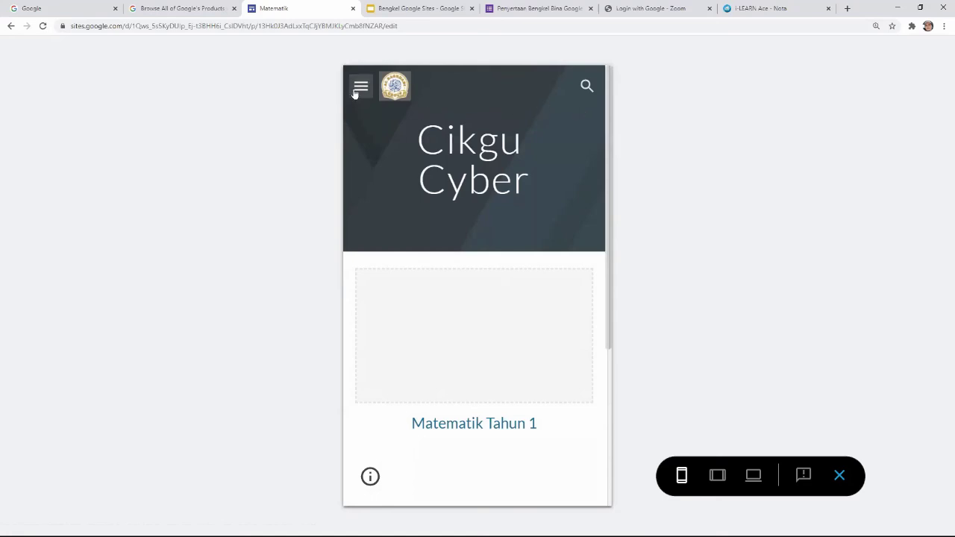
- Examine how the Matematik Tahun 1 and Matematik Tahun 5 blocks are arranged in the phone preview
scroll(496, 242, "down", 3)
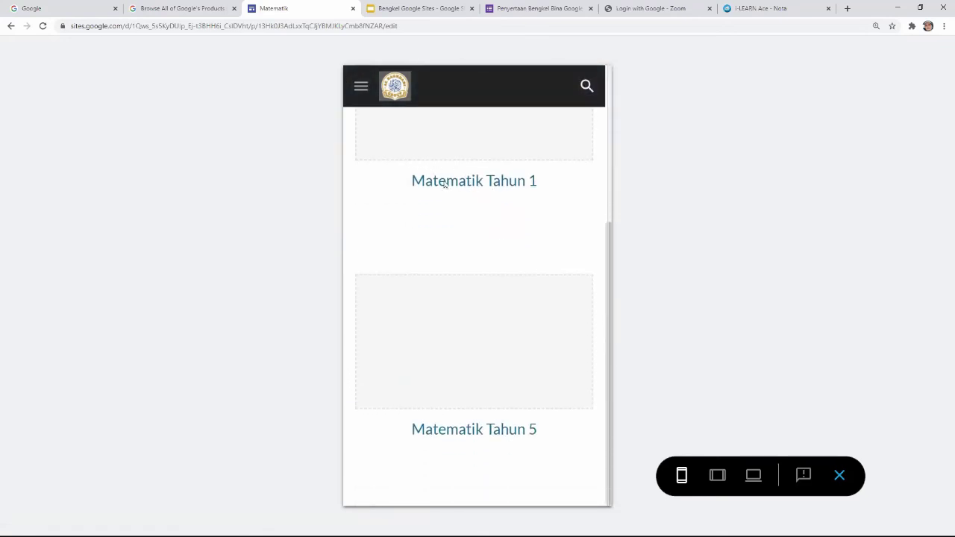
scroll(469, 202, "up", 3)
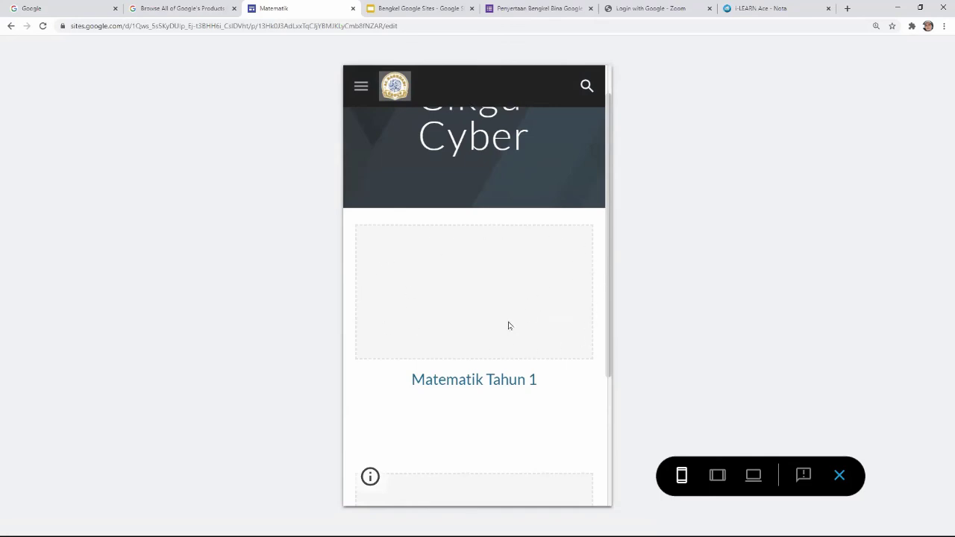
scroll(431, 294, "down", 3)
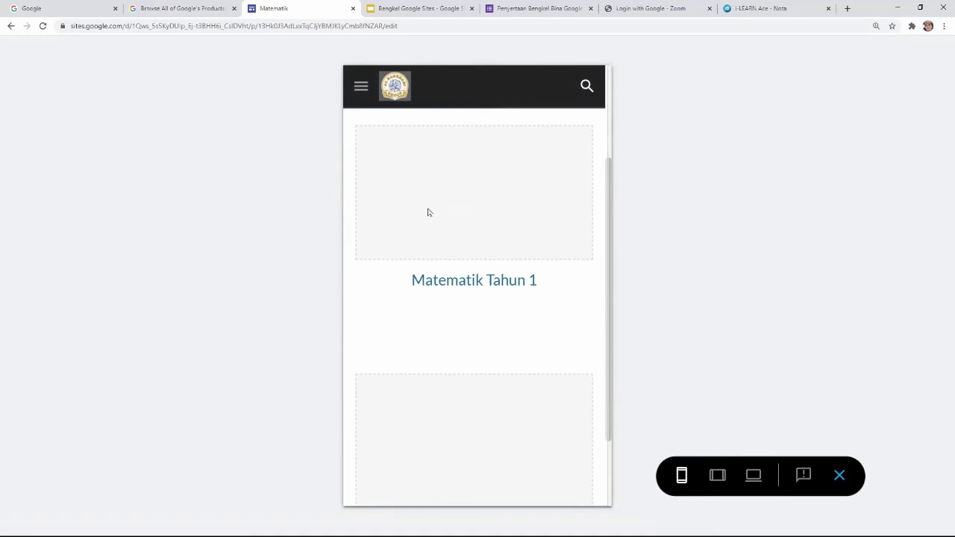
scroll(433, 211, "down", 3)
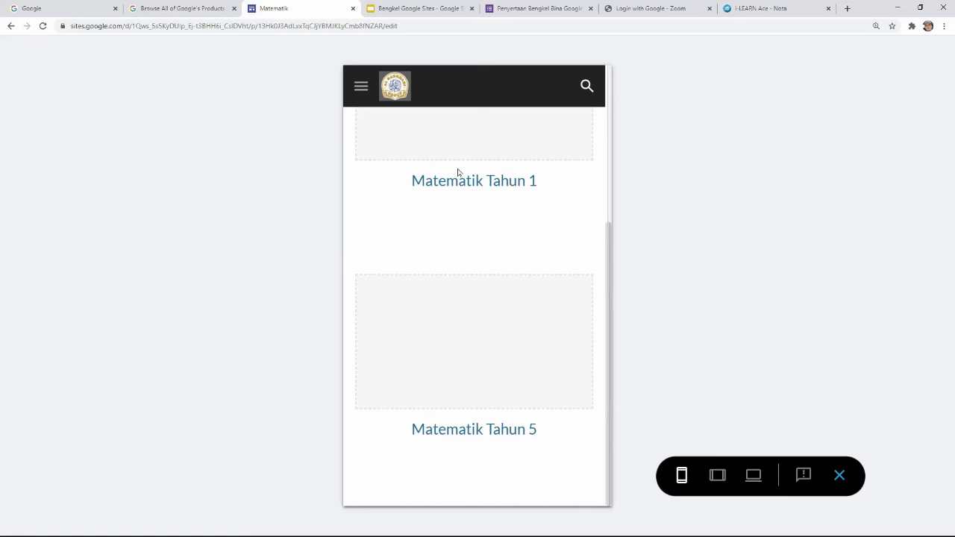
scroll(565, 192, "up", 4)
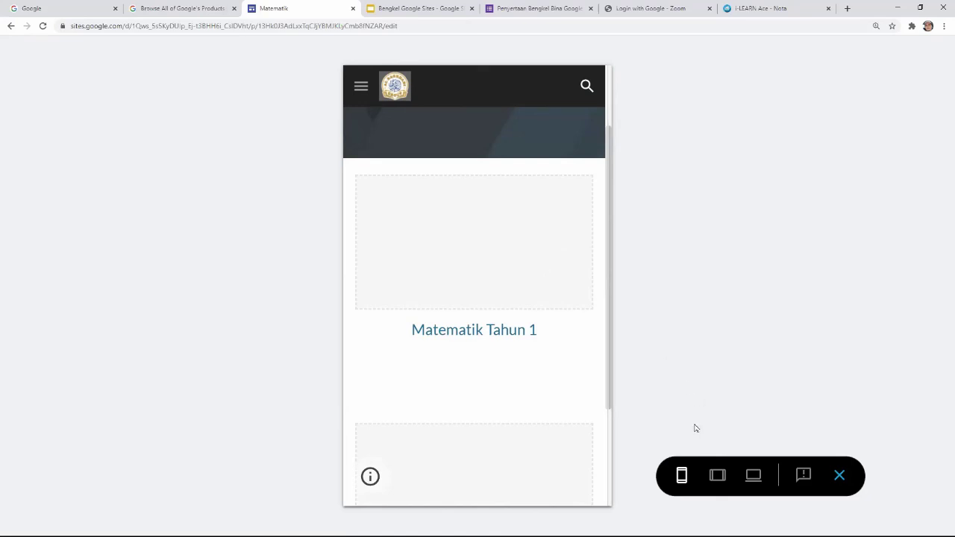
- Compare the Home page's layout in the tablet, phone and large-screen previews, and return to the editor
left_click(715, 475)
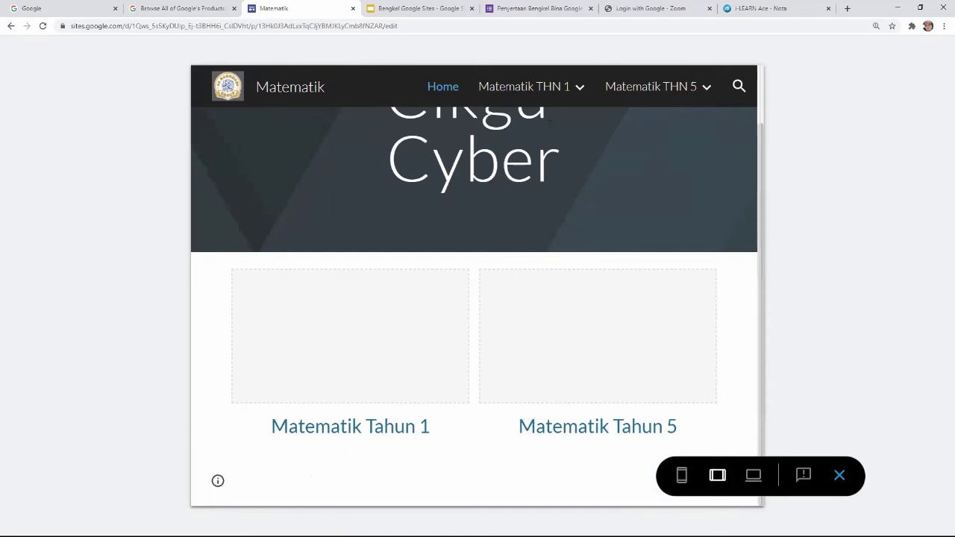
mouse_move(550, 88)
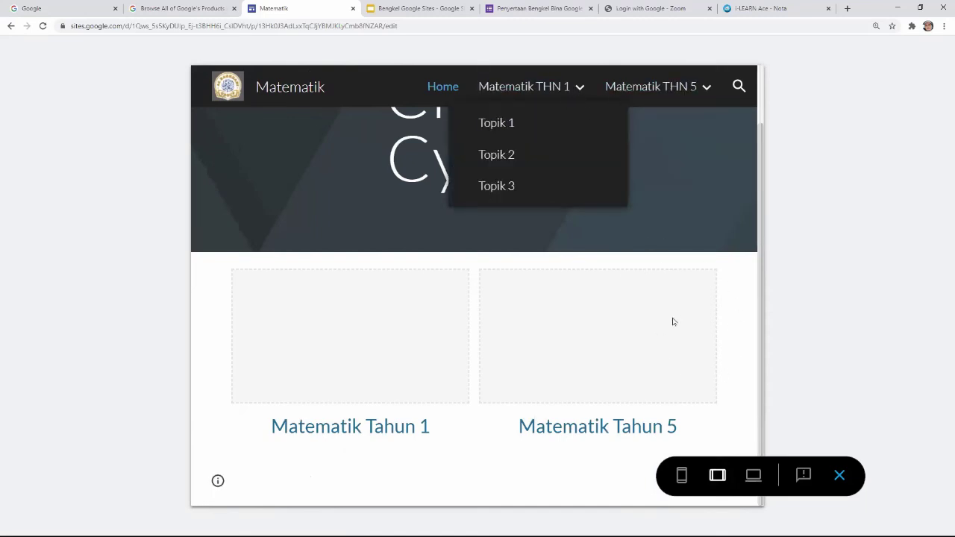
left_click(681, 475)
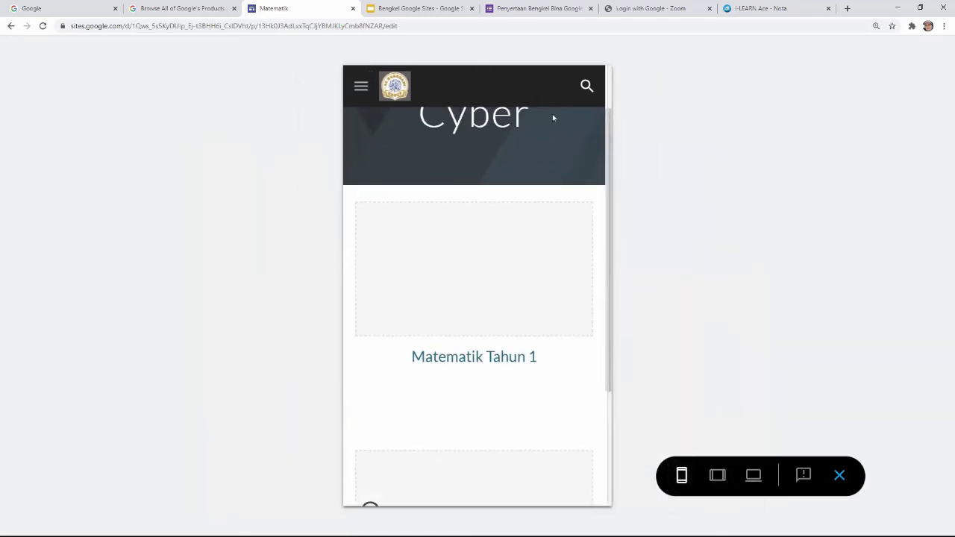
scroll(523, 117, "up", 1)
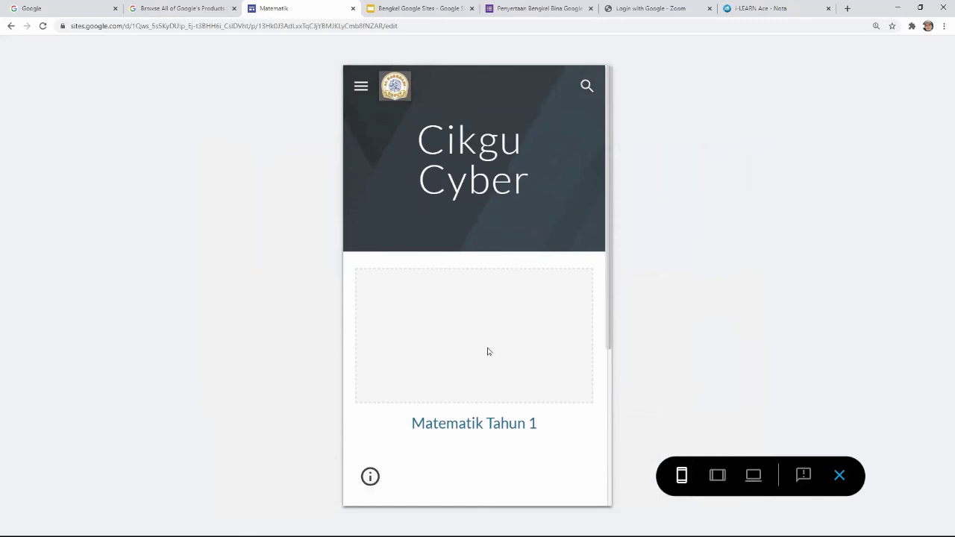
scroll(488, 351, "down", 2)
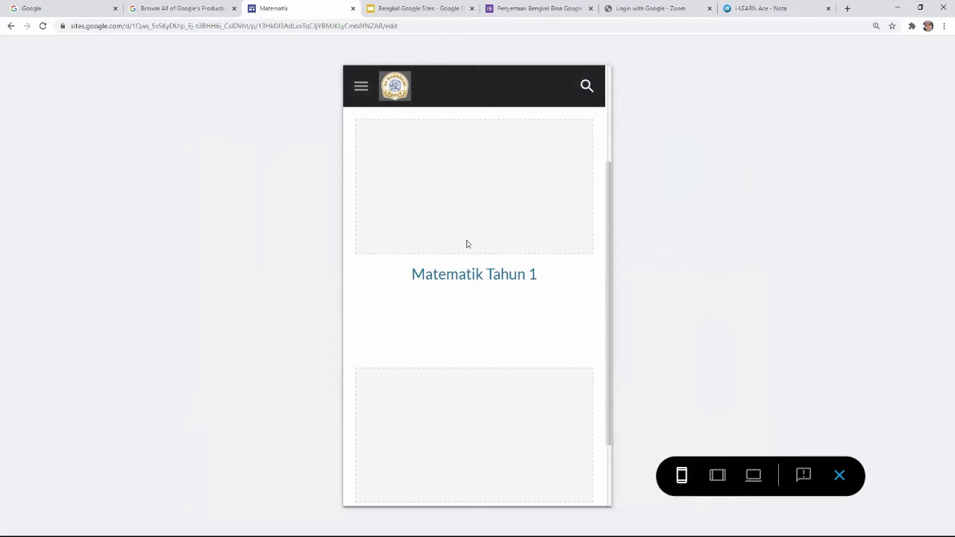
left_click(752, 475)
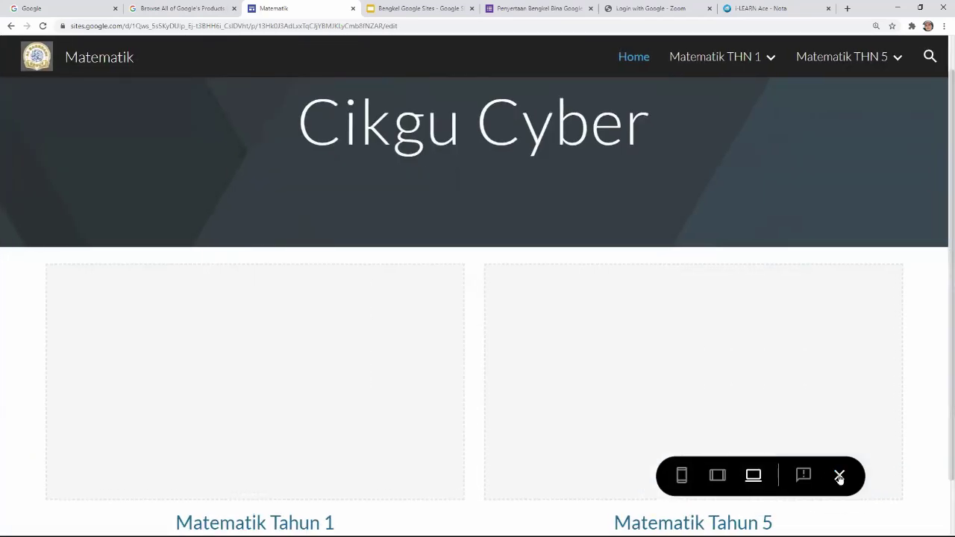
left_click(840, 475)
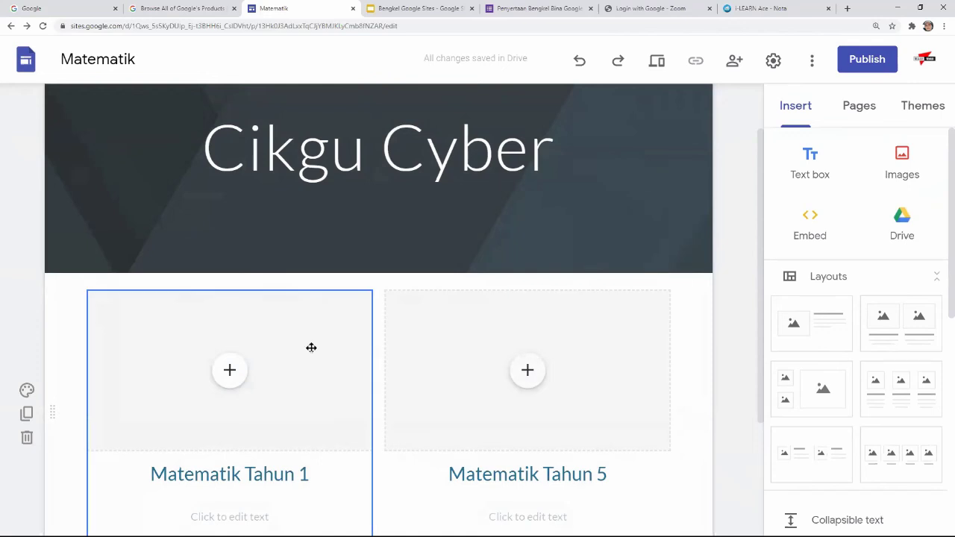
- Review the insertable components and the quick-insert options for the empty area below the two-column layout
scroll(342, 326, "down", 2)
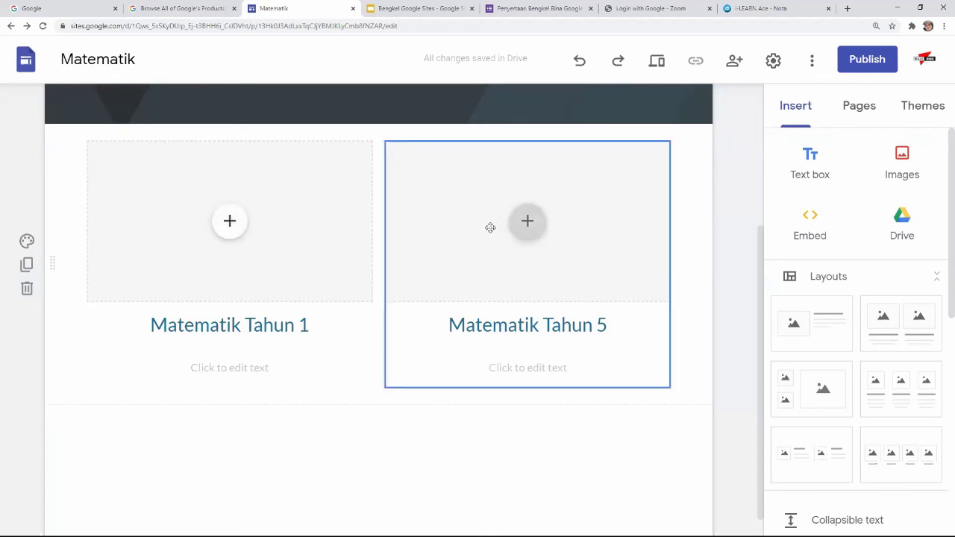
scroll(475, 418, "down", 1)
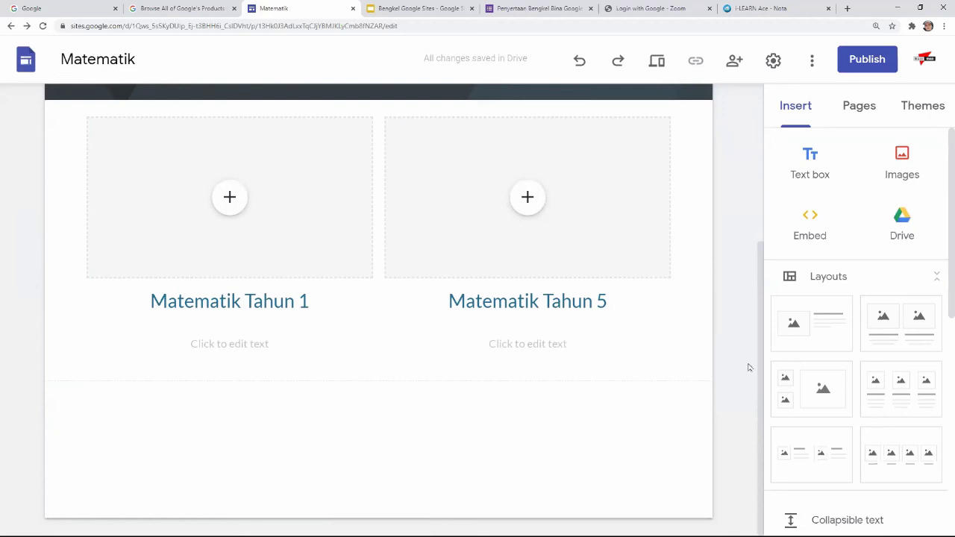
scroll(882, 422, "down", 5)
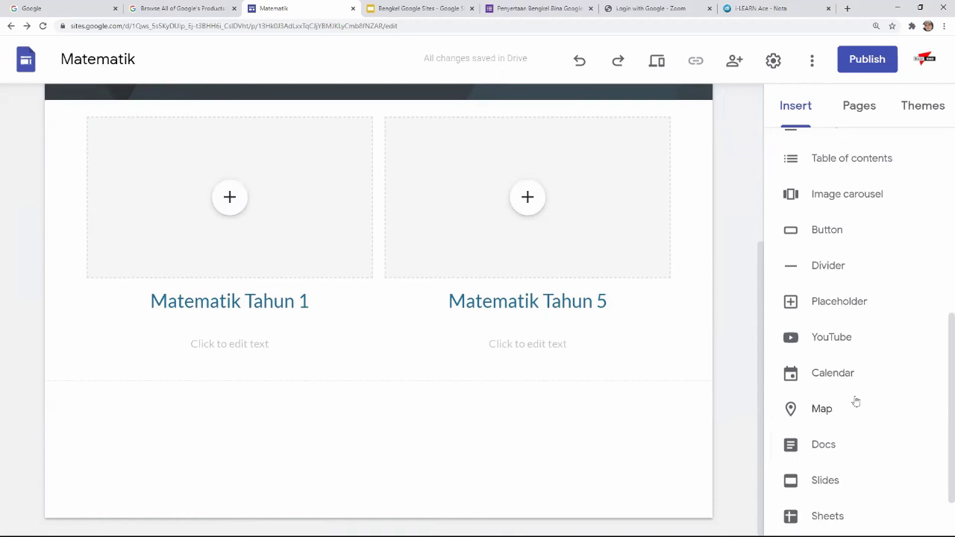
scroll(855, 396, "up", 2)
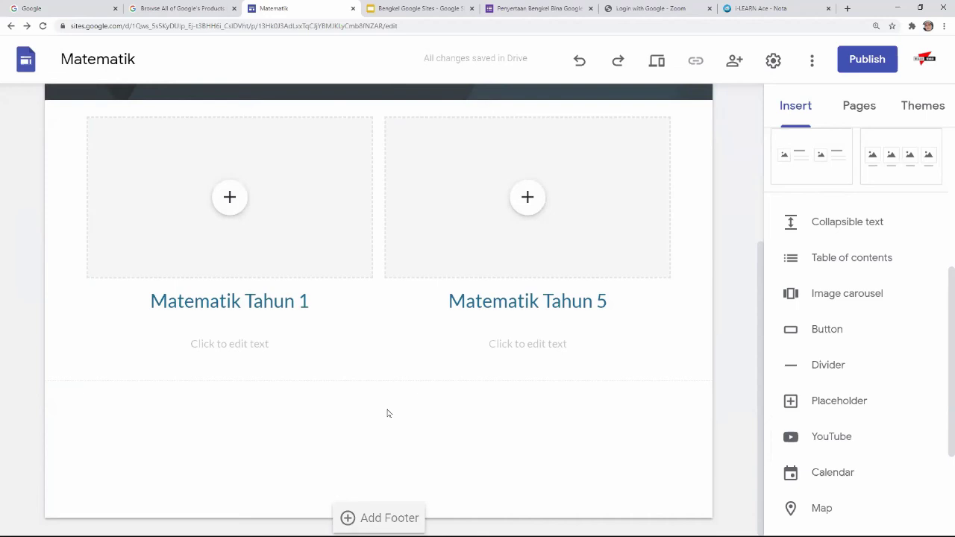
double_click(387, 412)
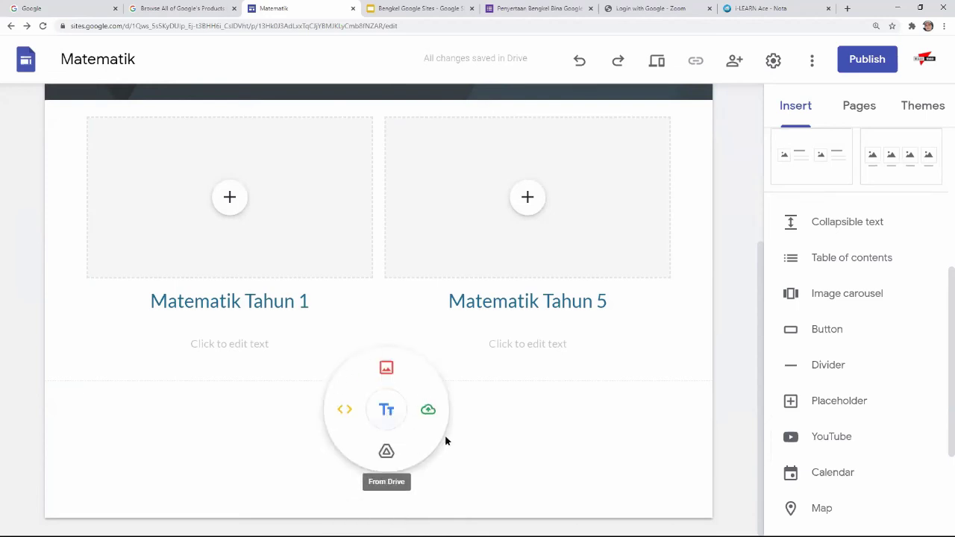
left_click(568, 420)
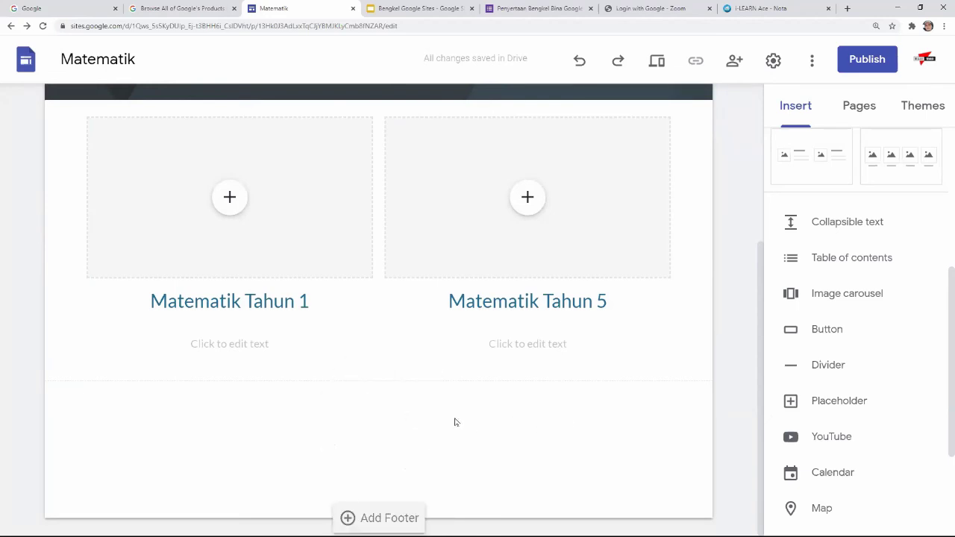
- Add a text box reading "Kata-kata mutiara" below the two-column layout on the Home page
double_click(385, 419)
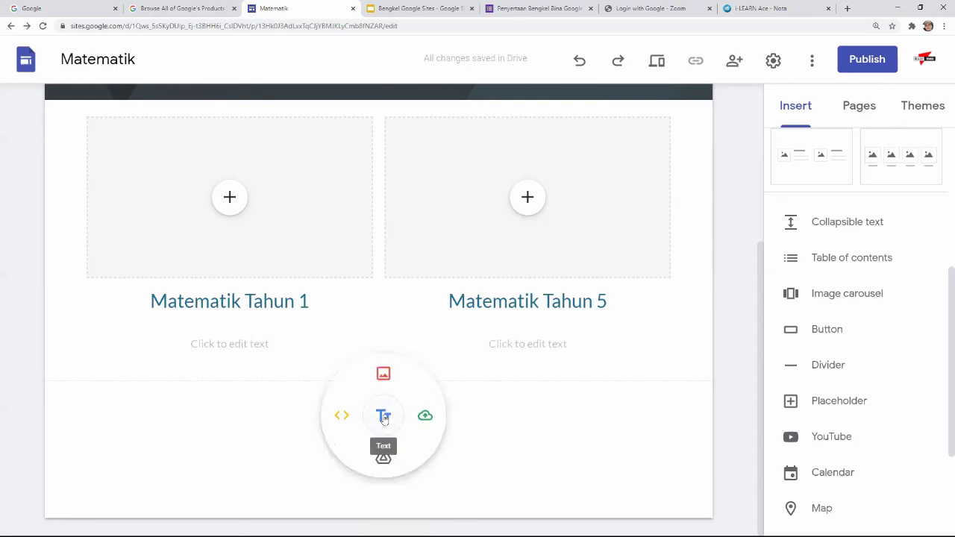
left_click(524, 416)
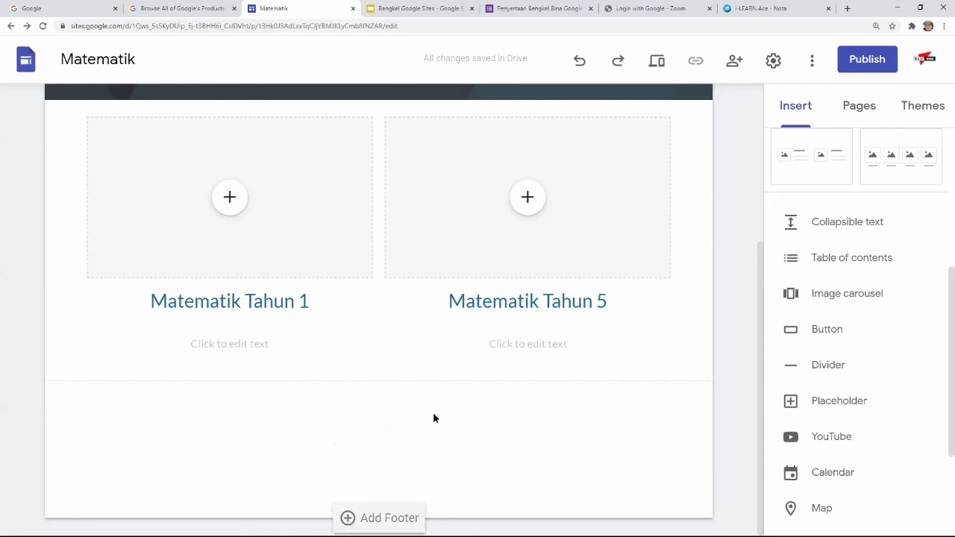
double_click(385, 429)
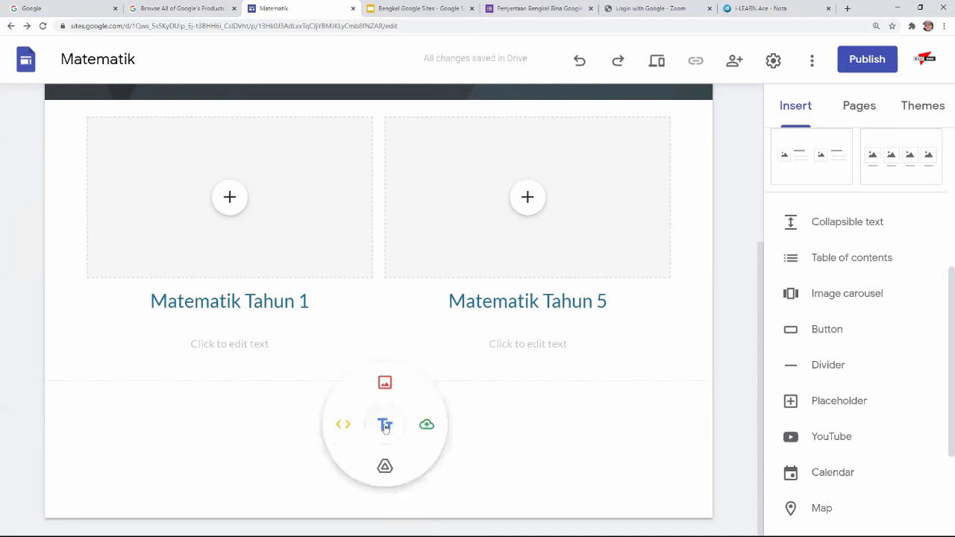
left_click(385, 425)
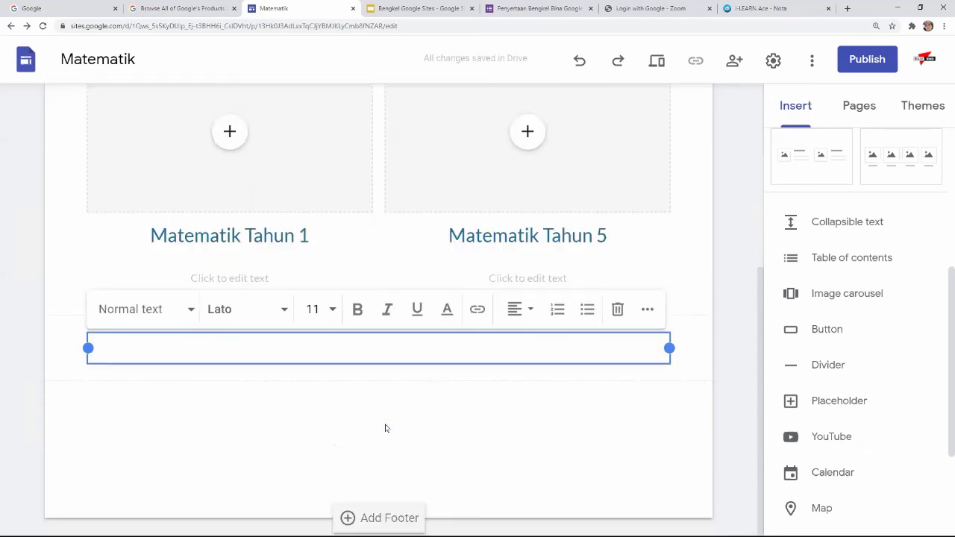
type("K")
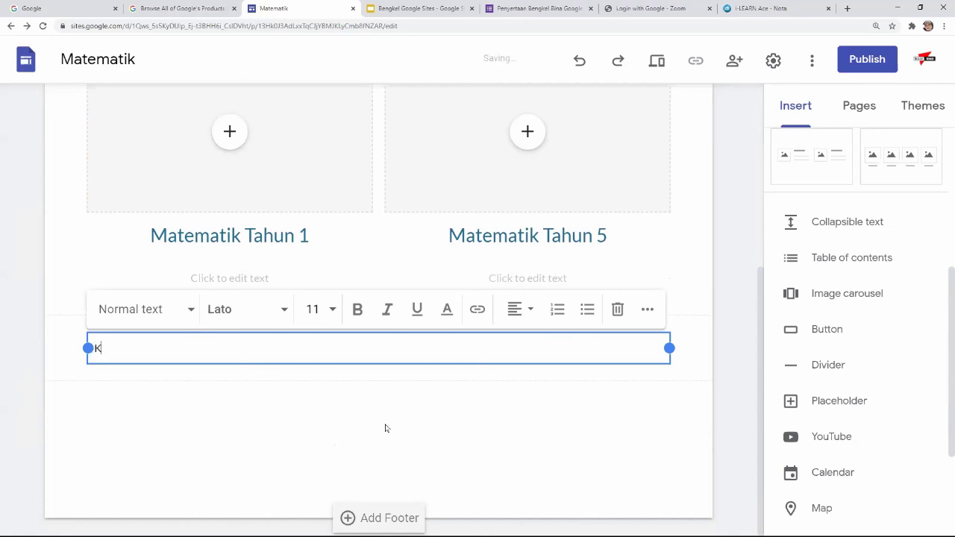
type("ata-kata mutiara")
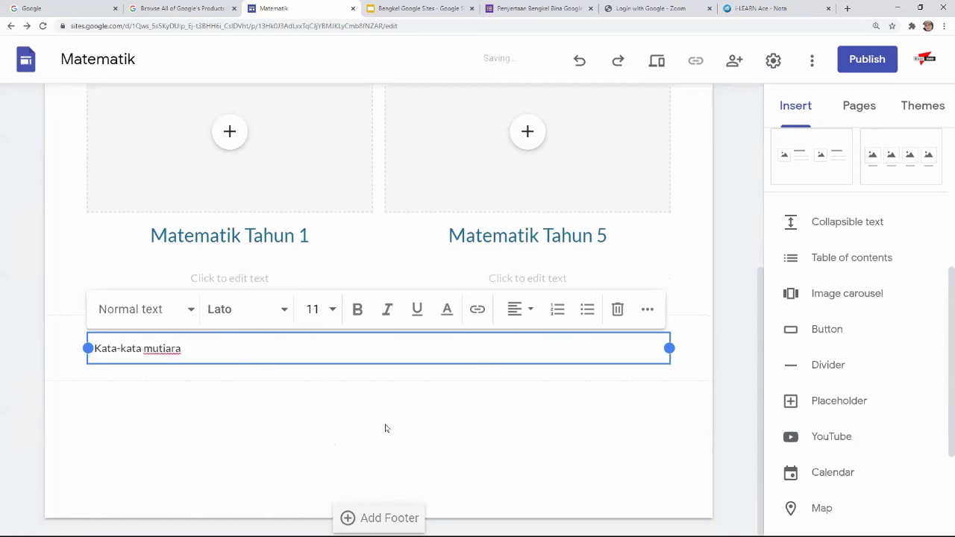
left_click(284, 391)
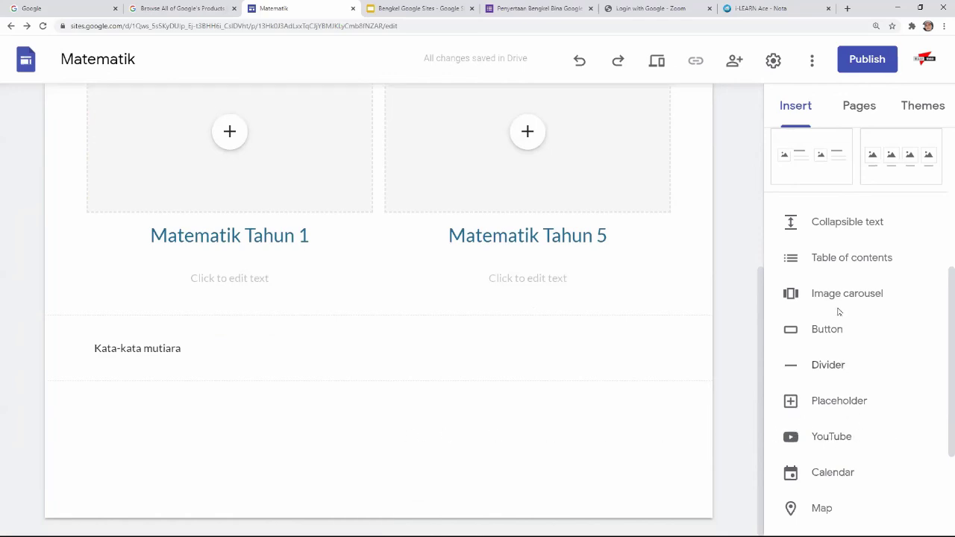
- Start inserting a YouTube video, and search YouTube for "matematik tahun 1" in a new browser tab
left_click(827, 437)
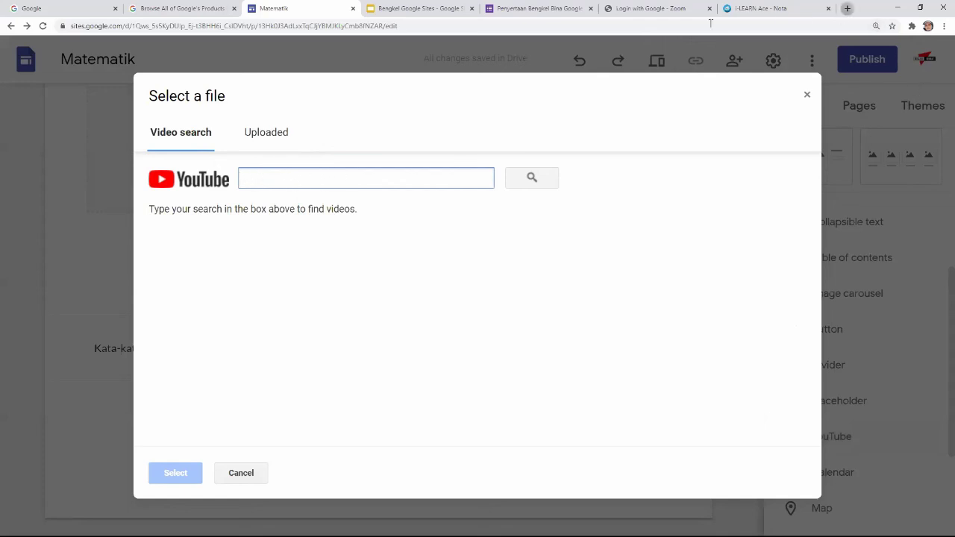
left_click(847, 8)
type("youtube.com")
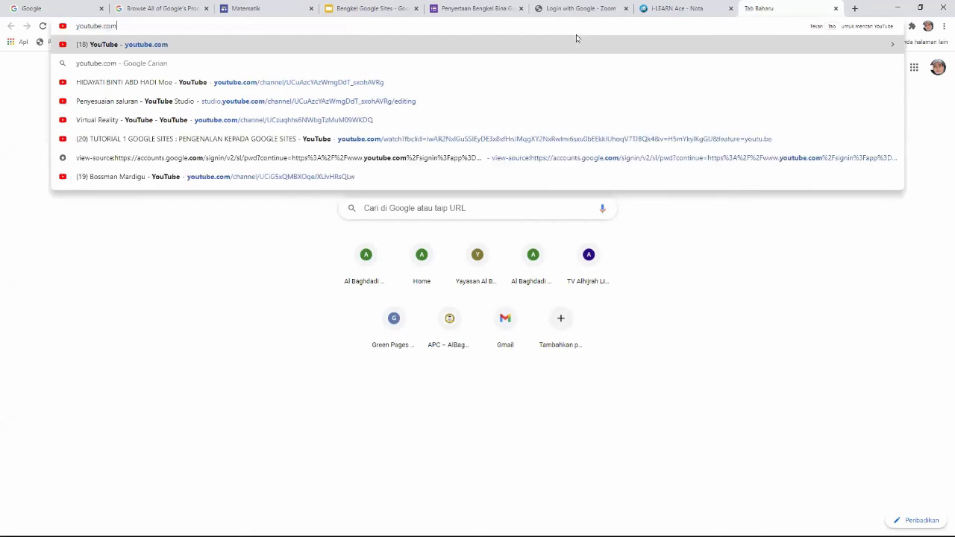
key("Return")
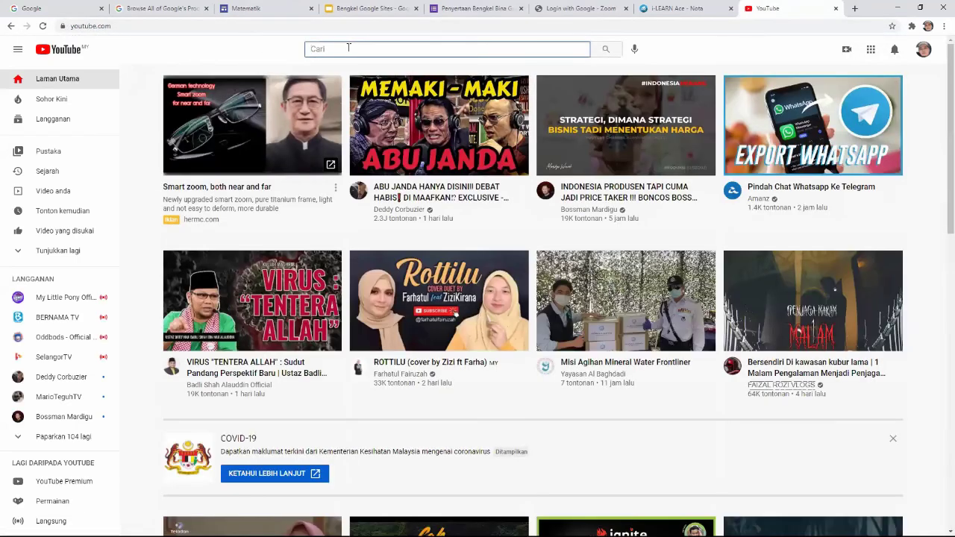
type("matematik tahu")
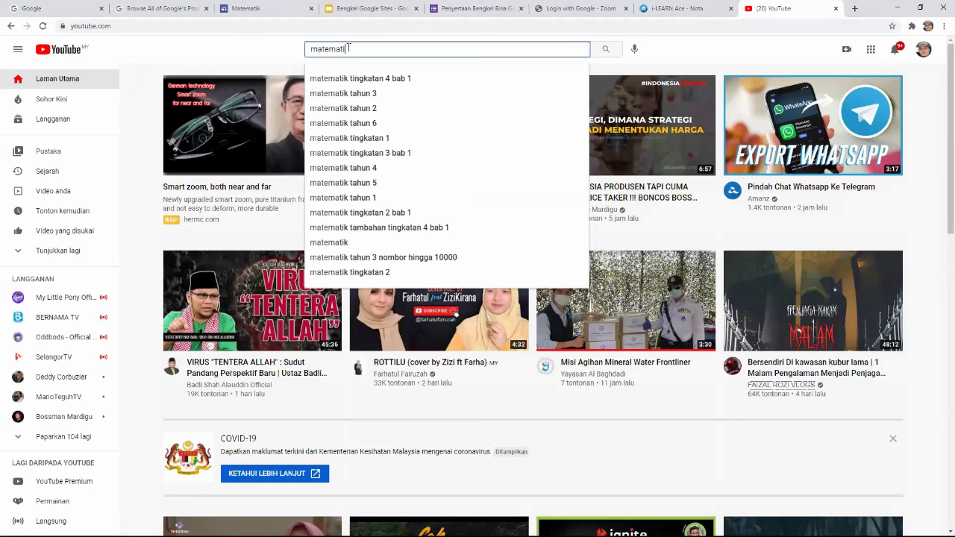
type("n 1")
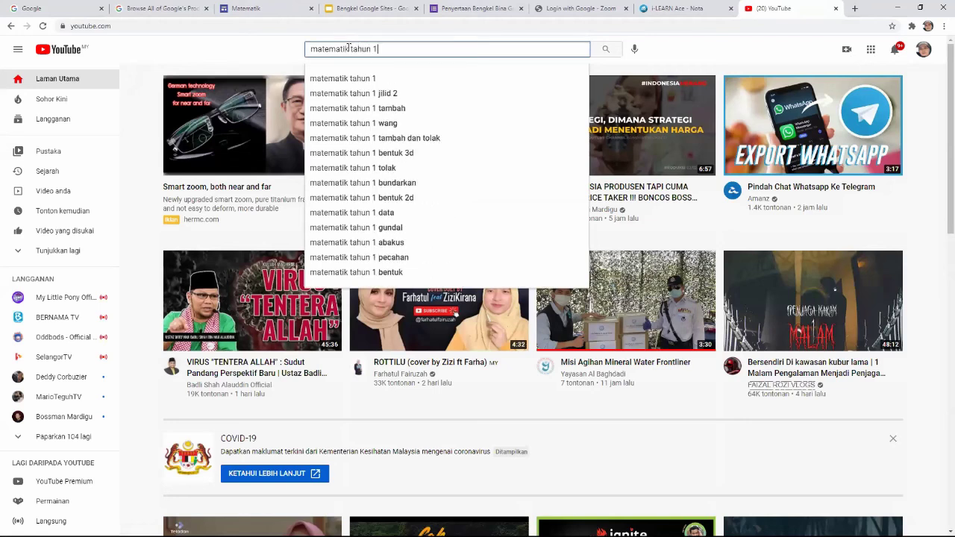
key("Return")
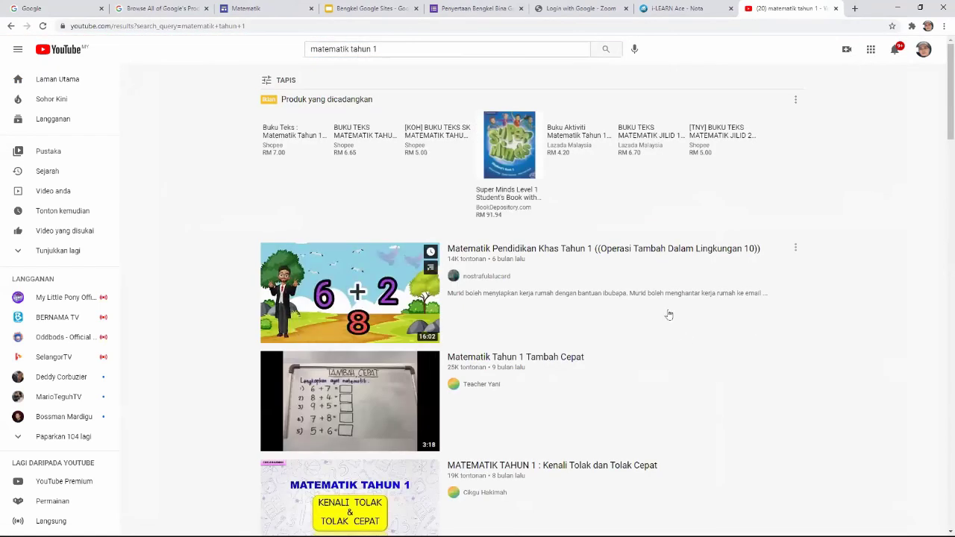
- Open the video "MATEMATIK TAHUN 1 : Kenali Tolak dan Tolak Cepat", pause it and copy its web address
mouse_move(667, 315)
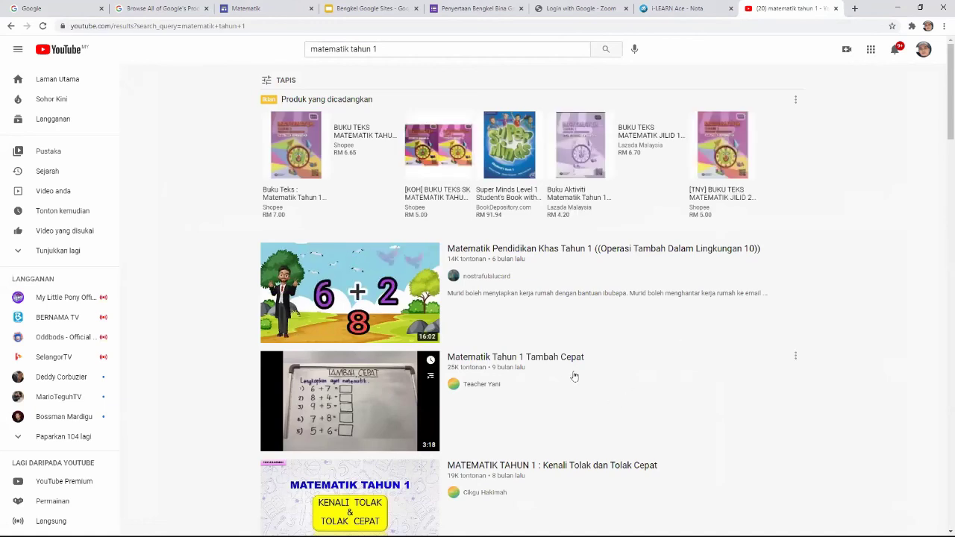
scroll(574, 376, "down", 1)
scroll(574, 376, "down", 1)
scroll(549, 298, "down", 2)
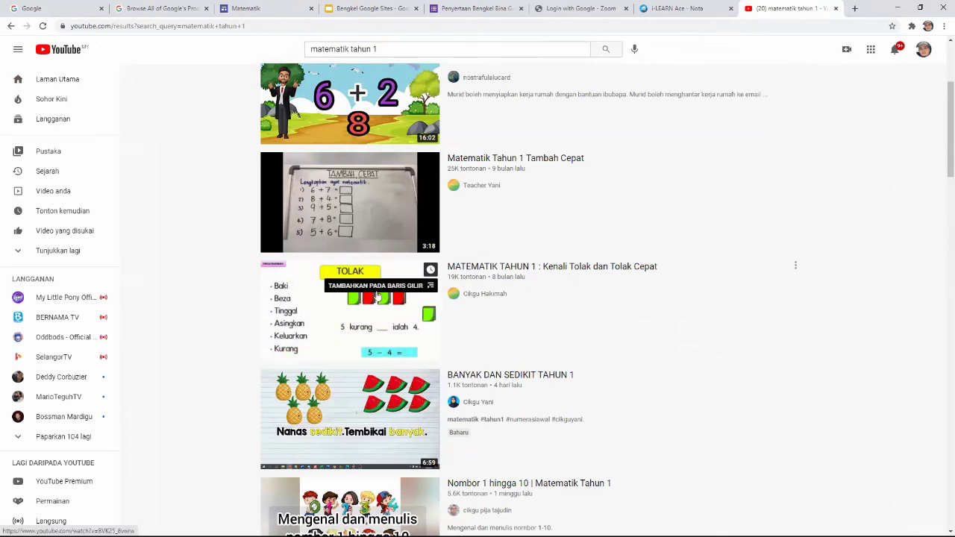
left_click(336, 297)
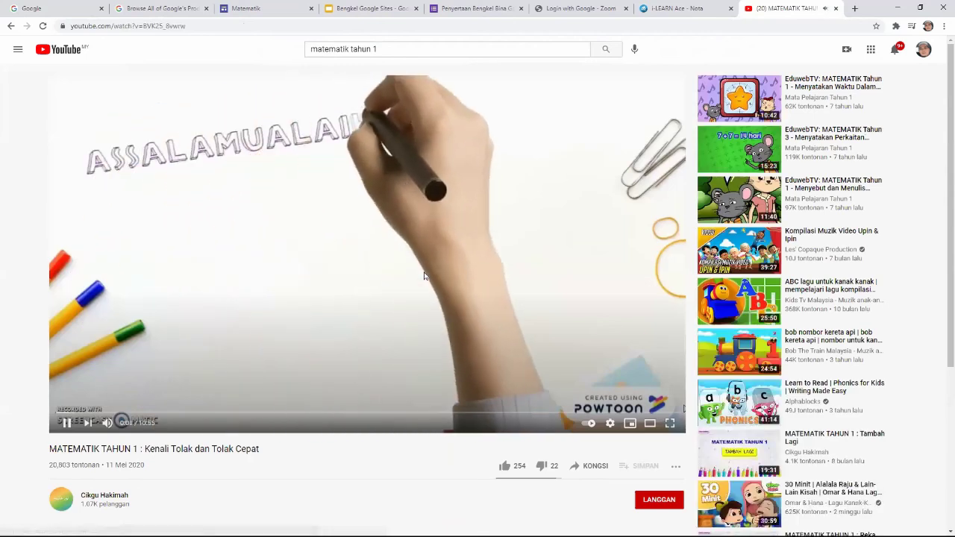
left_click(341, 237)
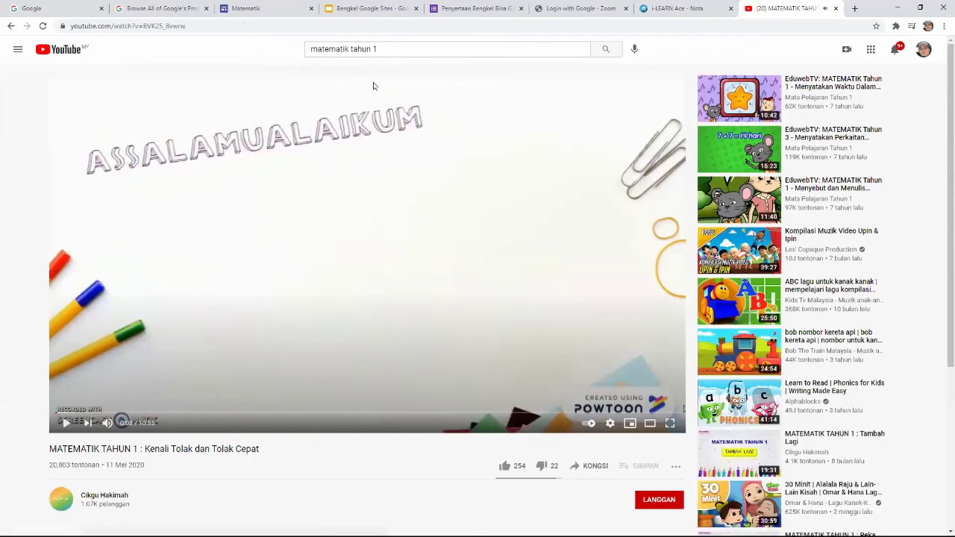
left_click(190, 25)
key("ctrl+c")
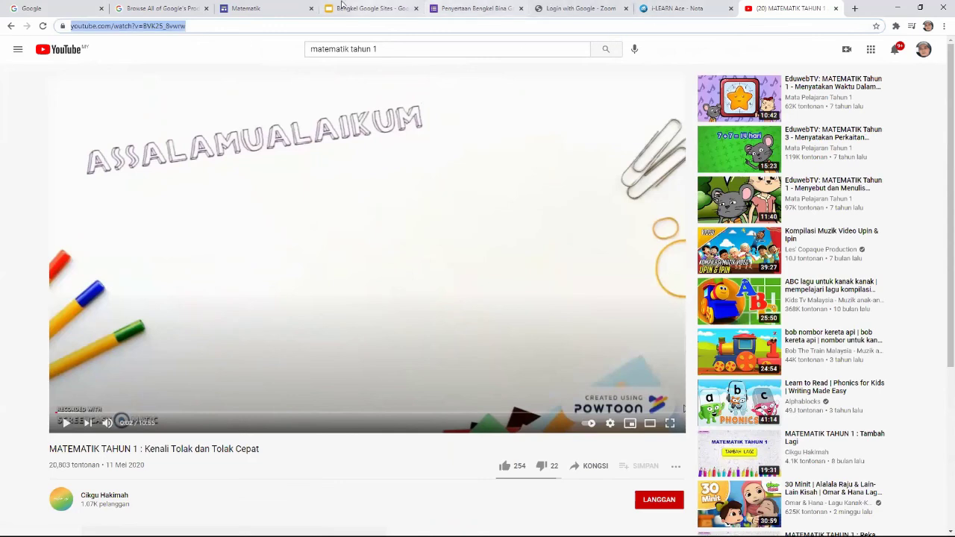
- Return to the Matematik site, find the video by its copied link and insert it below the "Kata-kata mutiara" text
left_click(268, 8)
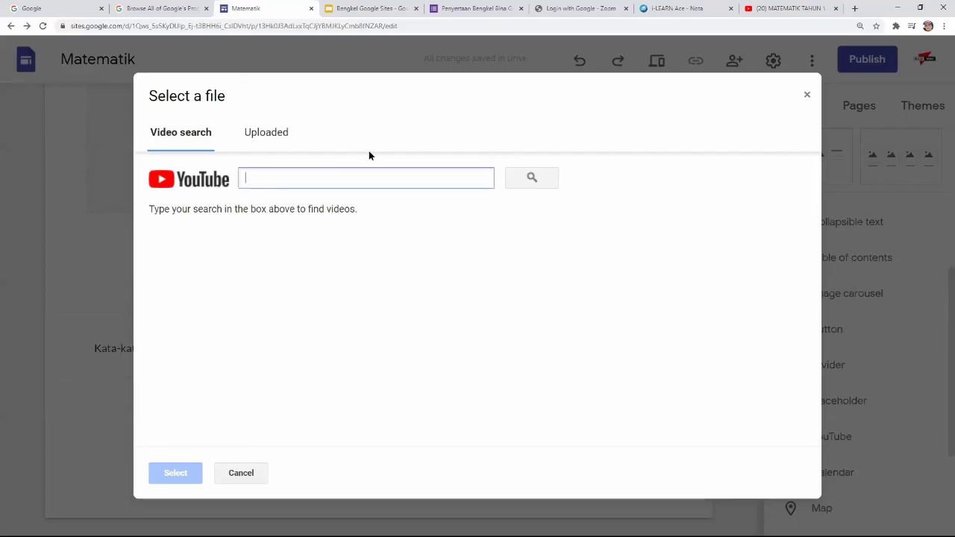
key("ctrl+v")
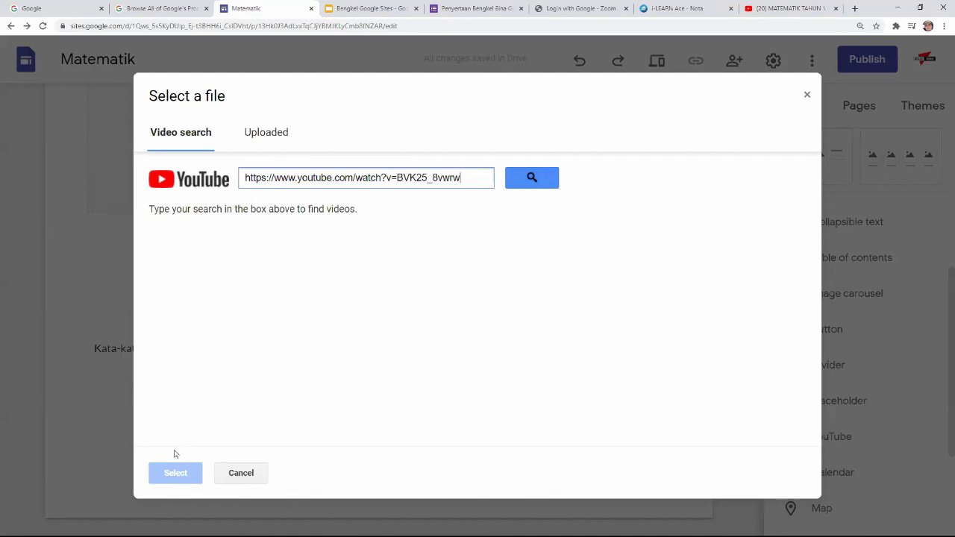
left_click(531, 178)
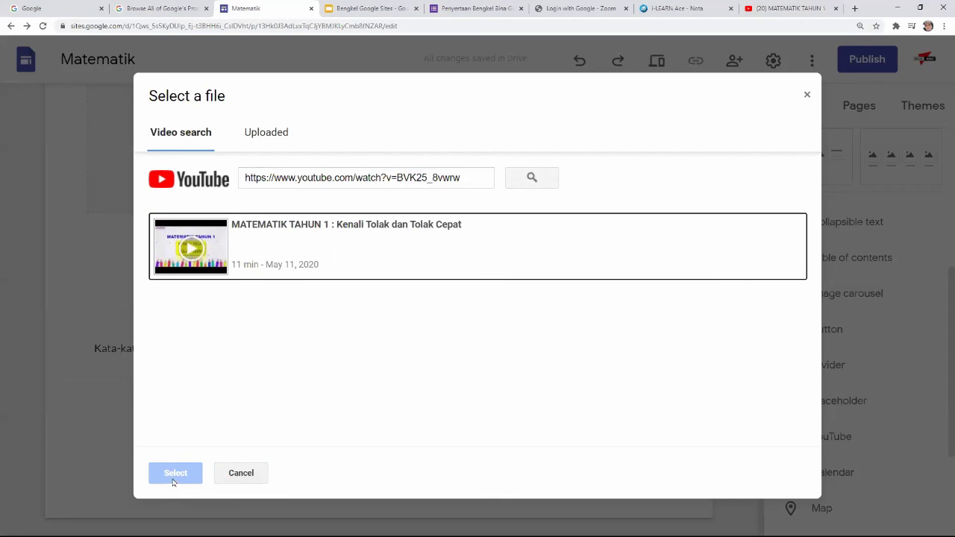
left_click(343, 250)
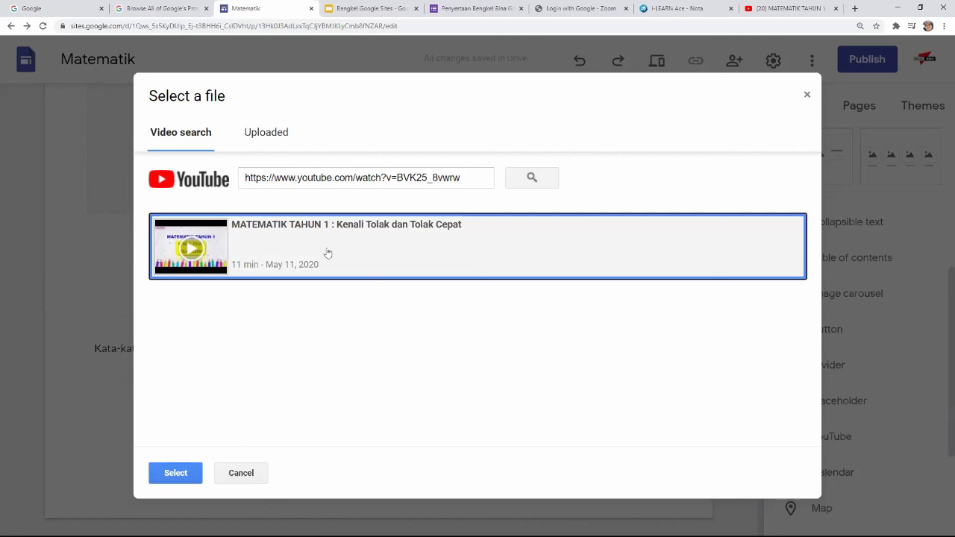
left_click(176, 474)
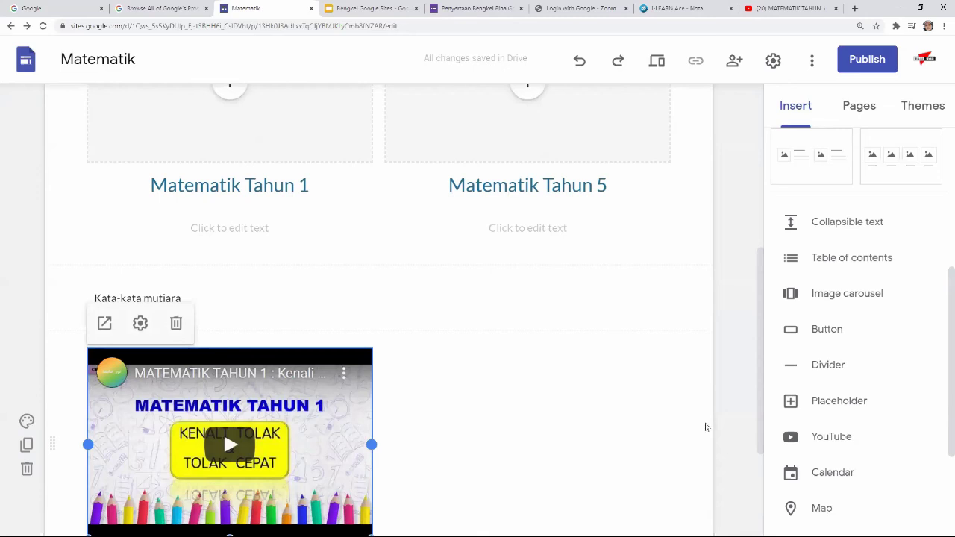
scroll(698, 461, "down", 1)
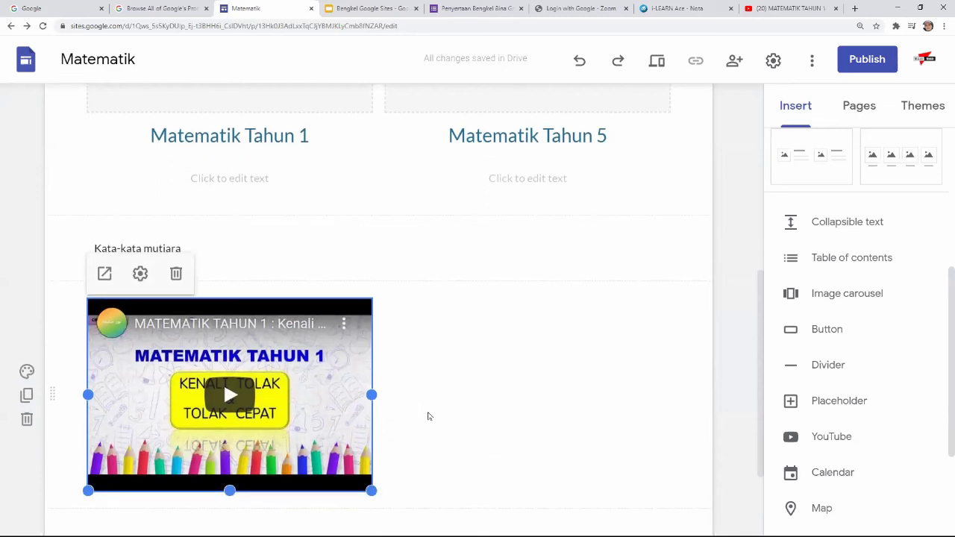
scroll(424, 370, "down", 1)
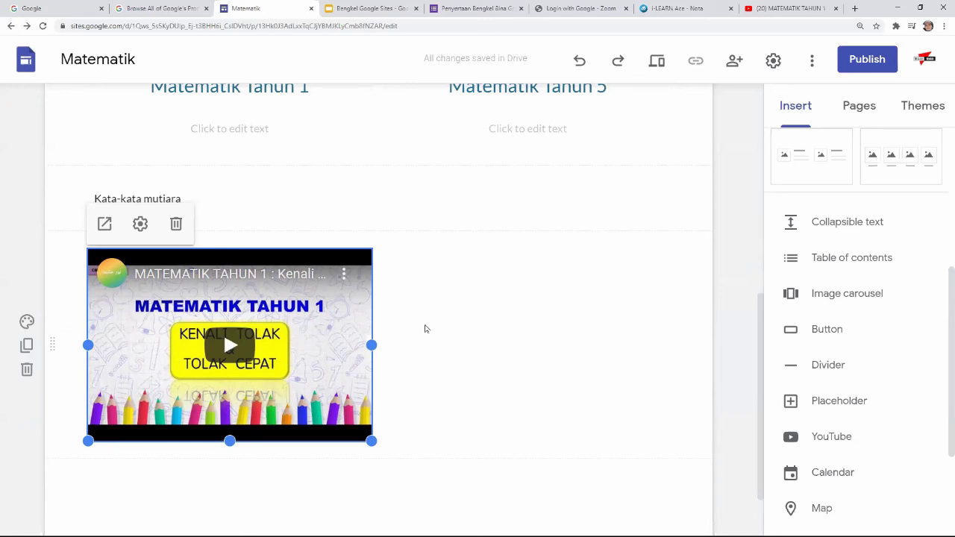
- Undo the video insertion and review the list of components that can be inserted on the page
left_click(579, 63)
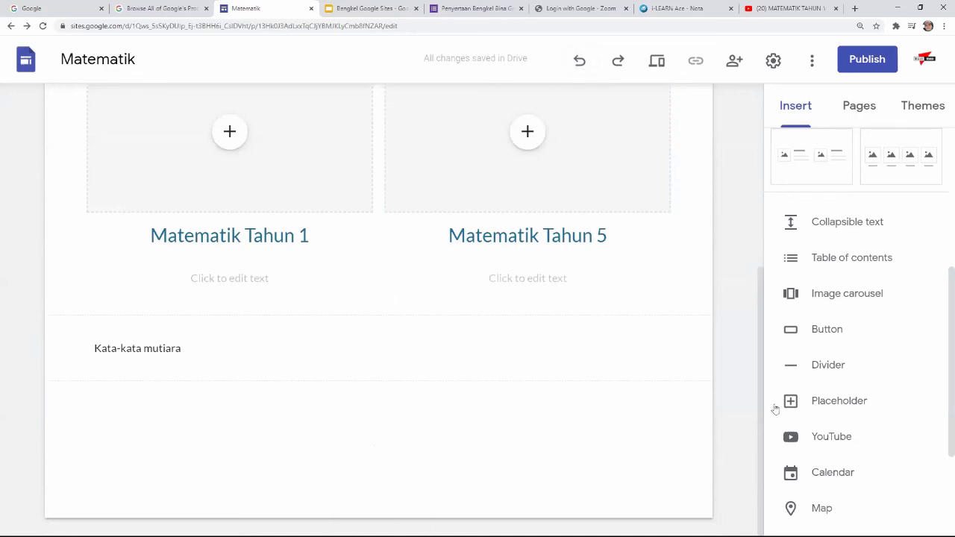
scroll(862, 343, "down", 3)
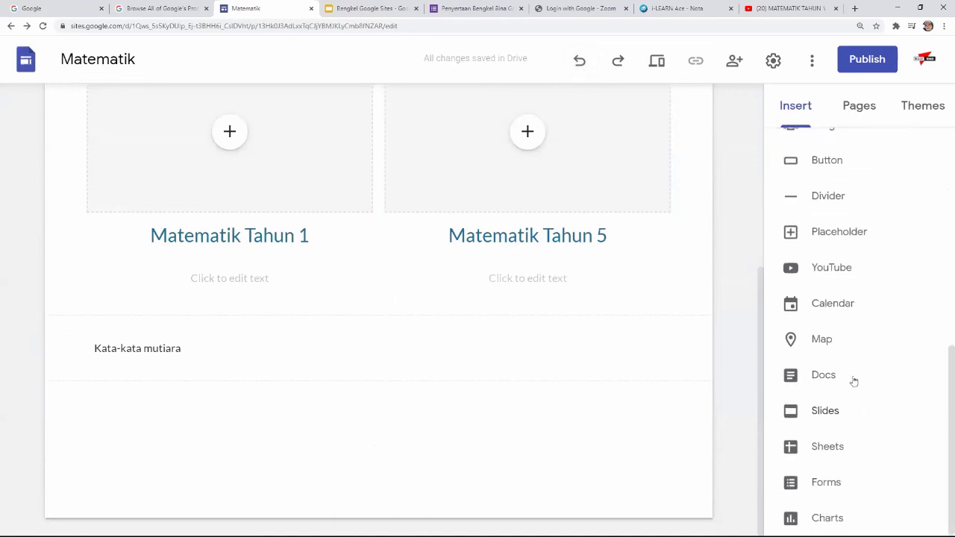
scroll(861, 322, "up", 6)
scroll(867, 234, "down", 2)
scroll(834, 224, "down", 2)
scroll(828, 179, "up", 4)
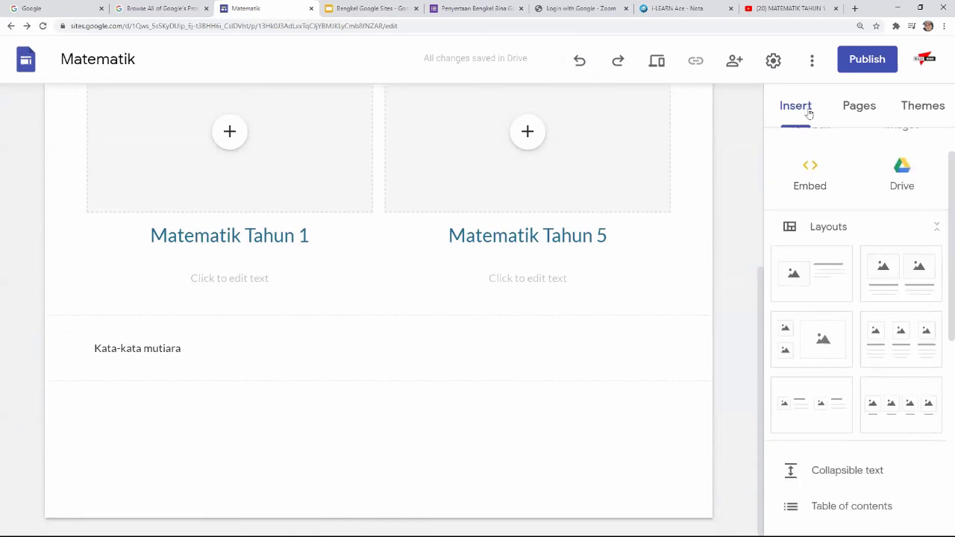
scroll(843, 246, "down", 5)
scroll(865, 309, "down", 1)
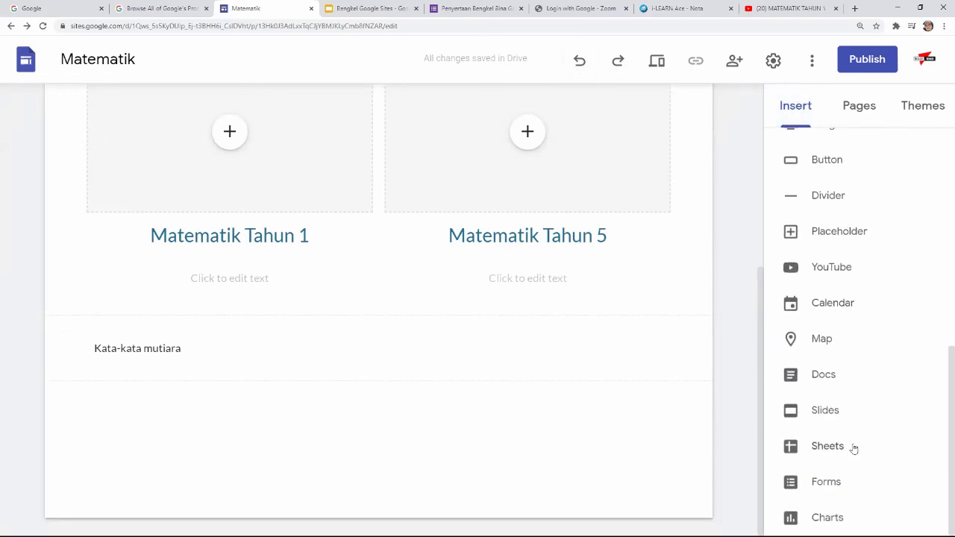
- Start a new YouTube video insertion and copy the full link of the Kenali Tolak dan Tolak Cepat video from YouTube
left_click(840, 269)
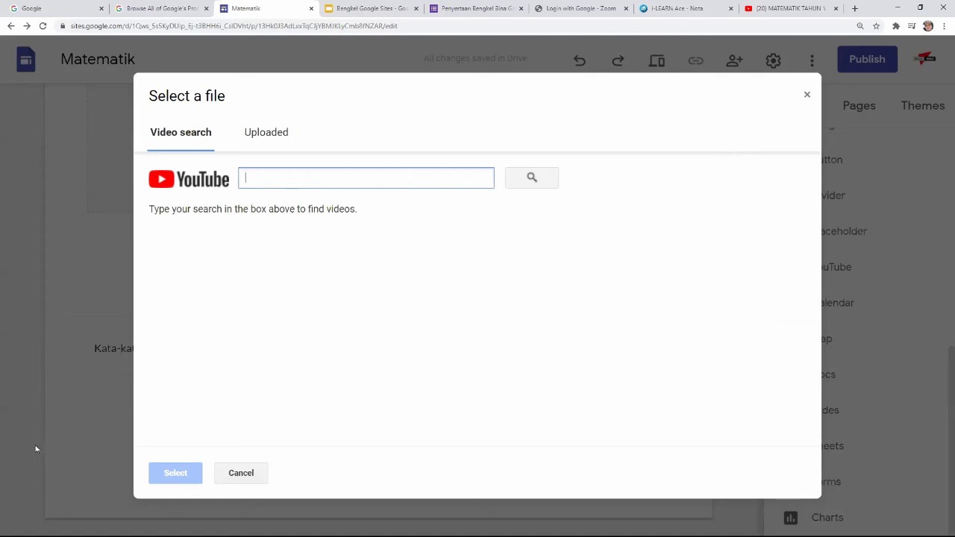
left_click(787, 8)
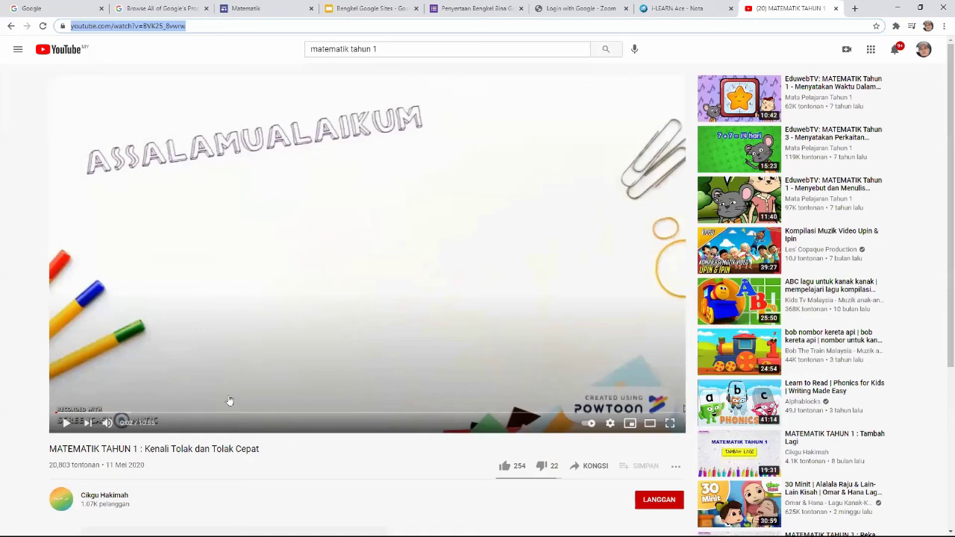
left_click(193, 26)
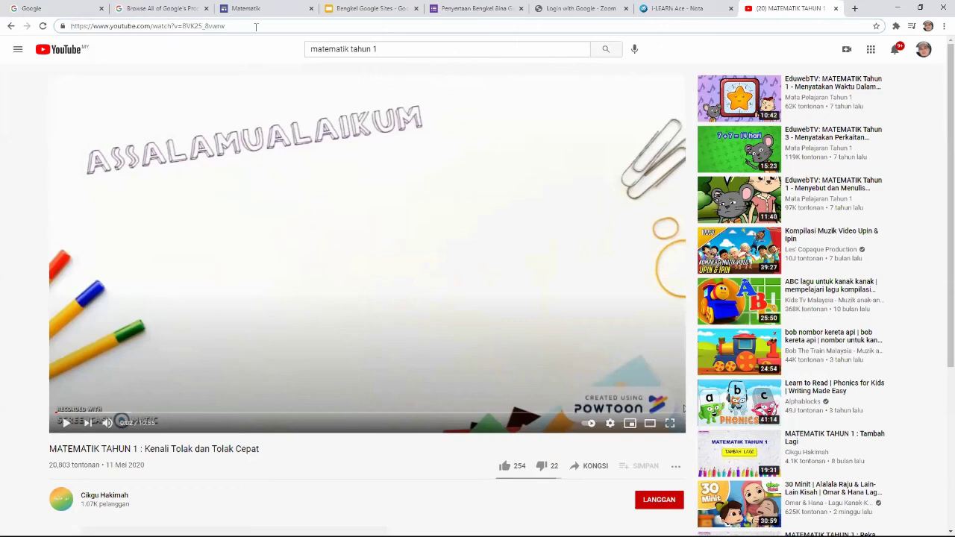
triple_click(114, 26)
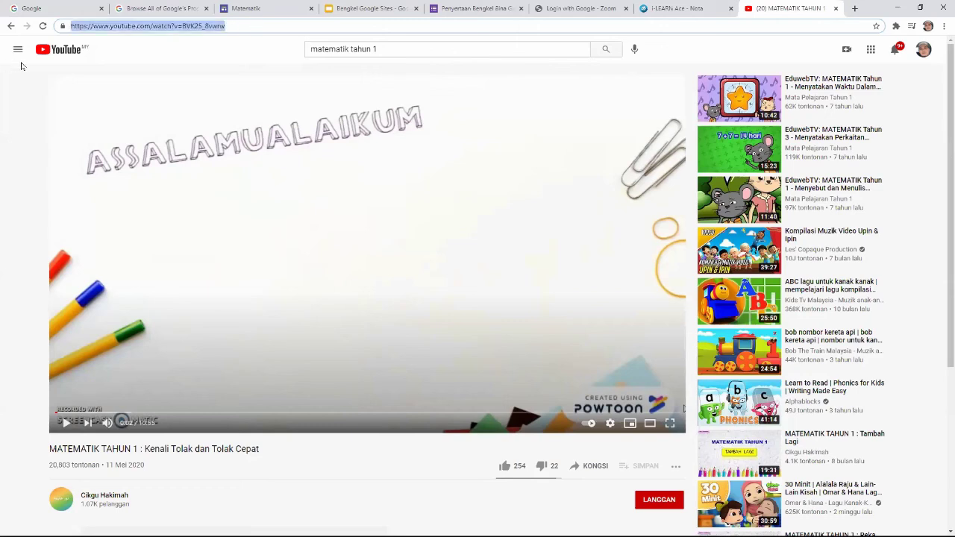
right_click(202, 30)
left_click(232, 84)
left_click(258, 9)
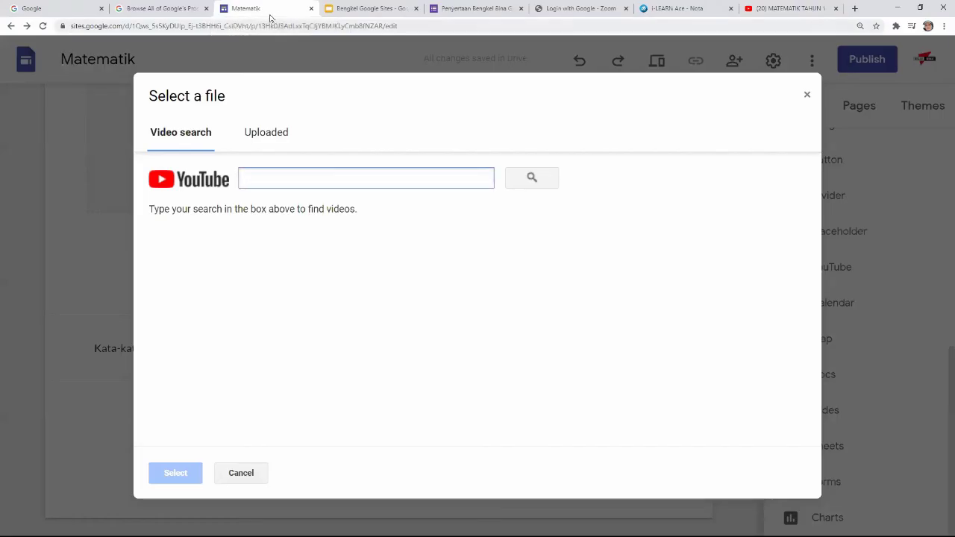
right_click(270, 178)
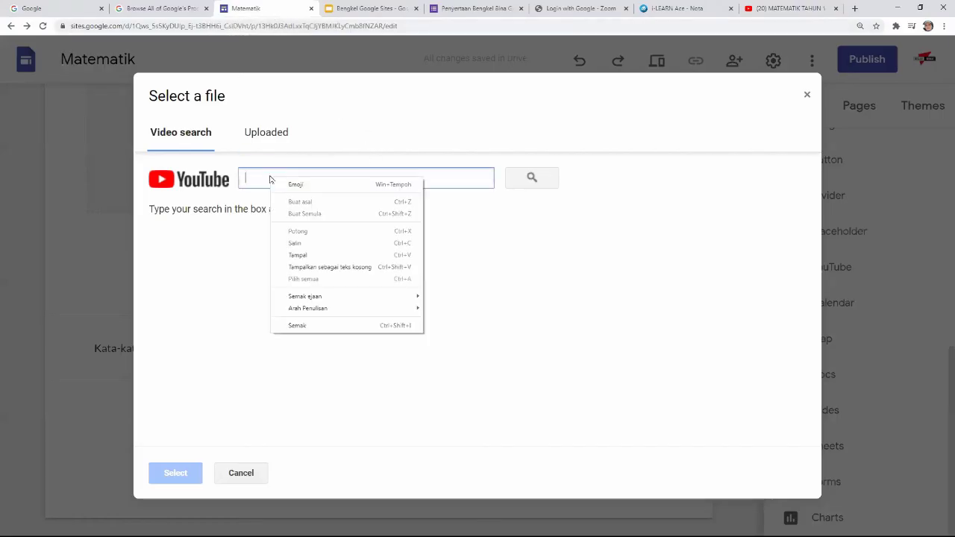
left_click(314, 255)
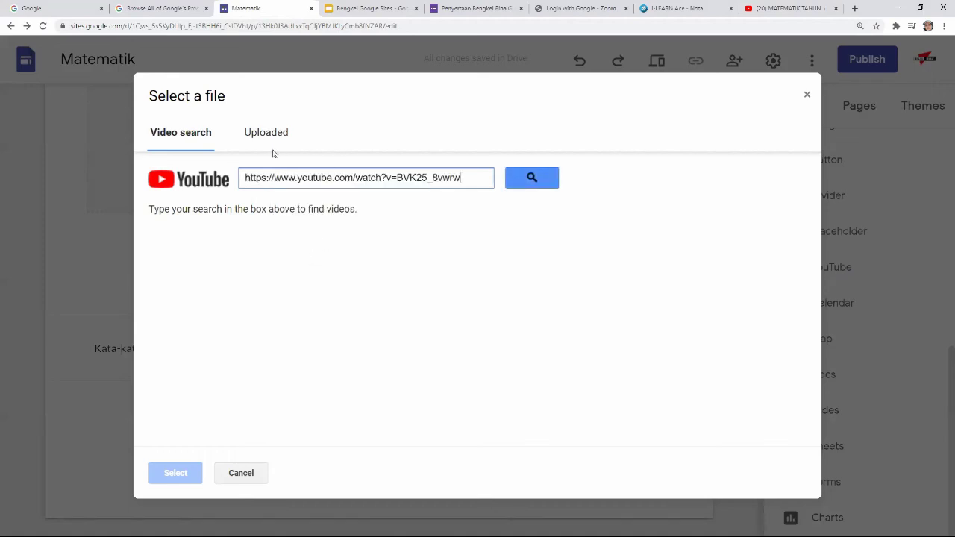
left_click(543, 180)
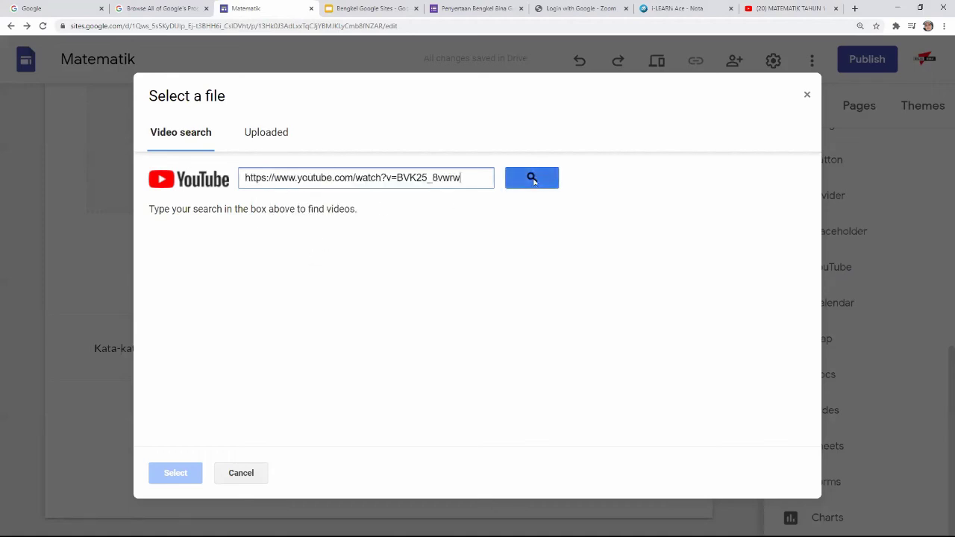